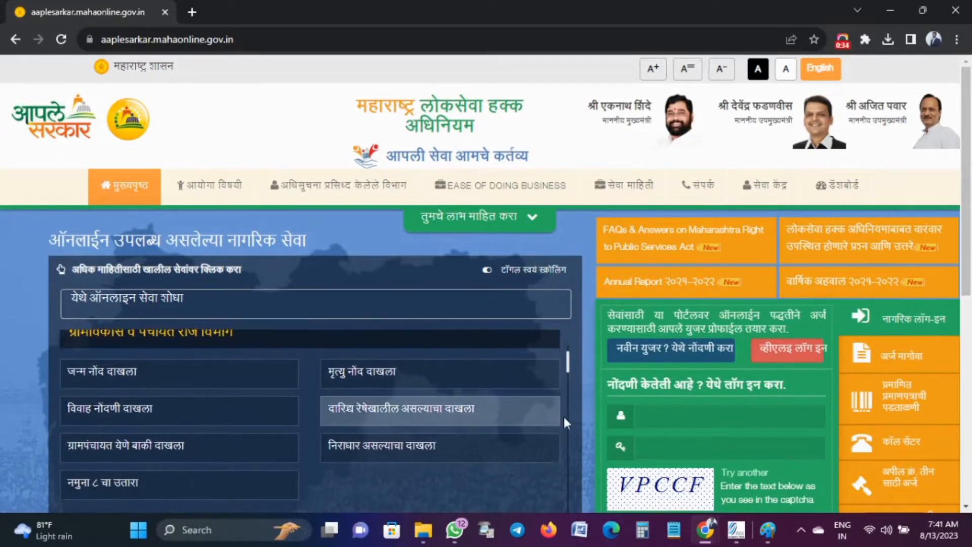
Scroll the Marathi home page and follow the 'नवीन युजर ? येथे नोंदणी करा' registration link.
scroll(684, 468, "down", 4)
scroll(681, 463, "up", 4)
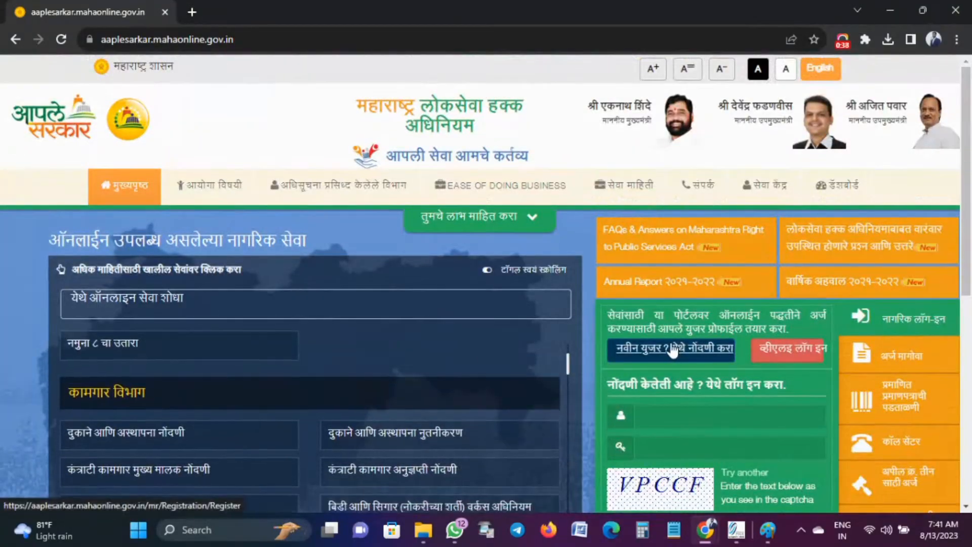
left_click(675, 349)
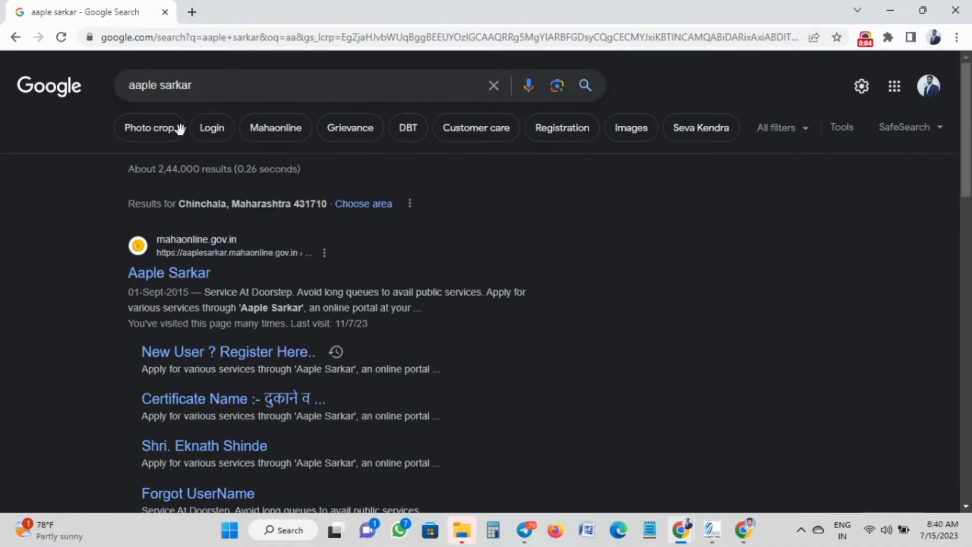
Open aaplesarkar.mahaonline.gov.in from the Aaple Sarkar Google result.
left_click(177, 273)
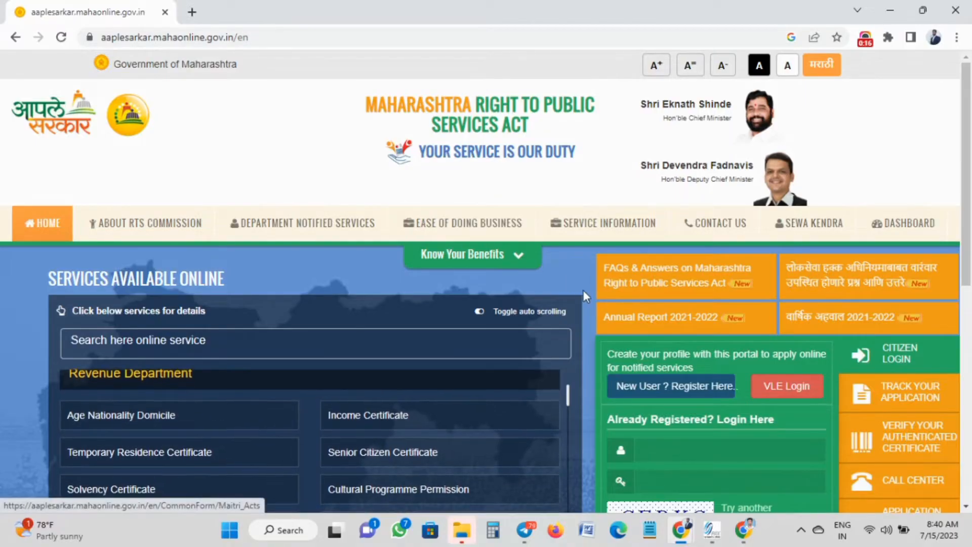
Scroll down to the citizen login box and select its username and password fields.
scroll(585, 291, "down", 1)
scroll(589, 293, "down", 3)
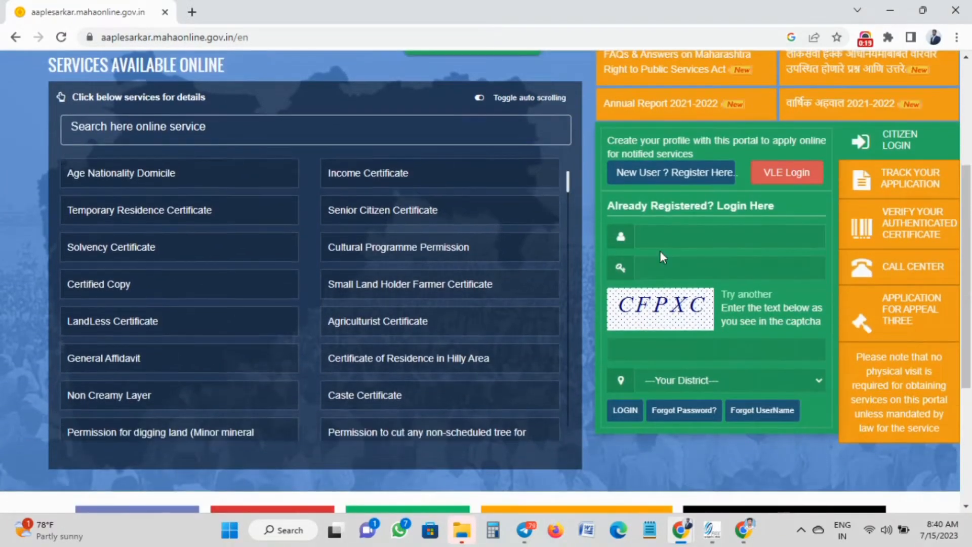
left_click(656, 242)
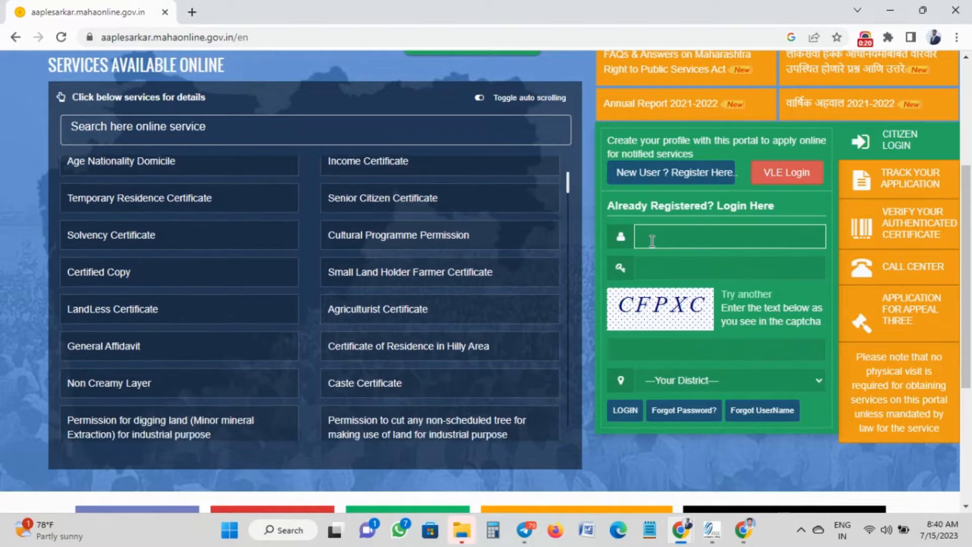
left_click(646, 268)
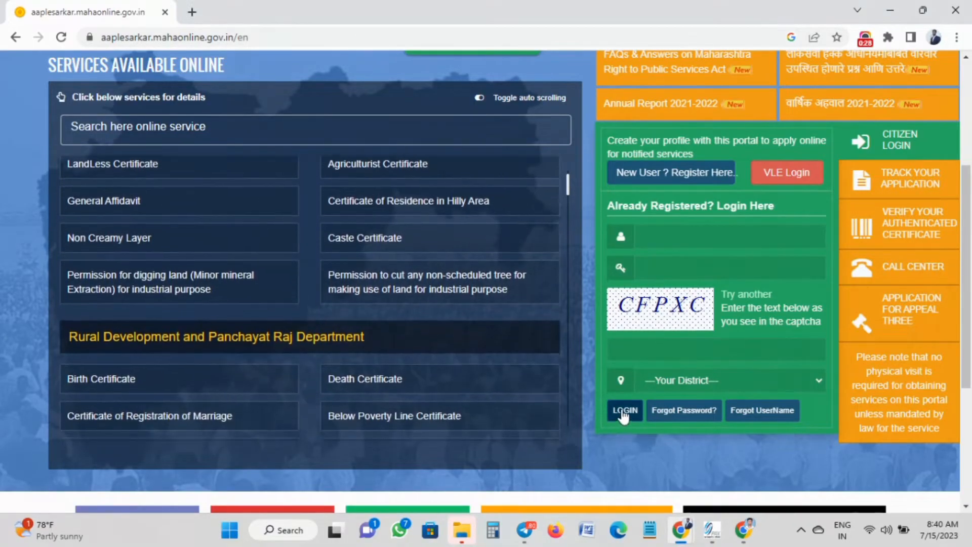
Go to 'New User ? Register Here' and scroll to the Option 1 and Option 2 cards.
scroll(658, 283, "up", 1)
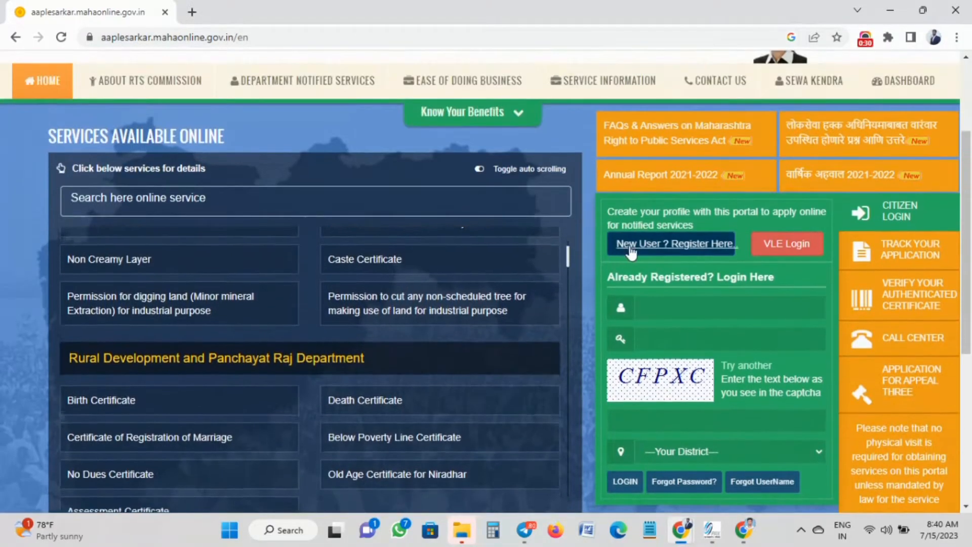
scroll(660, 248, "up", 1)
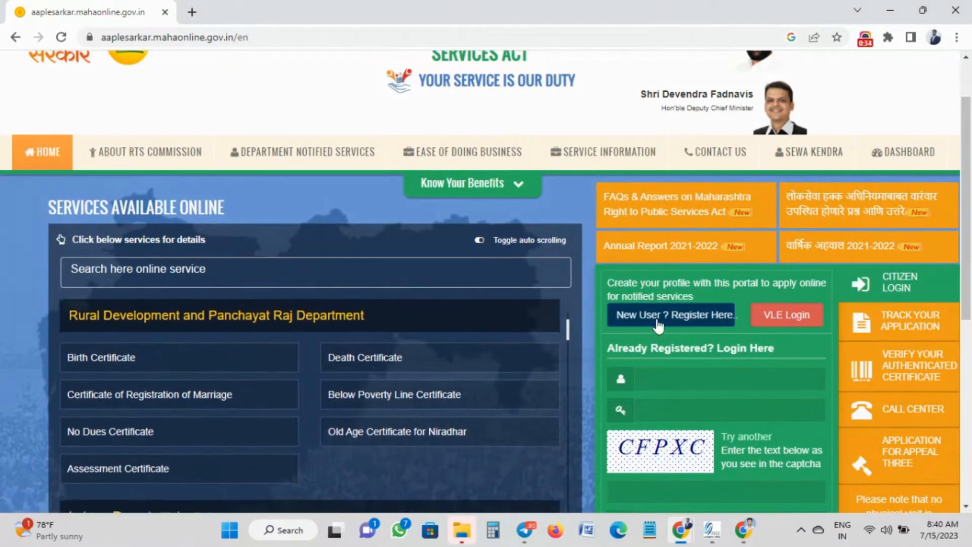
left_click(660, 317)
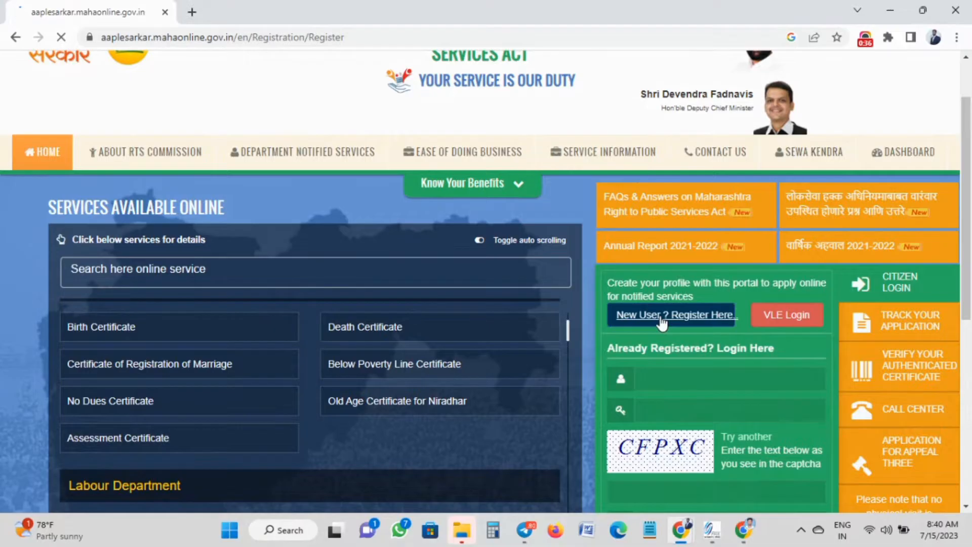
scroll(627, 378, "down", 6)
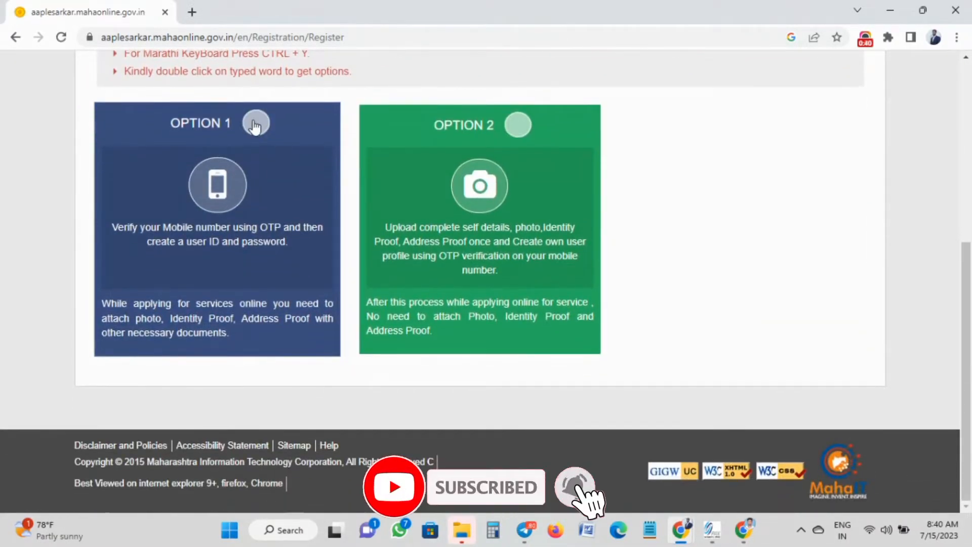
Choose Option 1 (mobile OTP verification) and select Thane as the district.
left_click(259, 124)
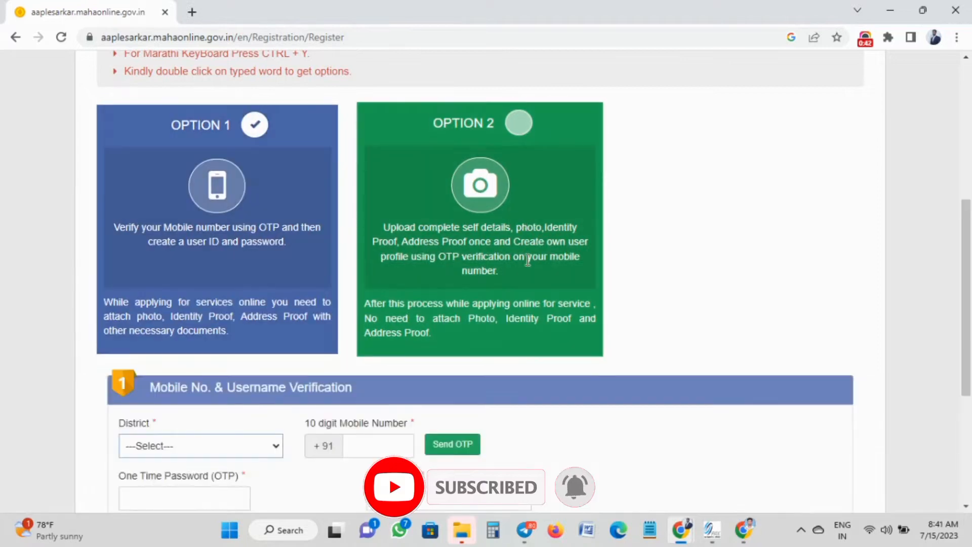
scroll(501, 303, "down", 5)
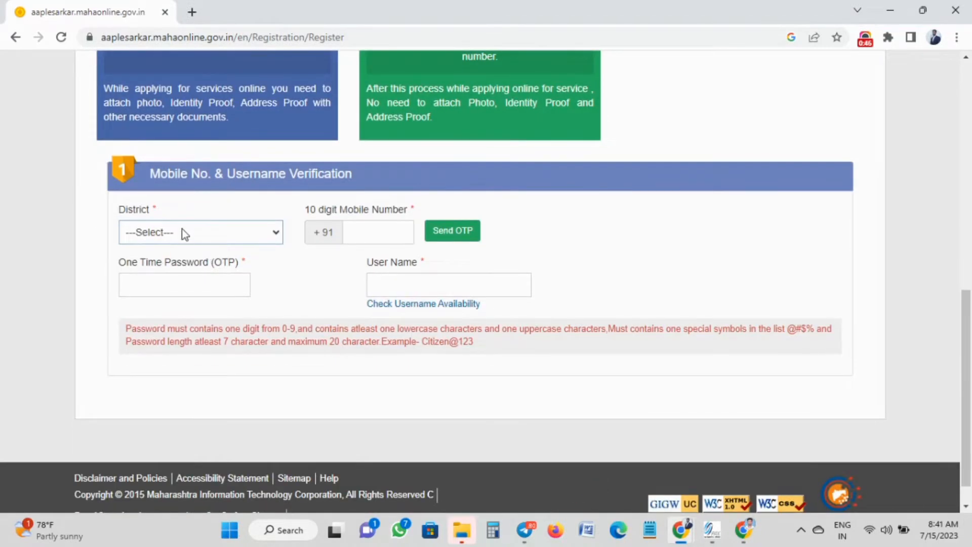
left_click(167, 234)
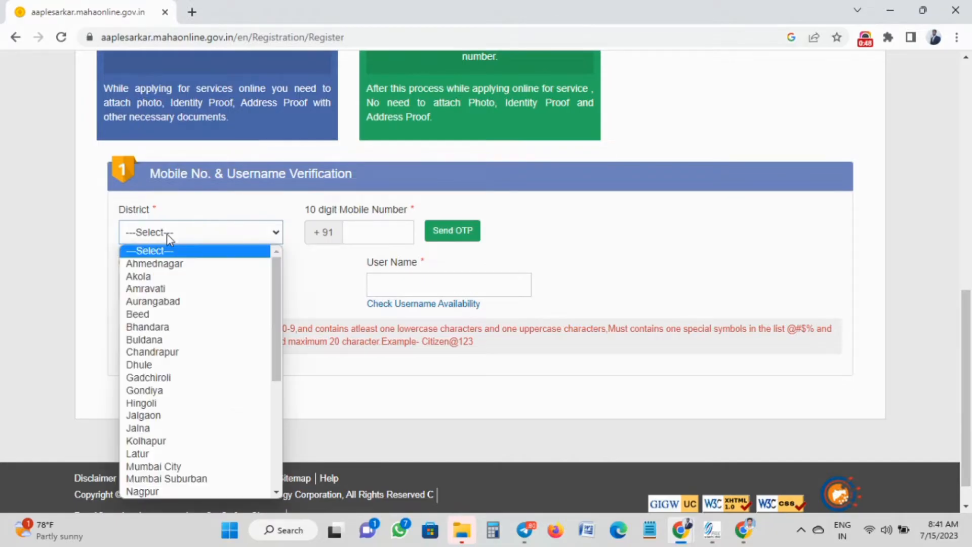
scroll(172, 349, "down", 5)
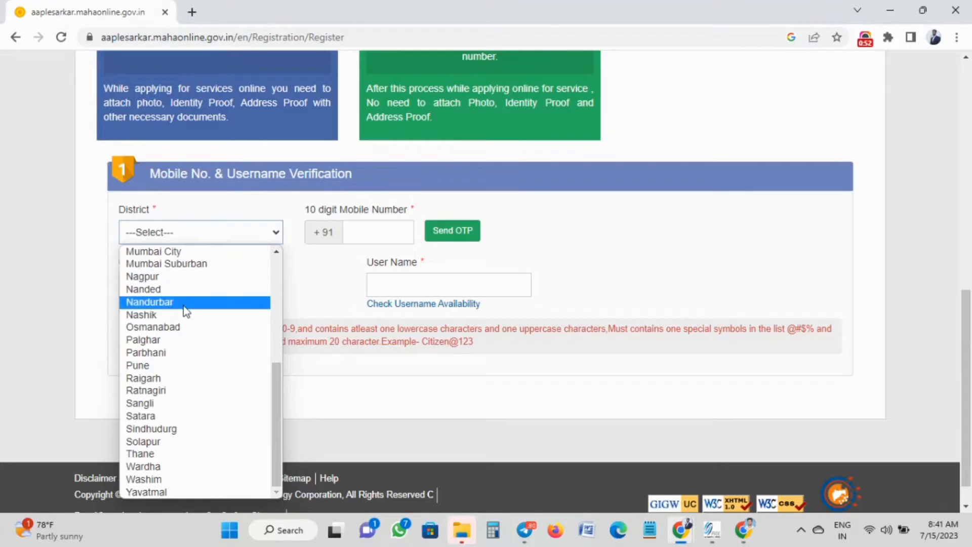
scroll(192, 303, "up", 5)
Enter the 10-digit mobile number and request an OTP for it.
left_click(381, 223)
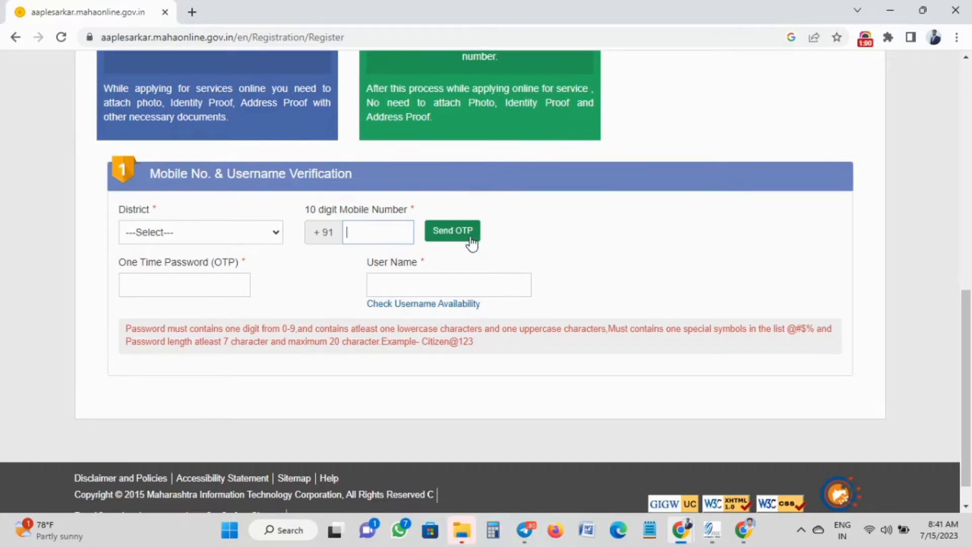
left_click(184, 284)
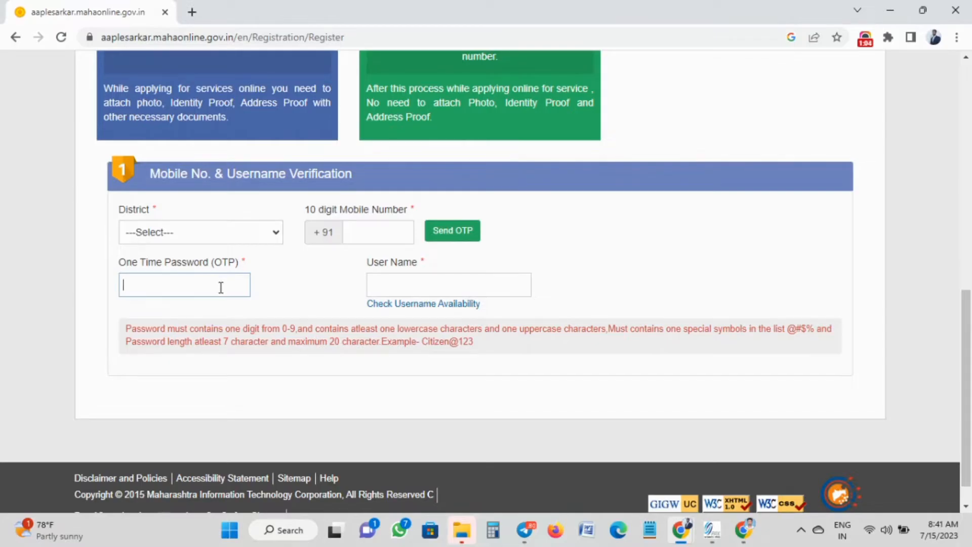
left_click(392, 284)
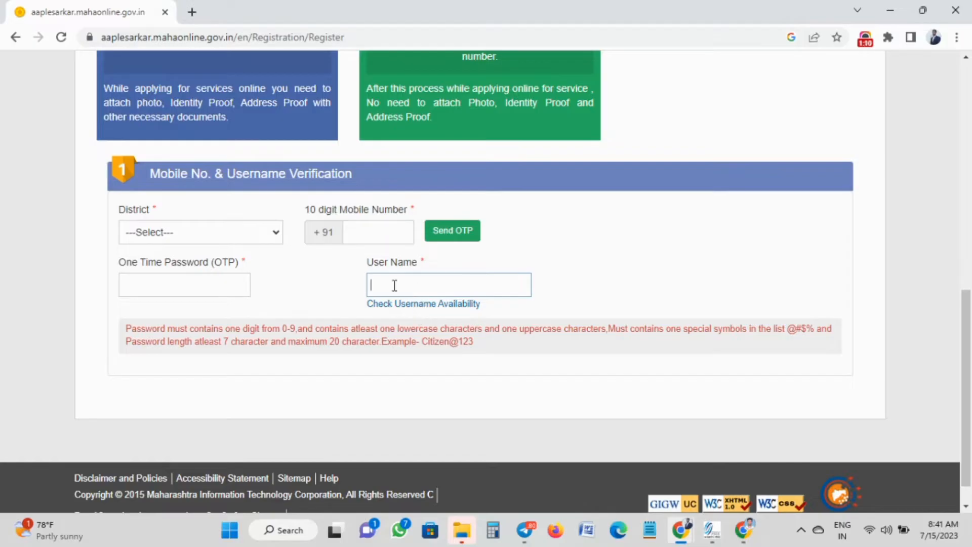
type("123456")
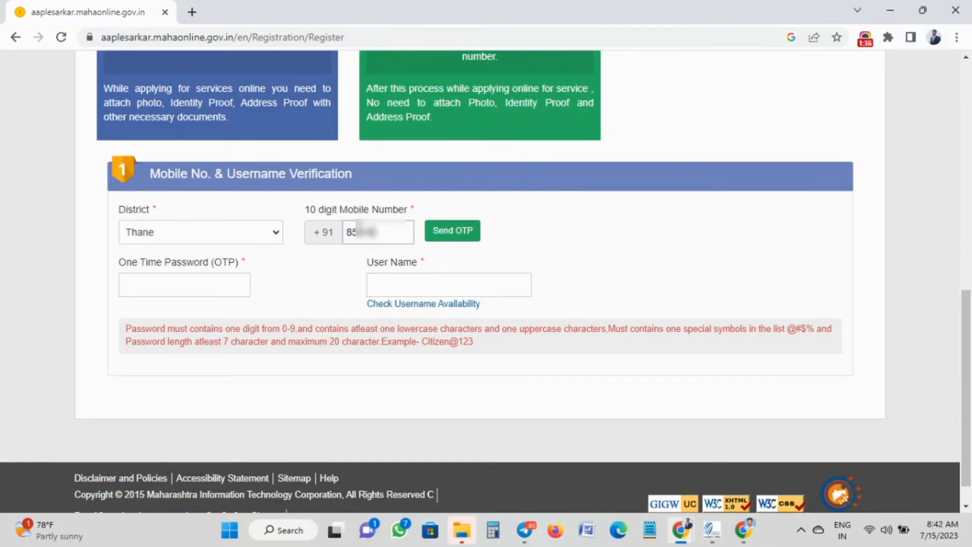
type("12")
left_click(458, 232)
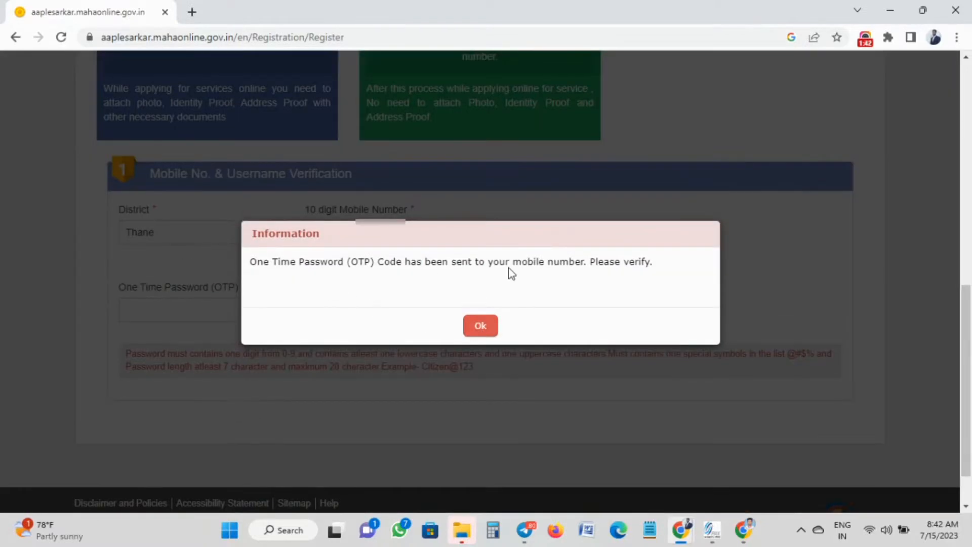
Dismiss the OTP-sent notice and enter the received one-time password.
left_click(489, 327)
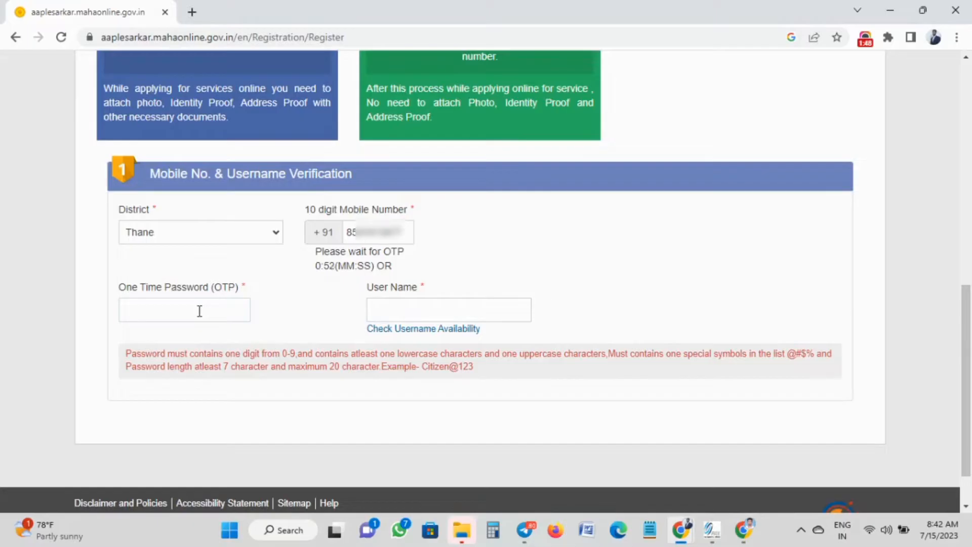
left_click(200, 310)
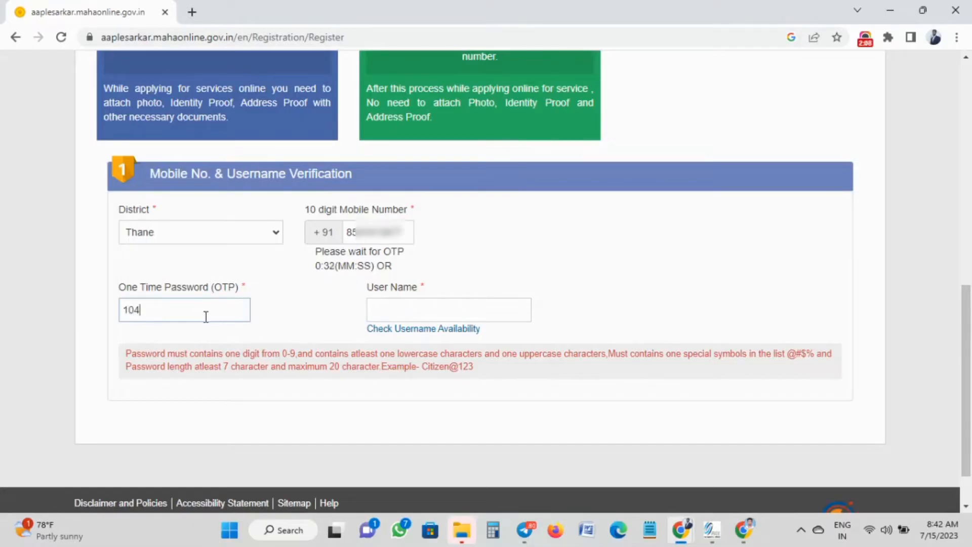
scroll(403, 297, "up", 4)
scroll(405, 362, "down", 5)
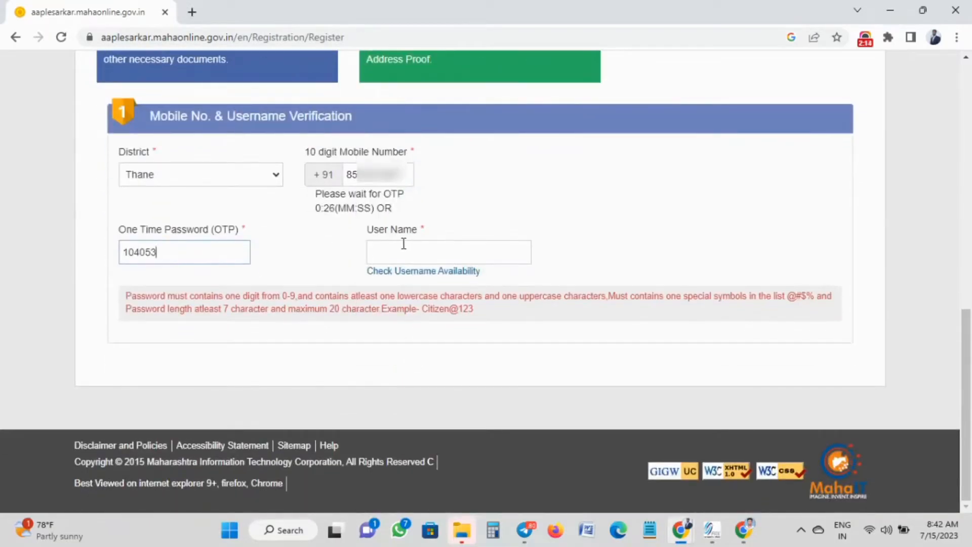
Enter the desired user name and confirm it is available.
left_click(400, 252)
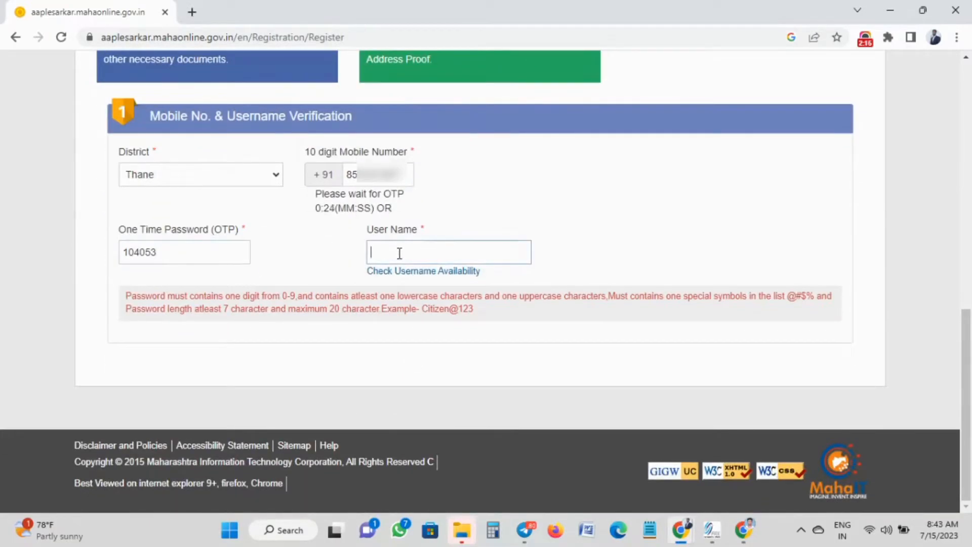
type("85")
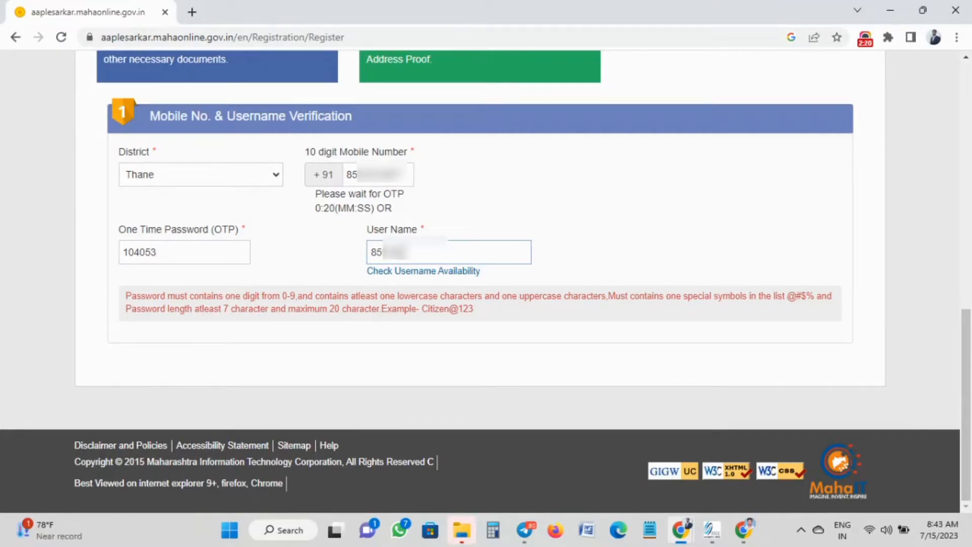
type("???????")
left_click(412, 271)
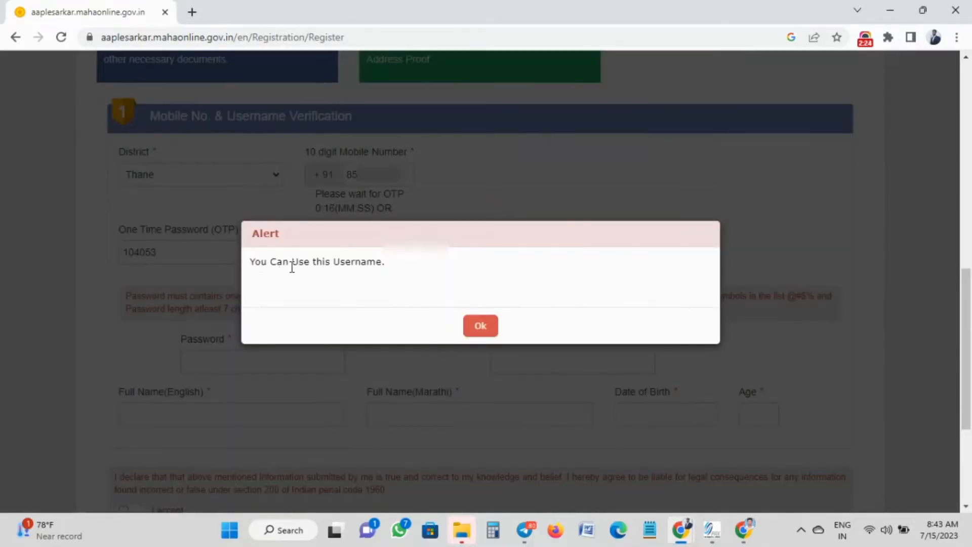
left_click(480, 324)
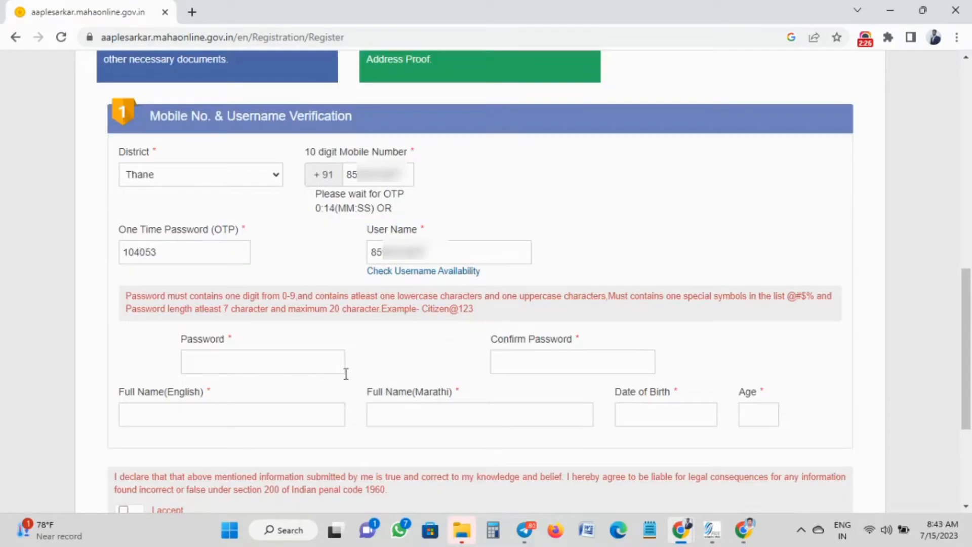
Enter the account password and move on to its confirmation field.
left_click(286, 371)
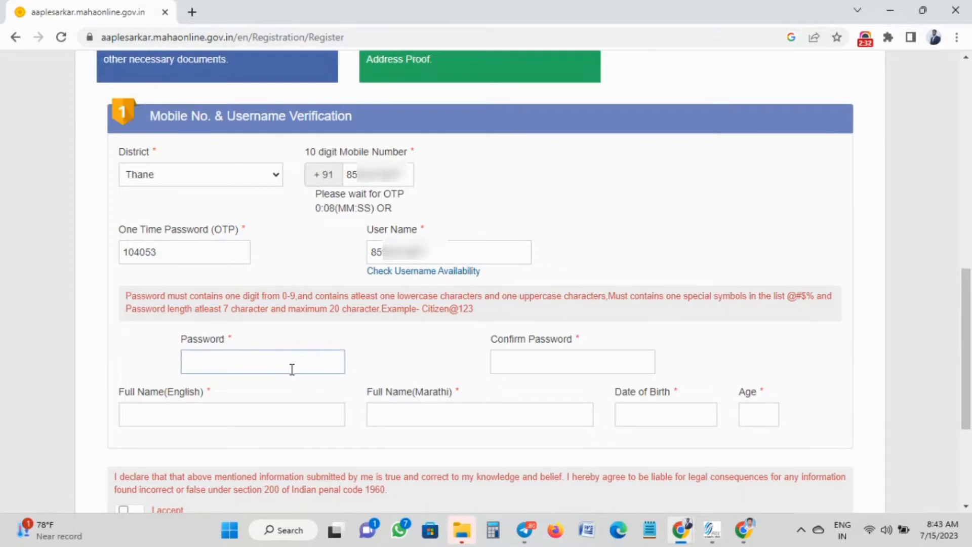
type("•")
key("Tab")
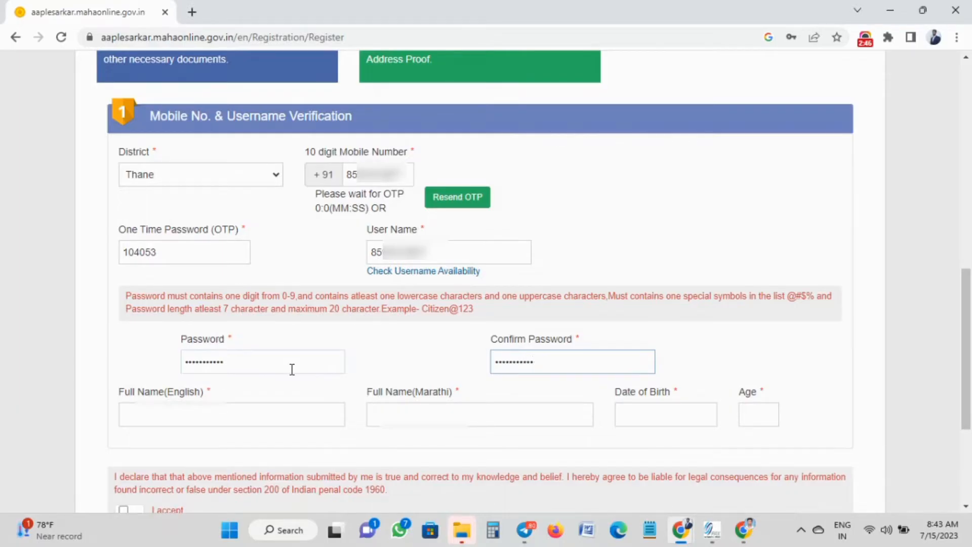
Type the applicant's full name in the Full Name(English) field.
left_click(285, 413)
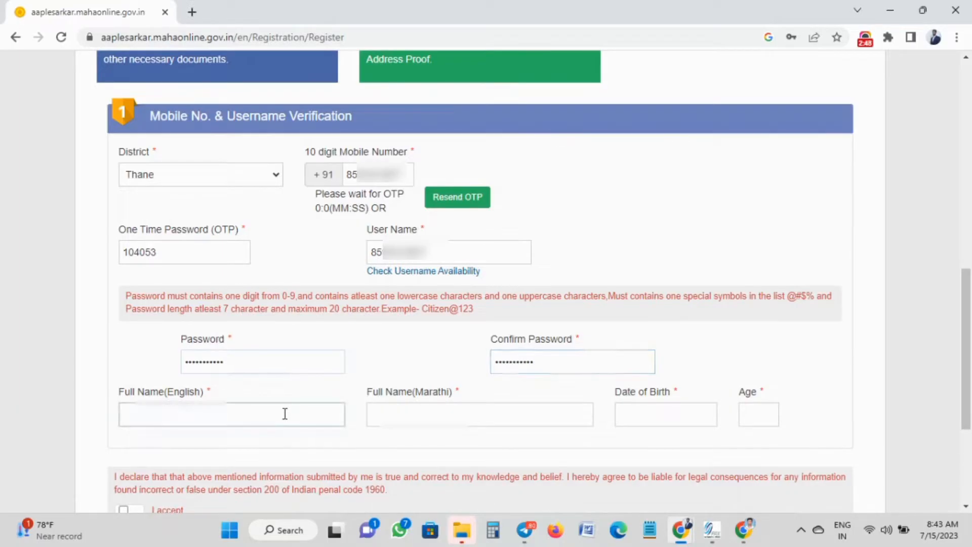
left_click(285, 413)
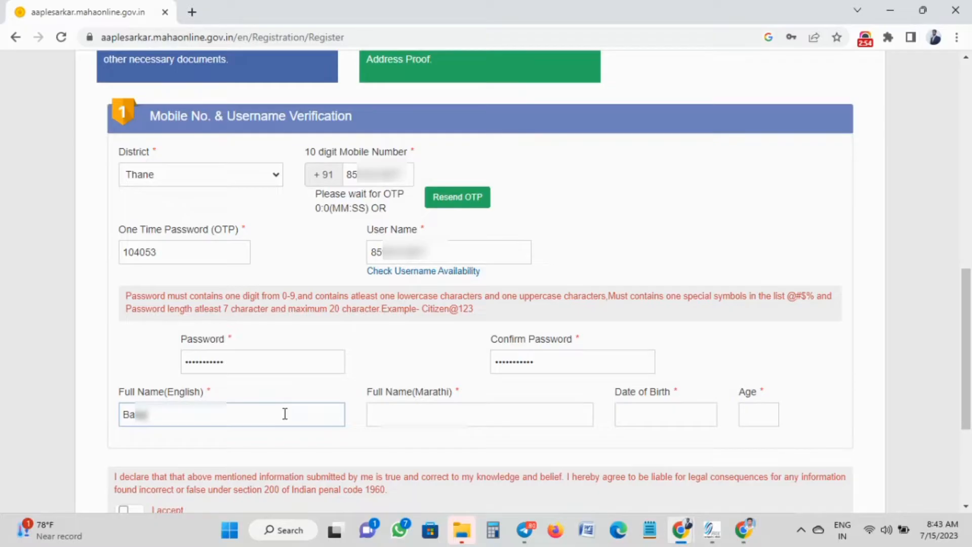
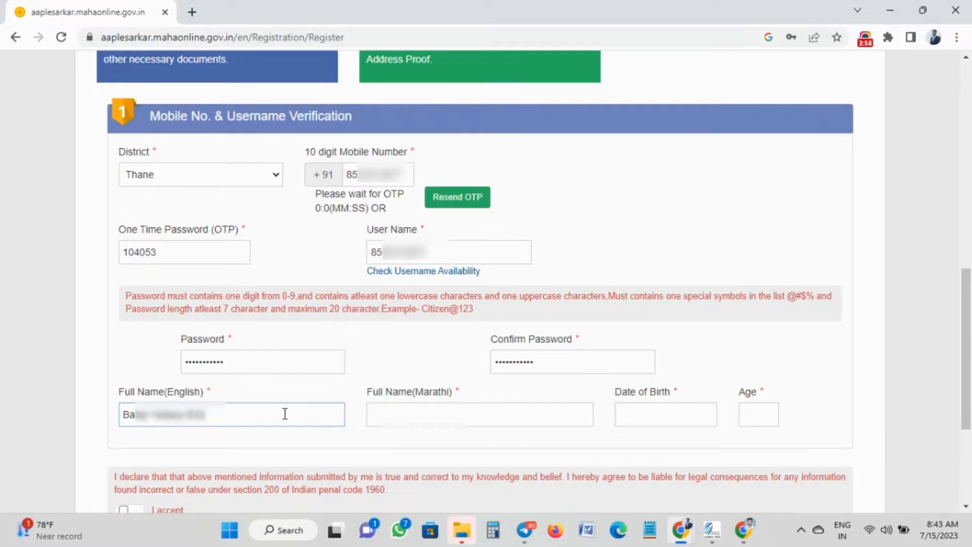
key("Tab")
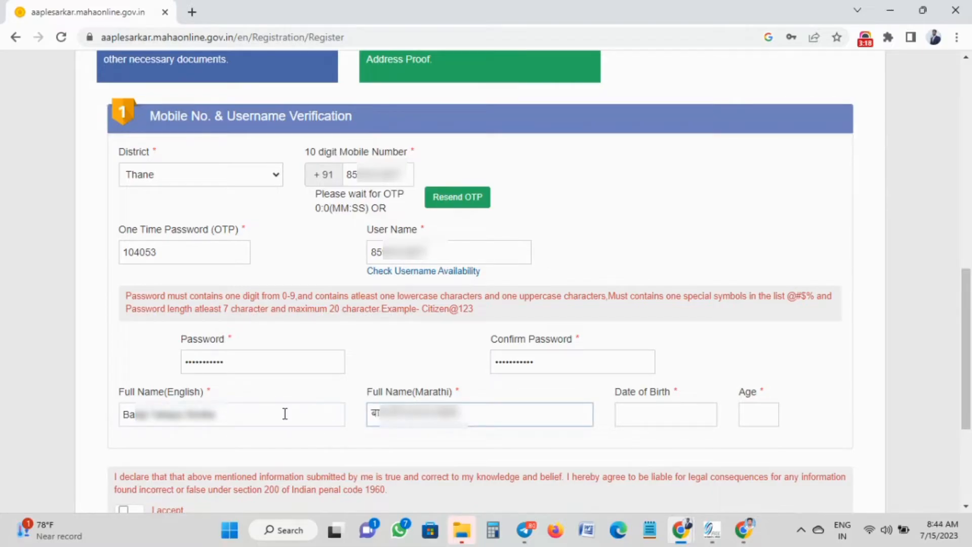
Pick 01/01/2002 as the date of birth so Age shows 21, then focus the Marathi name field.
left_click(630, 417)
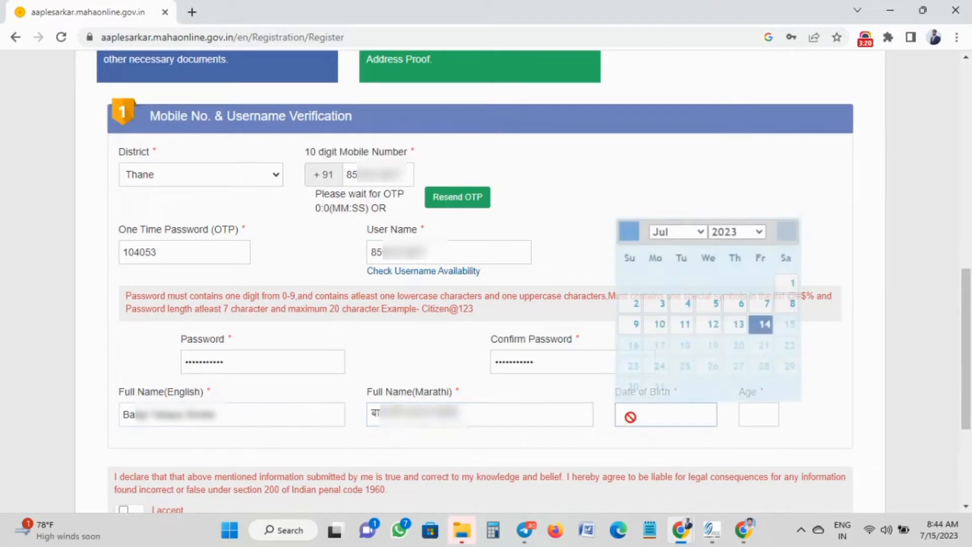
left_click(736, 233)
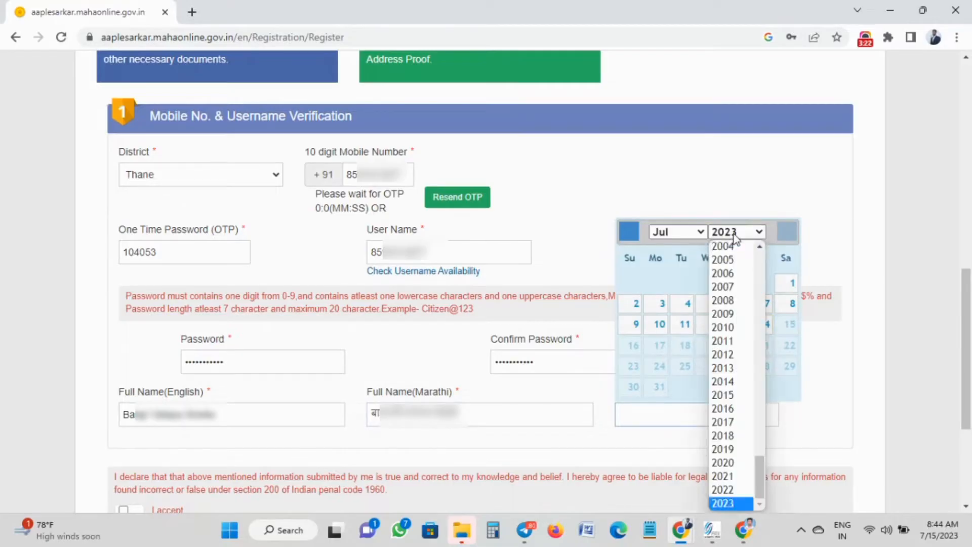
scroll(730, 314, "up", 3)
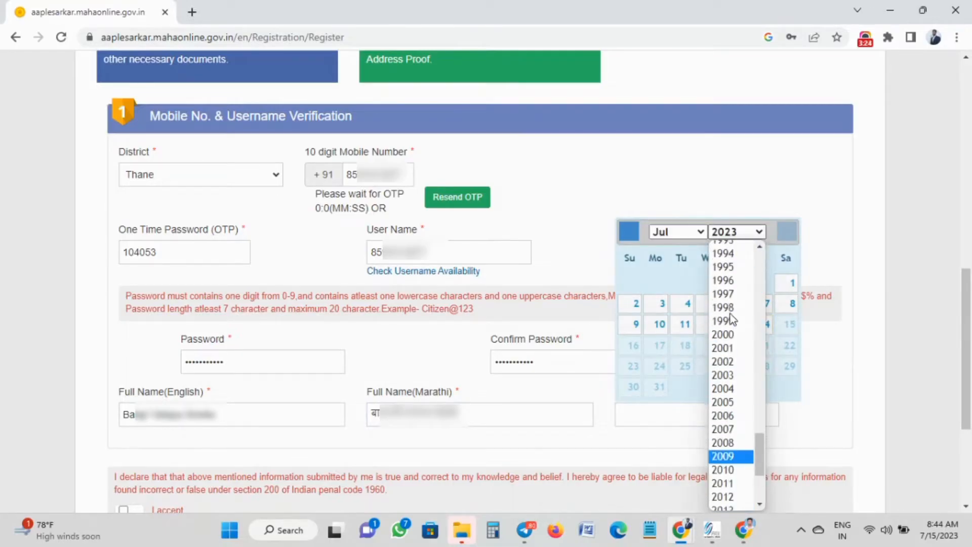
left_click(732, 362)
left_click(679, 234)
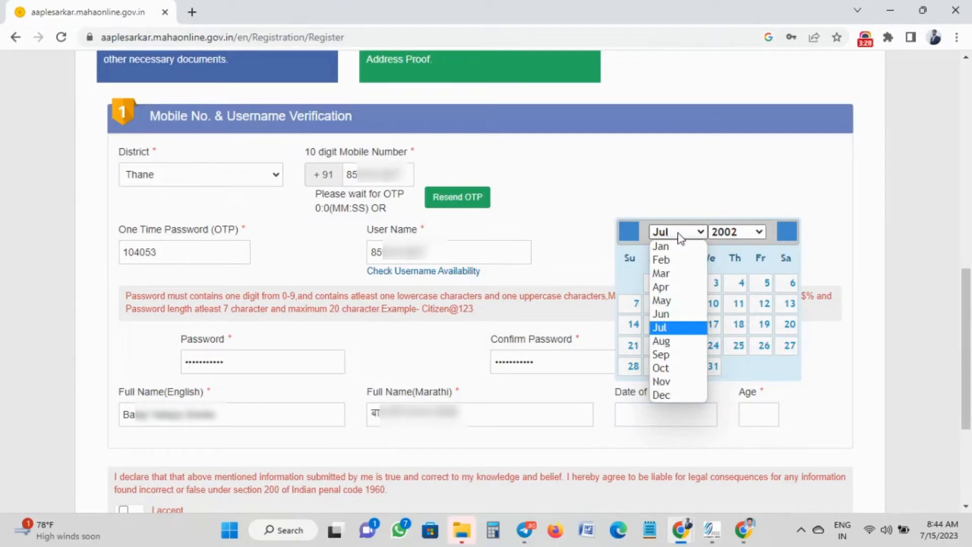
left_click(672, 248)
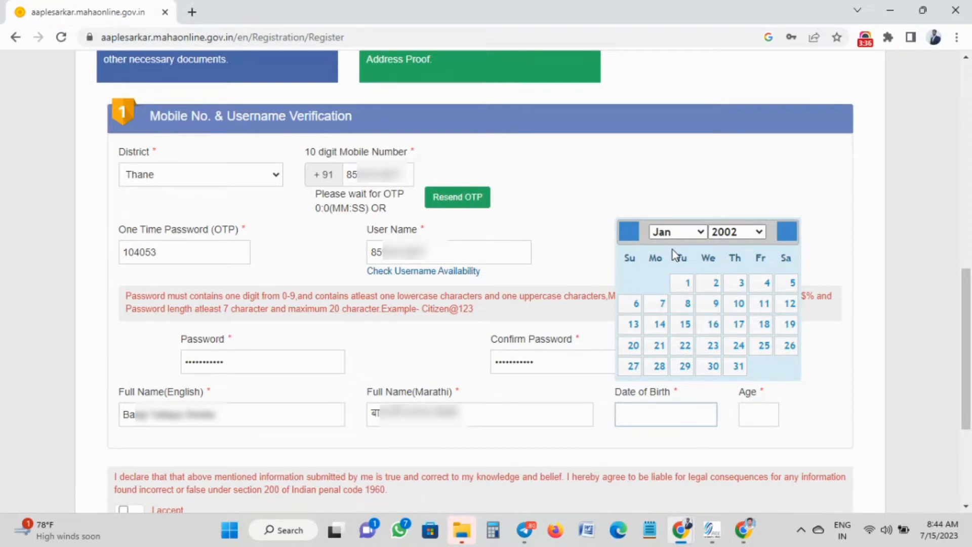
left_click(686, 282)
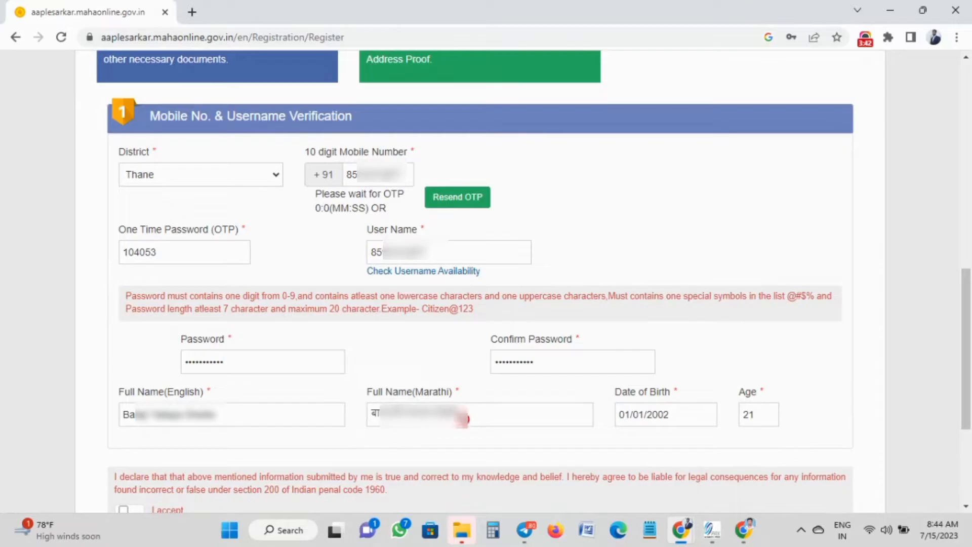
left_click(465, 414)
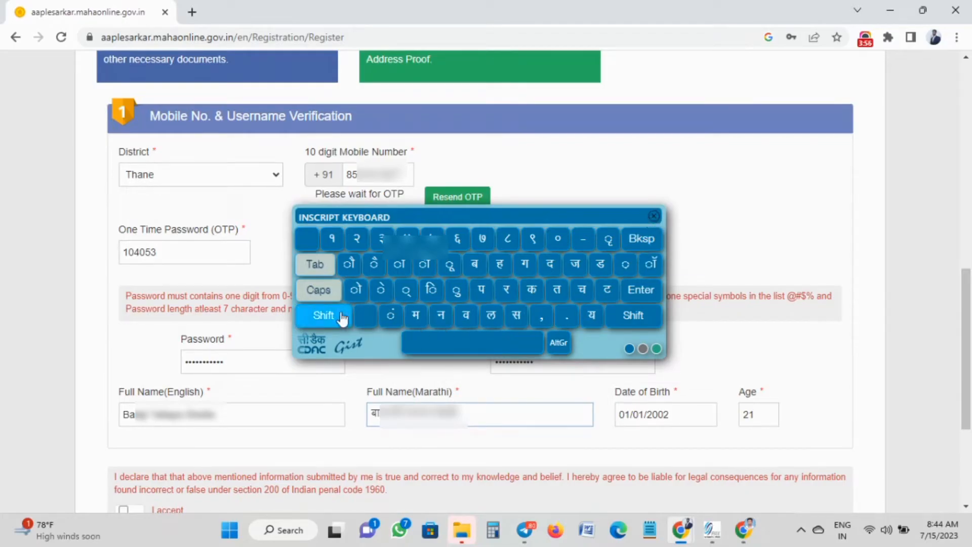
Close the INSCRIPT Marathi keyboard and scroll down to the declaration.
left_click(323, 315)
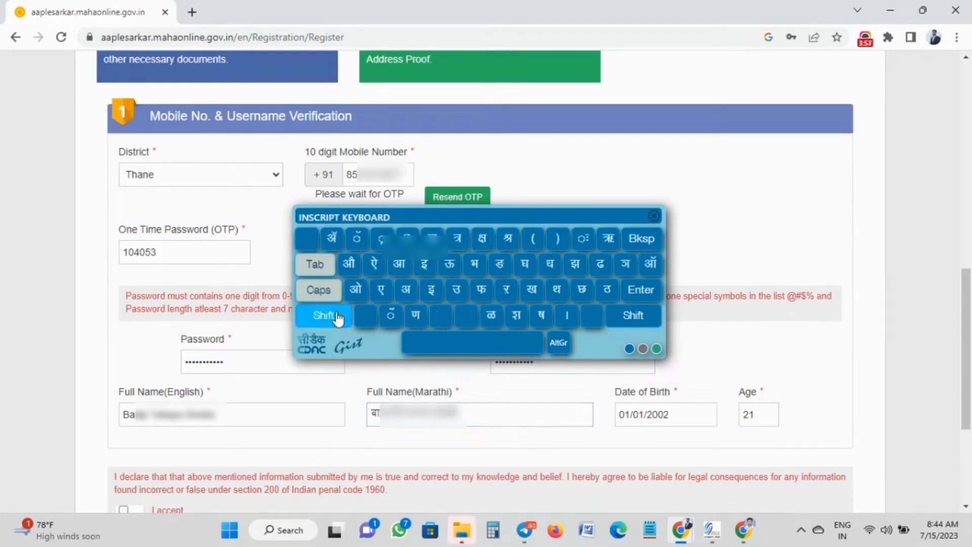
left_click(654, 216)
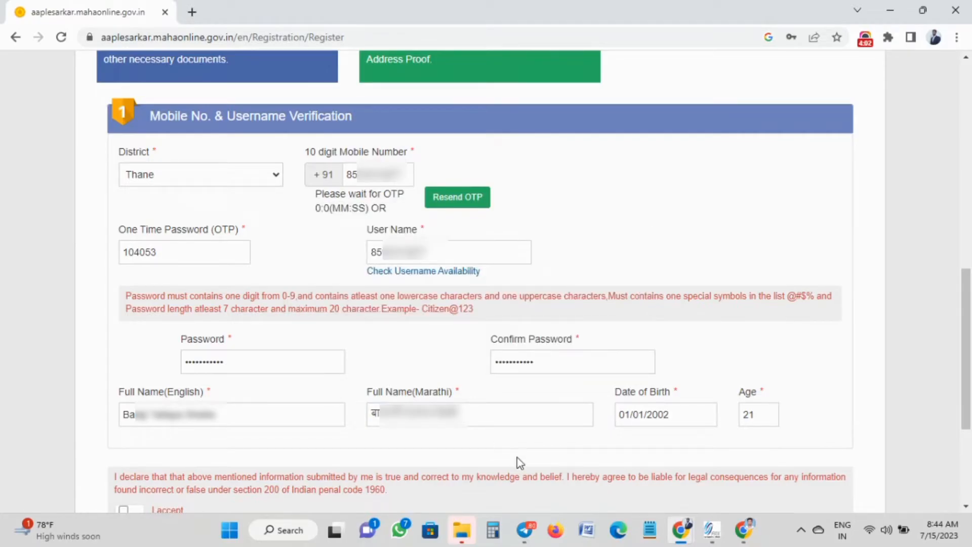
scroll(518, 458, "down", 3)
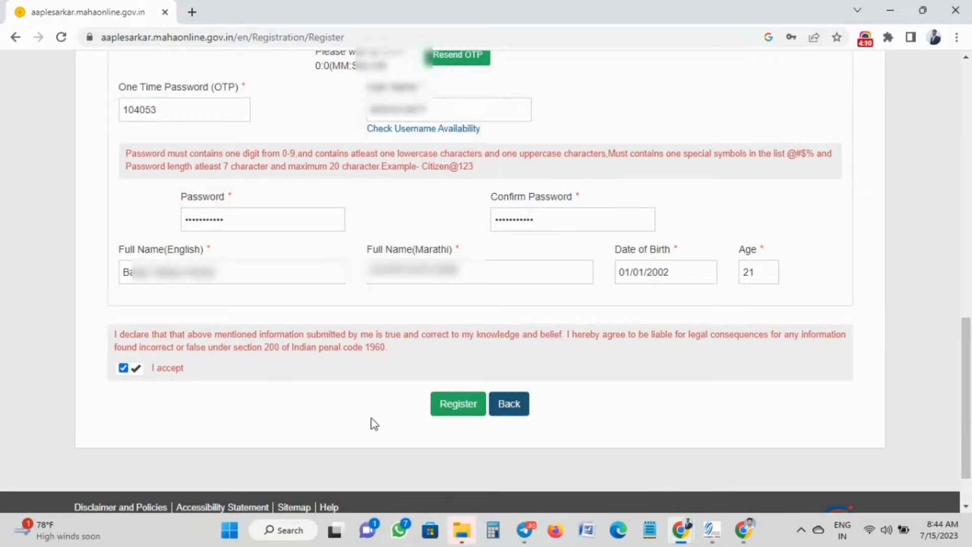
Submit the registration, note the assigned username, and acknowledge the success message.
left_click(458, 404)
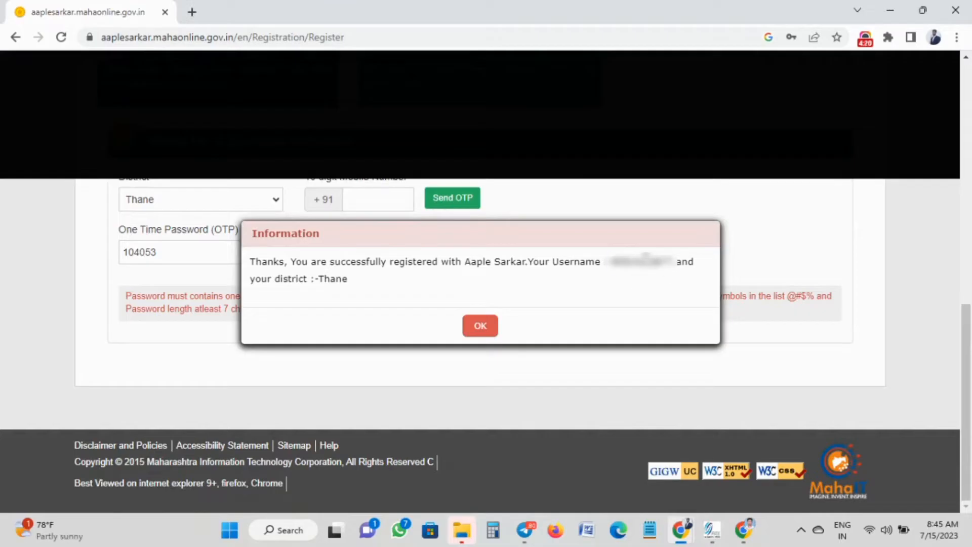
double_click(659, 262)
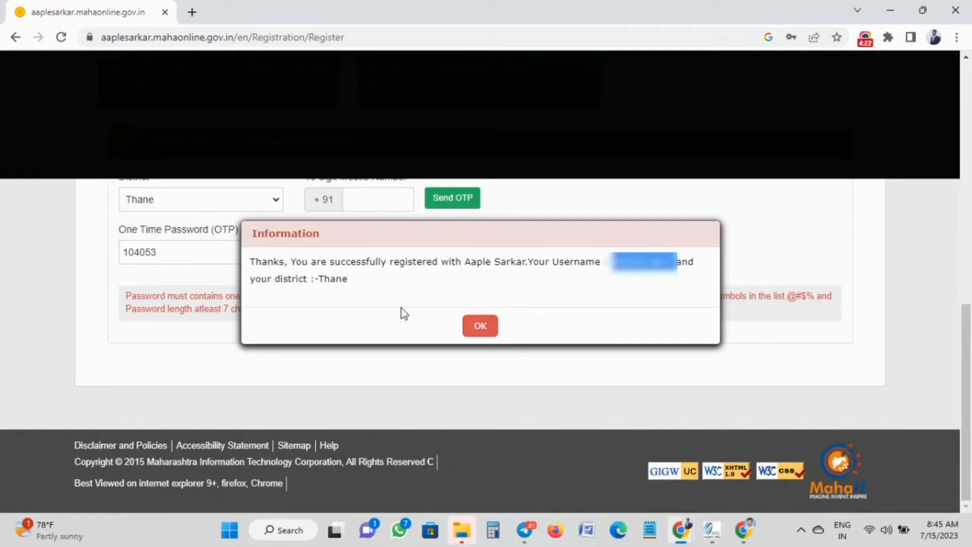
left_click(480, 327)
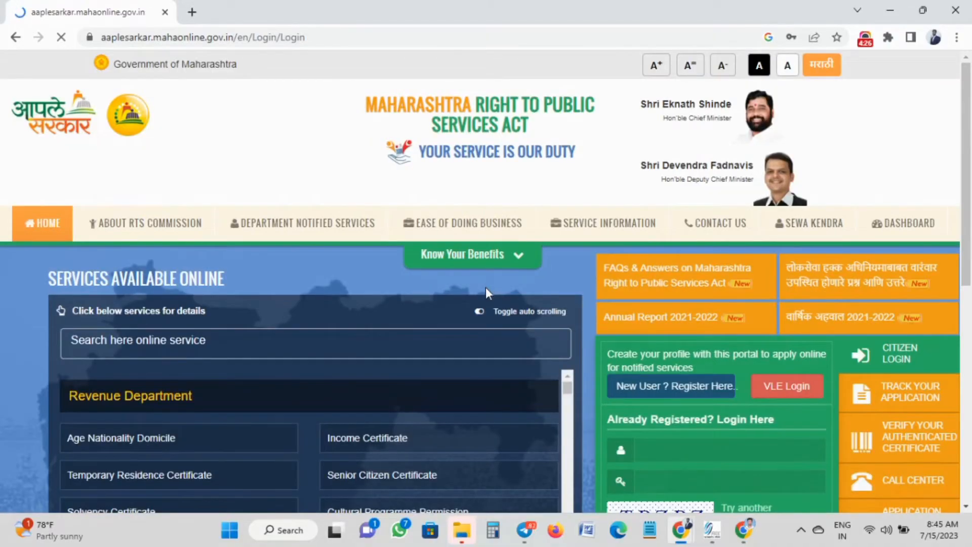
scroll(485, 289, "down", 2)
scroll(486, 288, "down", 3)
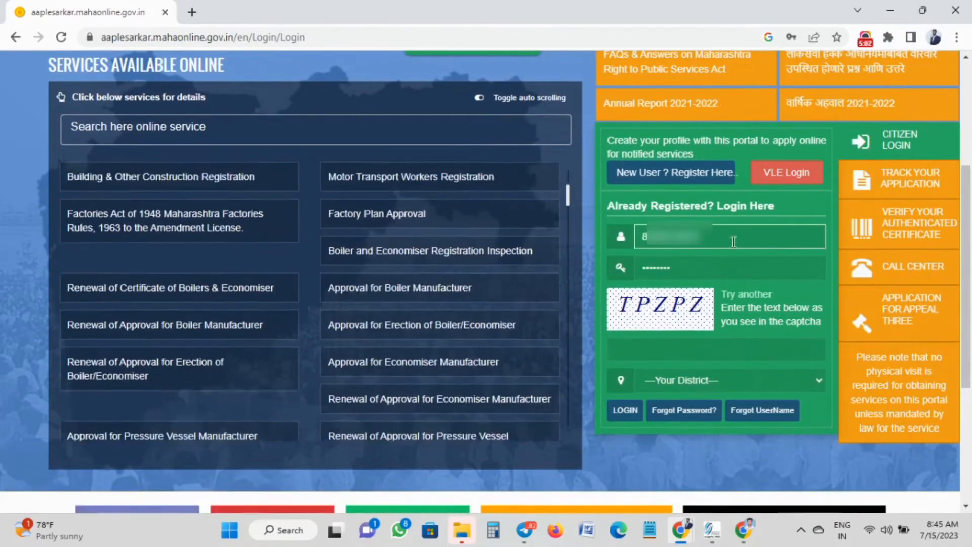
Re-enter the login password and type the displayed captcha.
left_click(709, 271)
key("BackSpace")
key("BackSpace")
key("BackSpace")
key("BackSpace")
key("BackSpace")
key("BackSpace")
key("BackSpace")
key("BackSpace")
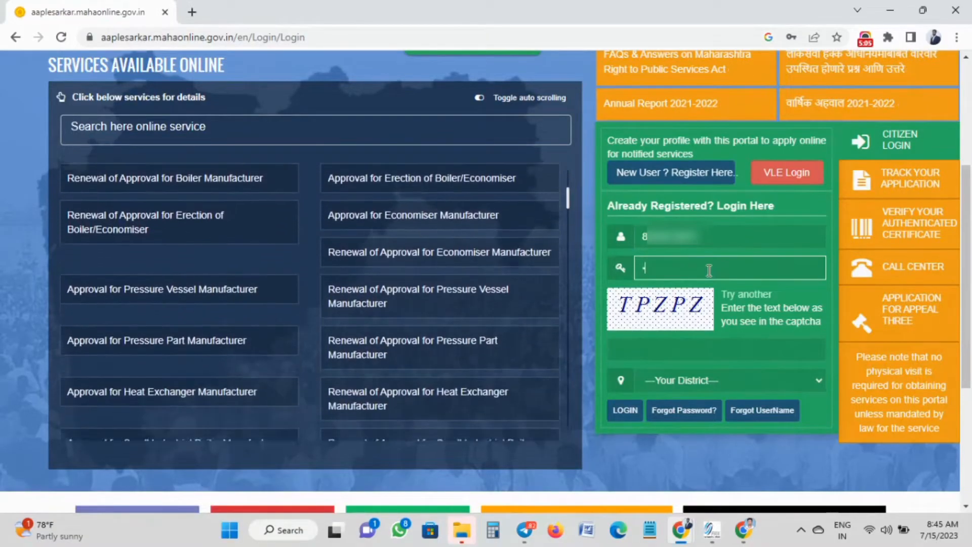
type("*******")
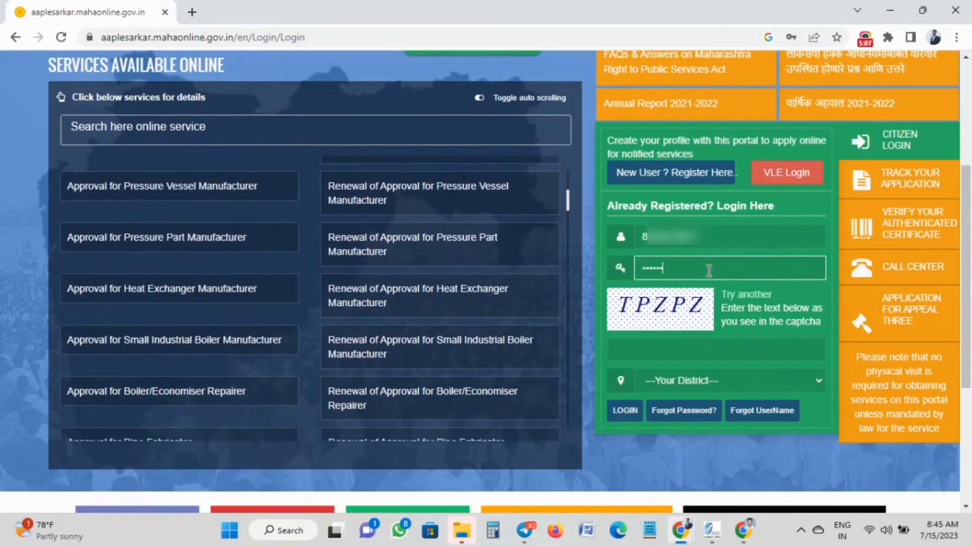
type("****")
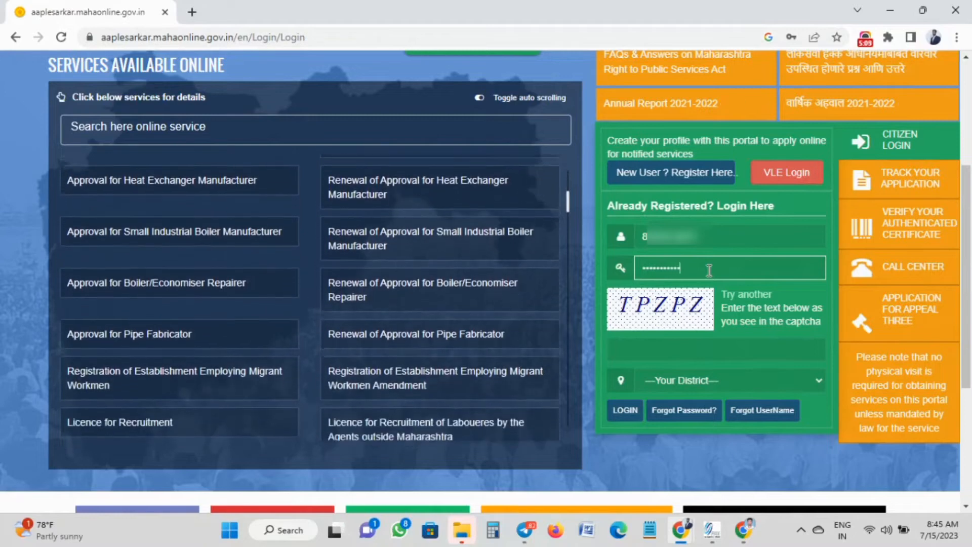
left_click(651, 353)
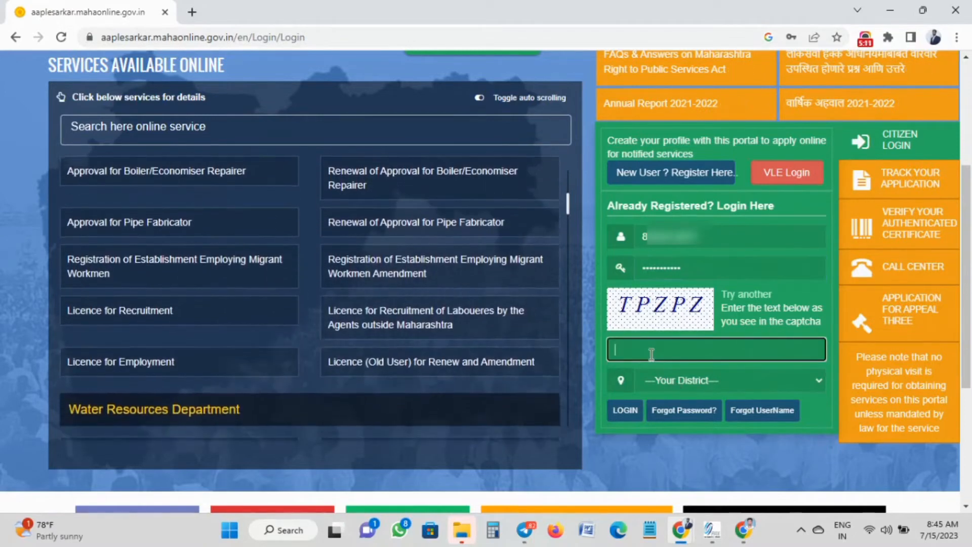
type("TP")
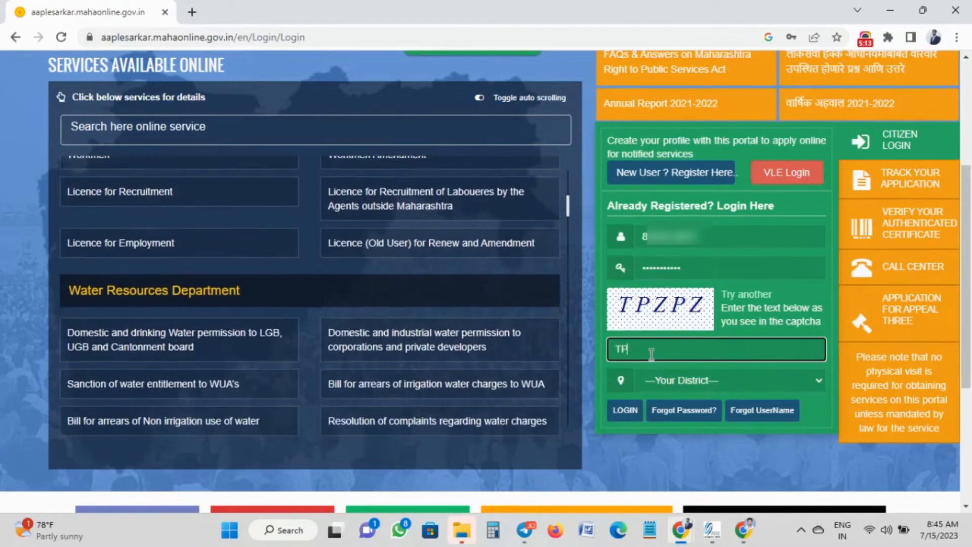
type("ZPZ")
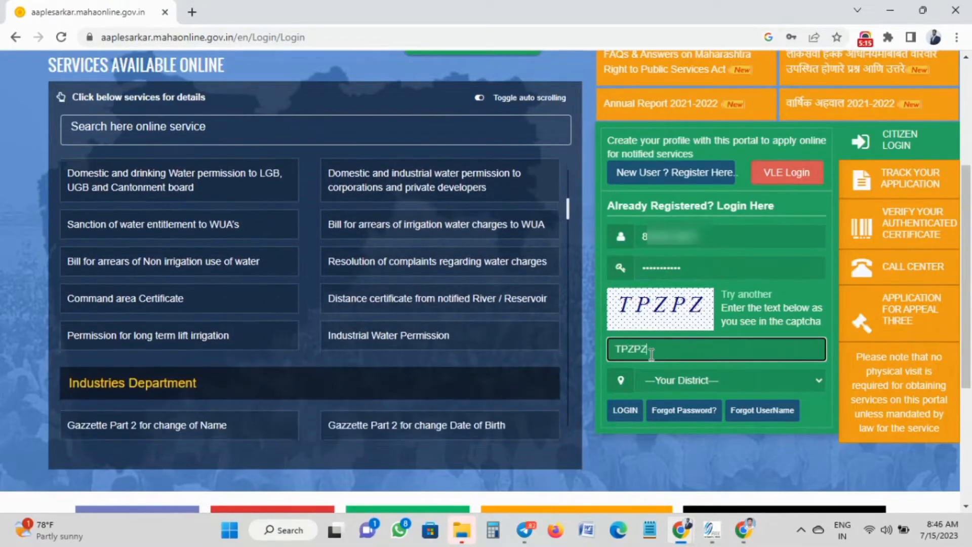
Set the district to Thane, correcting an accidental Nanded choice, and log in.
left_click(700, 378)
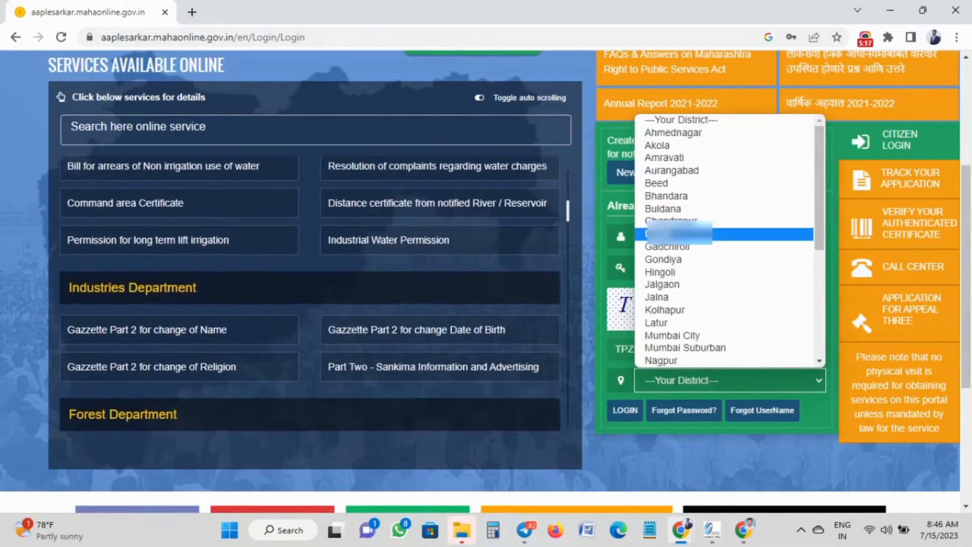
scroll(663, 203, "down", 3)
left_click(658, 230)
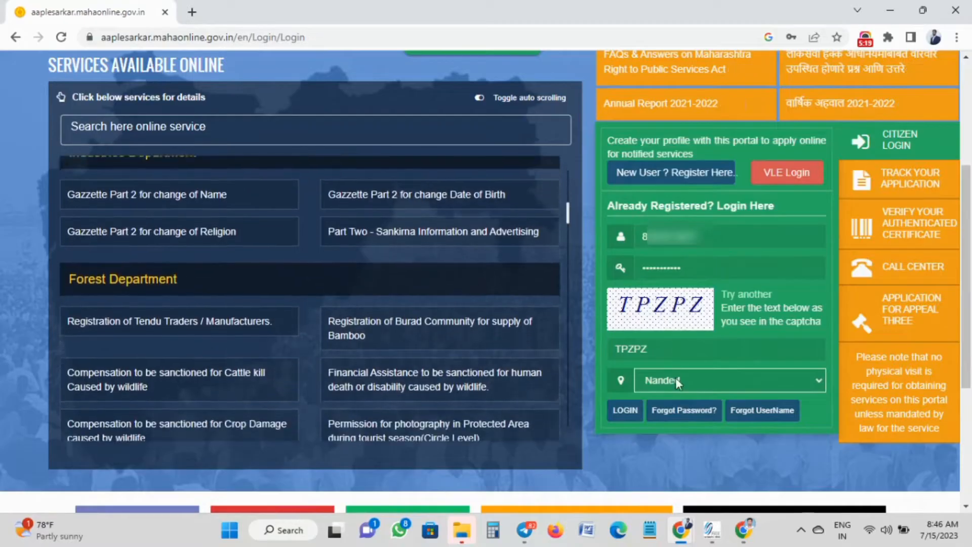
left_click(667, 380)
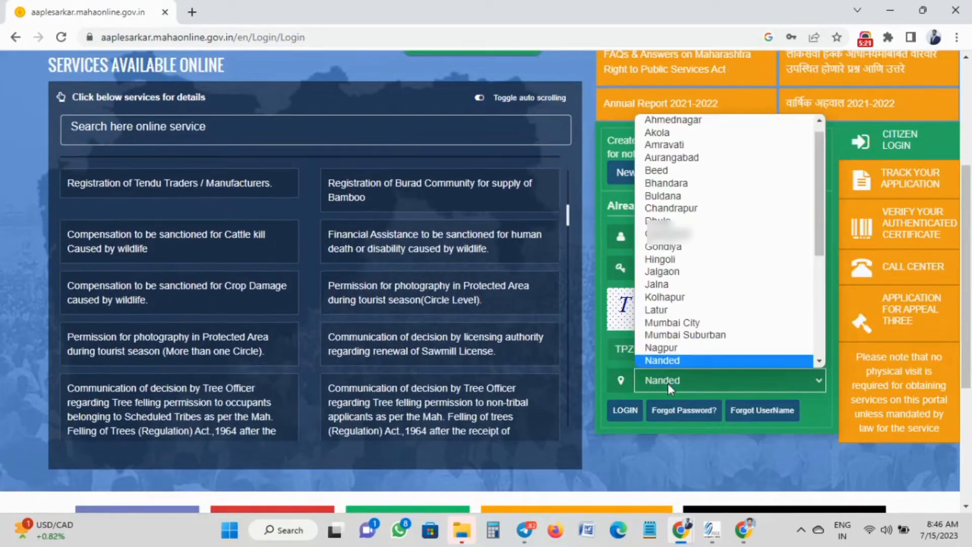
scroll(675, 265, "down", 5)
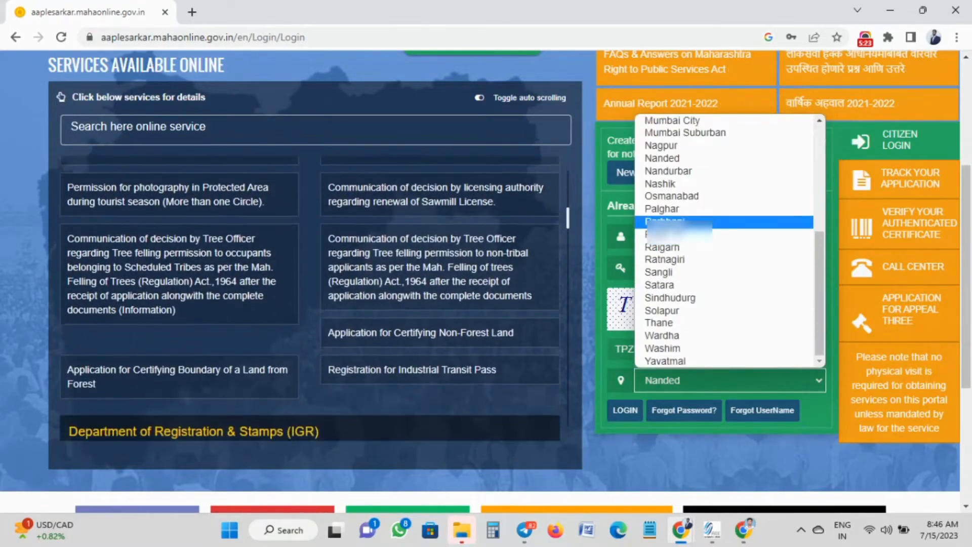
left_click(673, 322)
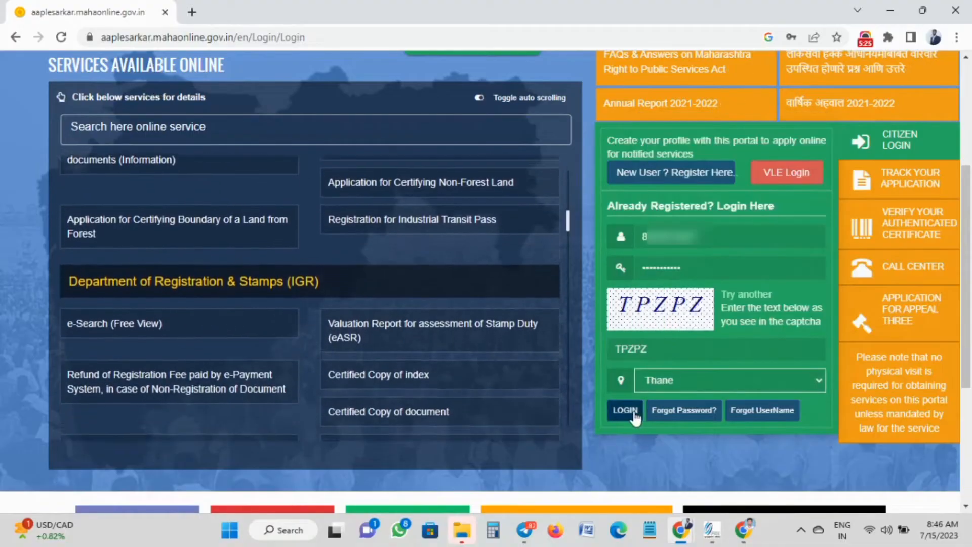
left_click(631, 409)
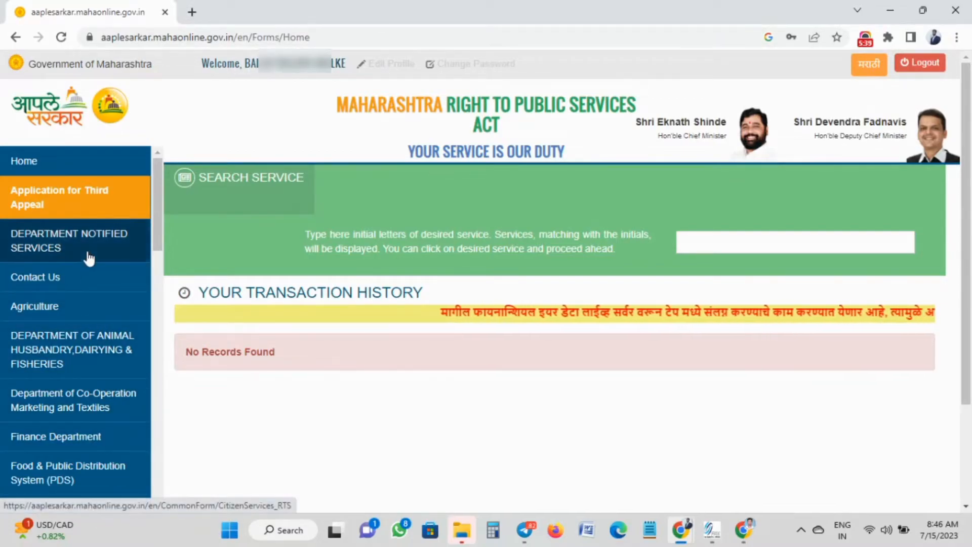
Scroll the left sidebar and open the Revenue Department's services page.
scroll(86, 256, "down", 7)
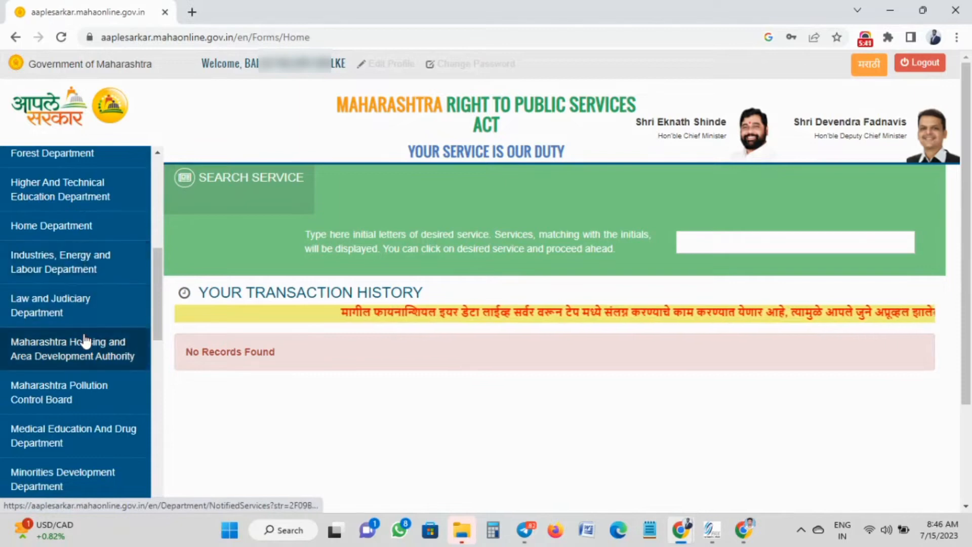
scroll(83, 342, "down", 6)
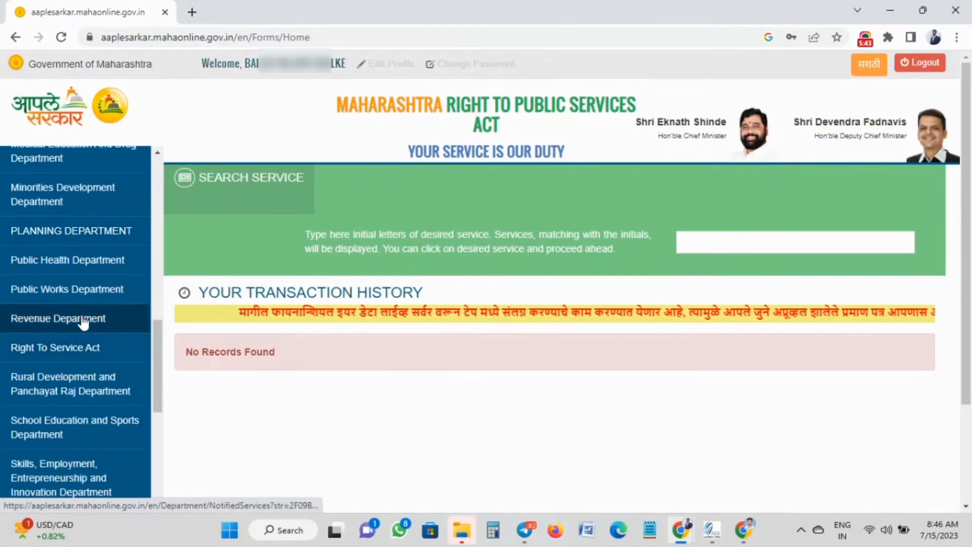
left_click(55, 319)
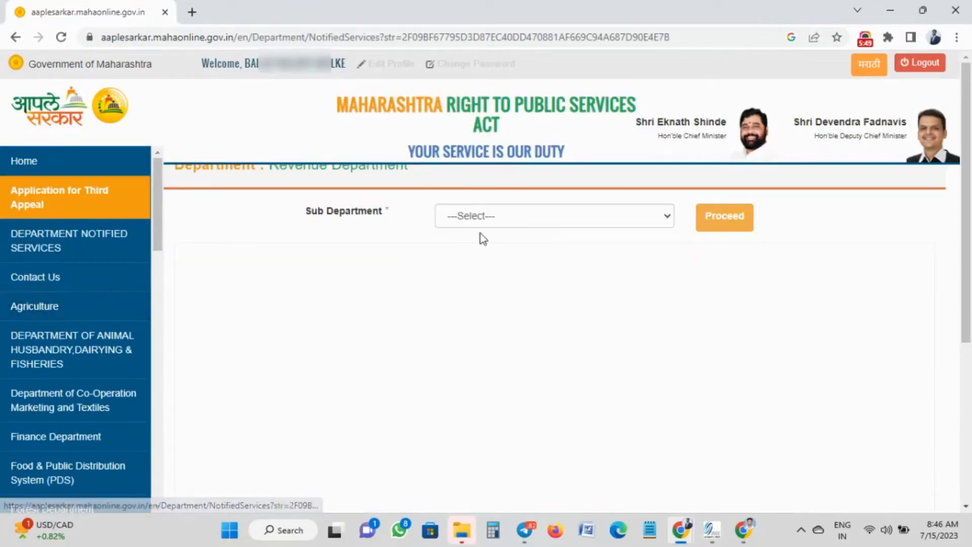
Pick sub department Revenue Services, select Age Nationality and Domicile Certificate, and proceed.
left_click(492, 219)
left_click(488, 248)
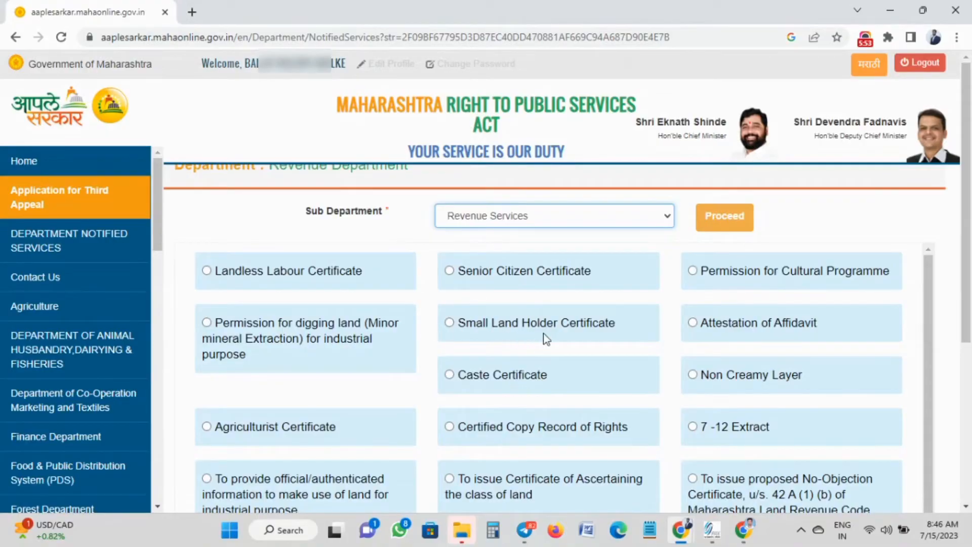
scroll(405, 348, "down", 3)
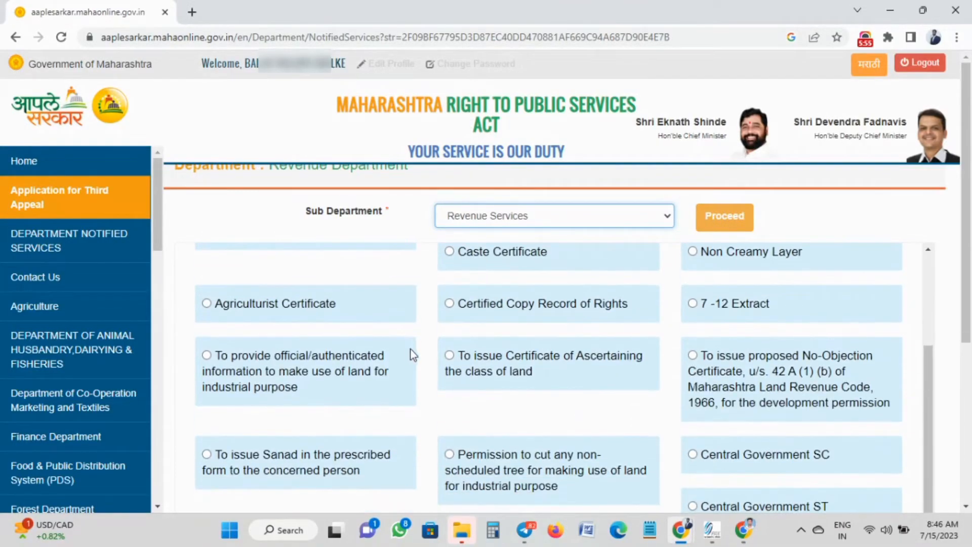
scroll(542, 357, "down", 3)
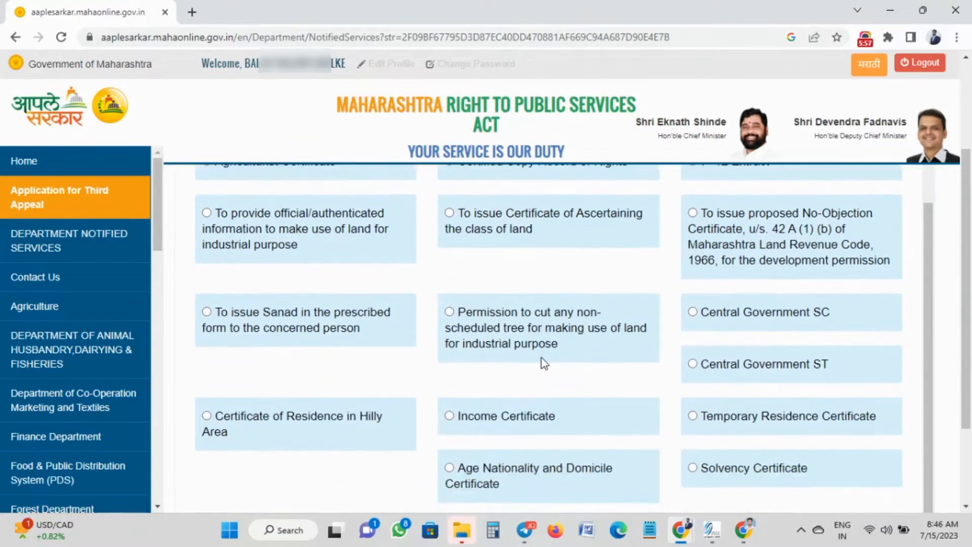
scroll(444, 392, "down", 2)
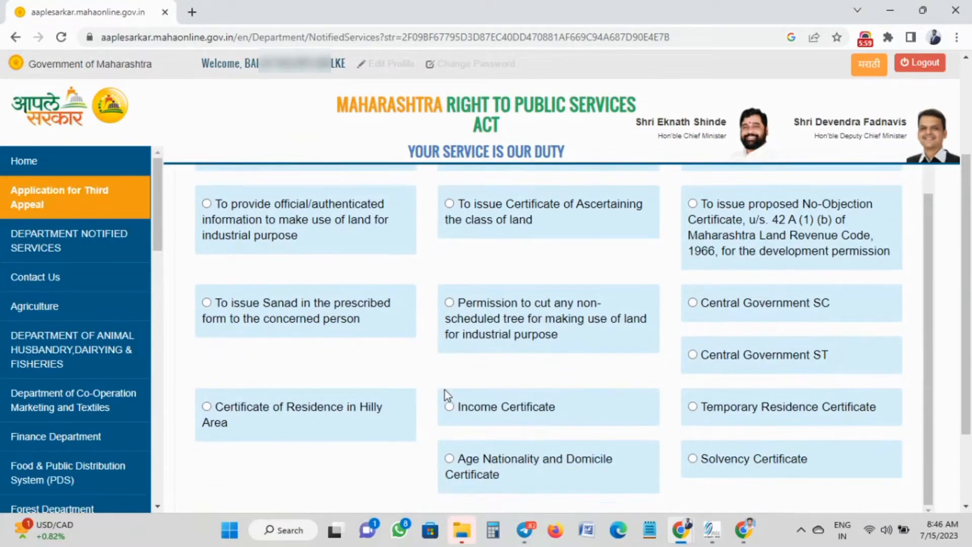
left_click(449, 397)
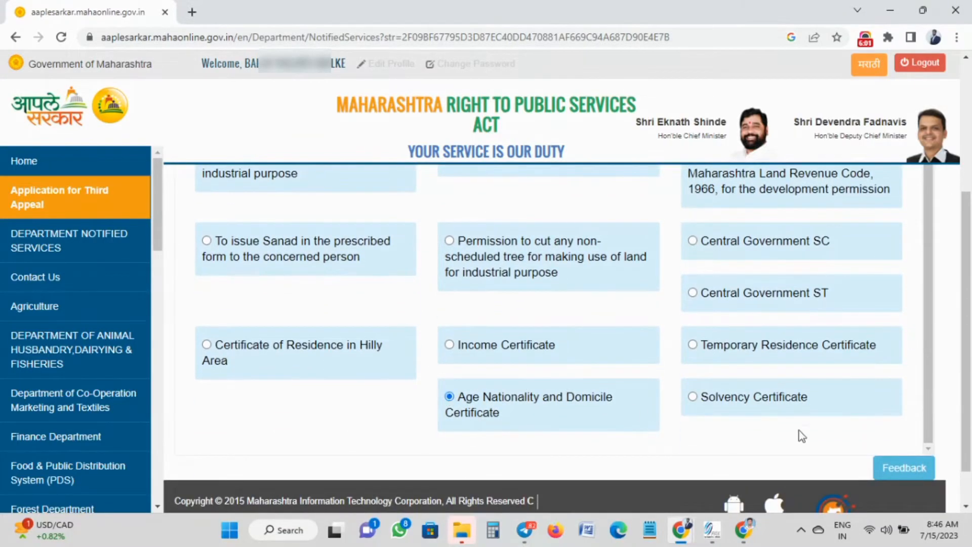
scroll(540, 390, "up", 6)
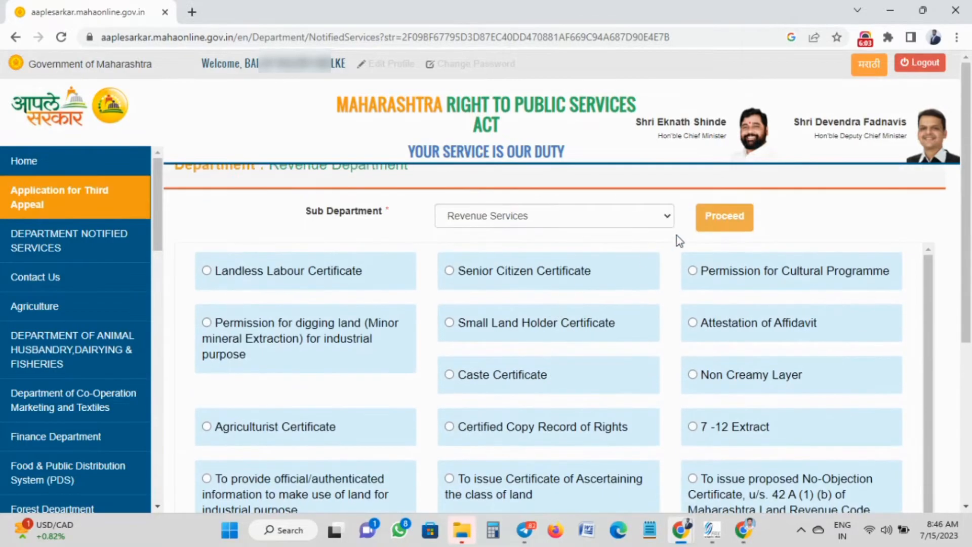
left_click(714, 217)
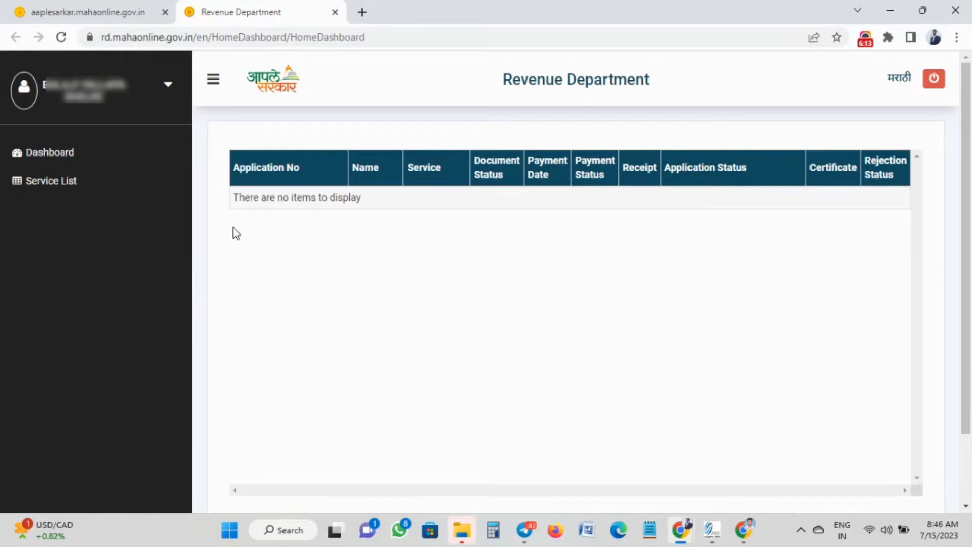
Open Temporary Residence Certificate from the Service List, review its required documents, and continue.
left_click(63, 178)
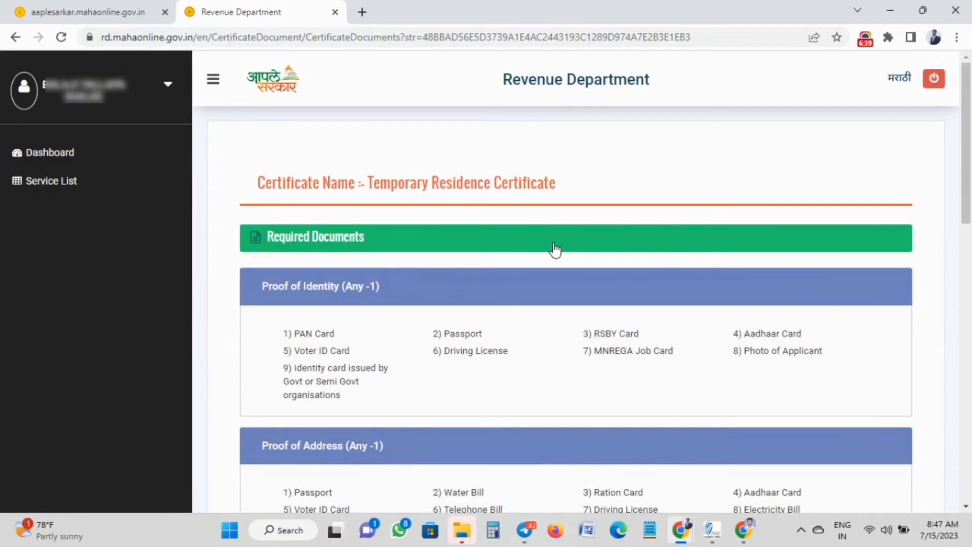
scroll(555, 248, "down", 10)
scroll(432, 256, "up", 9)
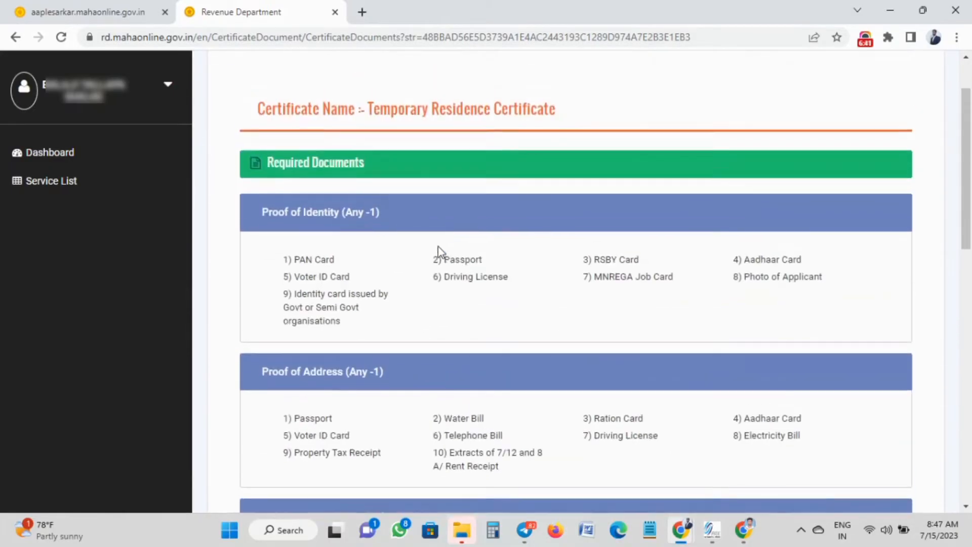
scroll(519, 233, "down", 7)
scroll(455, 336, "down", 8)
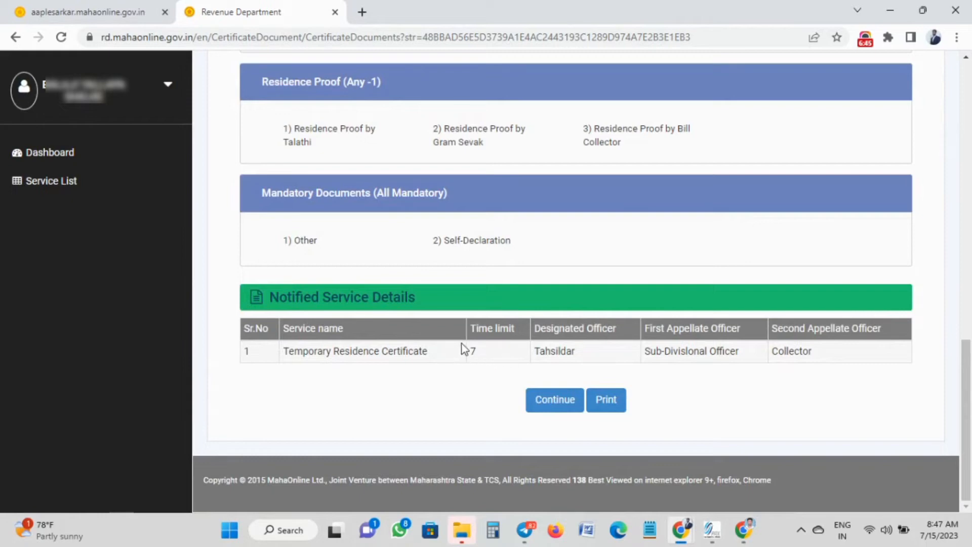
left_click(554, 405)
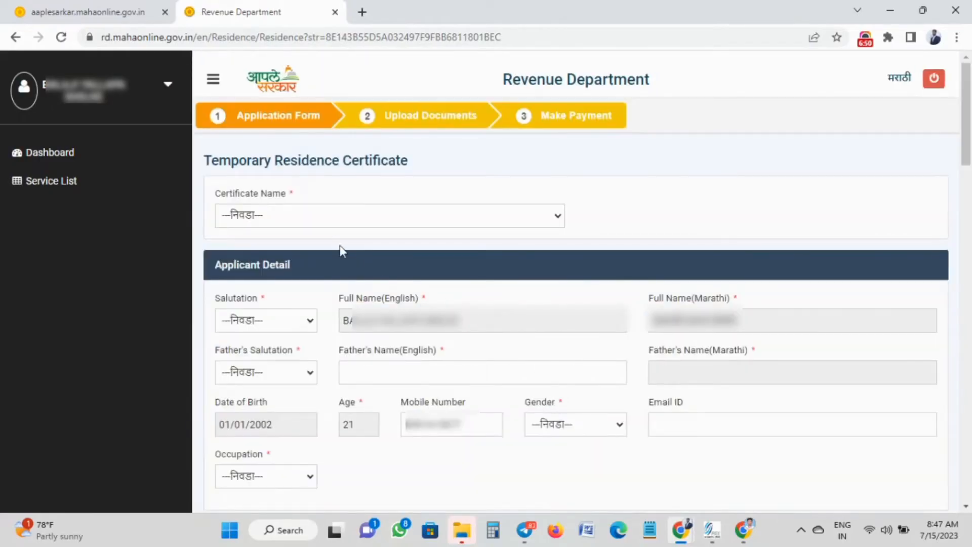
Set the Certificate Name to स्थानिक वास्तव्याचा दाखला.
left_click(339, 214)
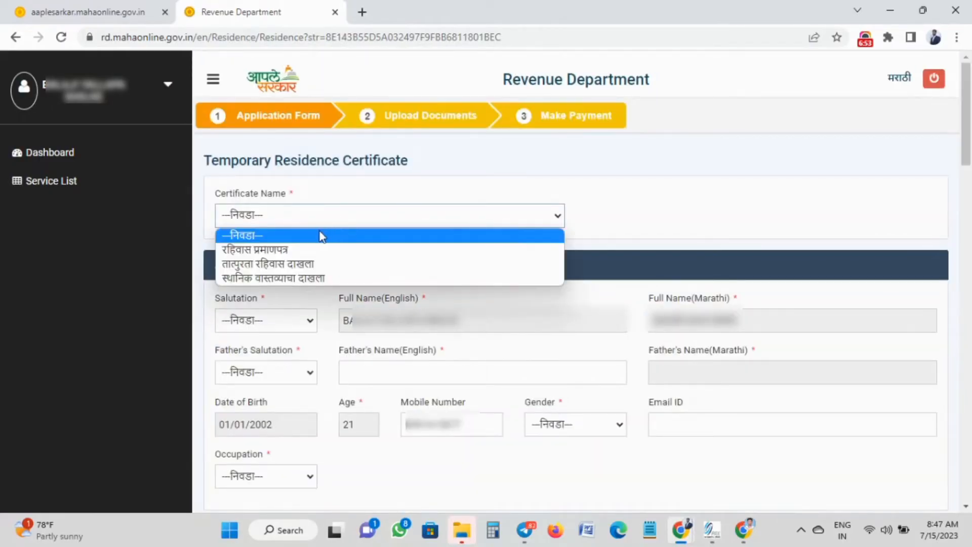
left_click(613, 223)
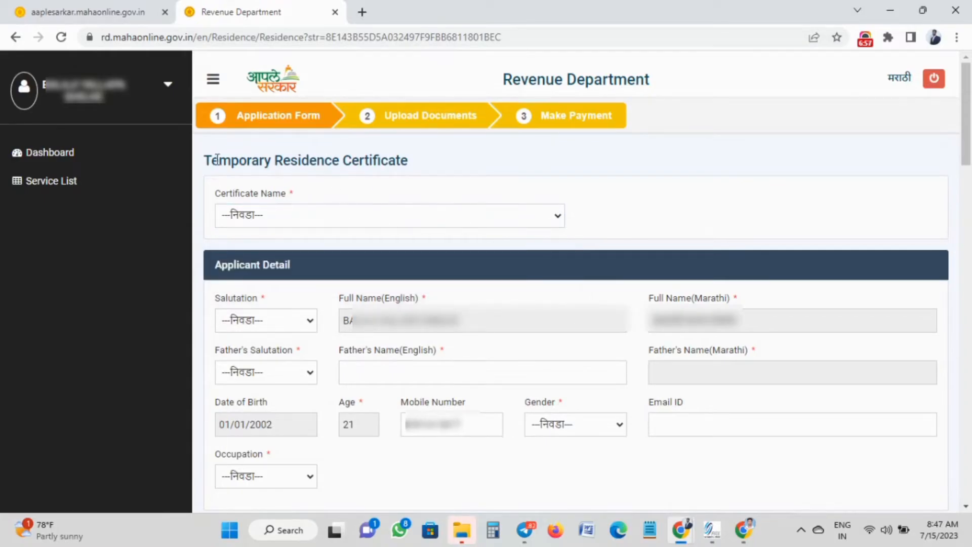
left_click_drag(207, 160, 430, 162)
left_click(431, 162)
left_click(316, 217)
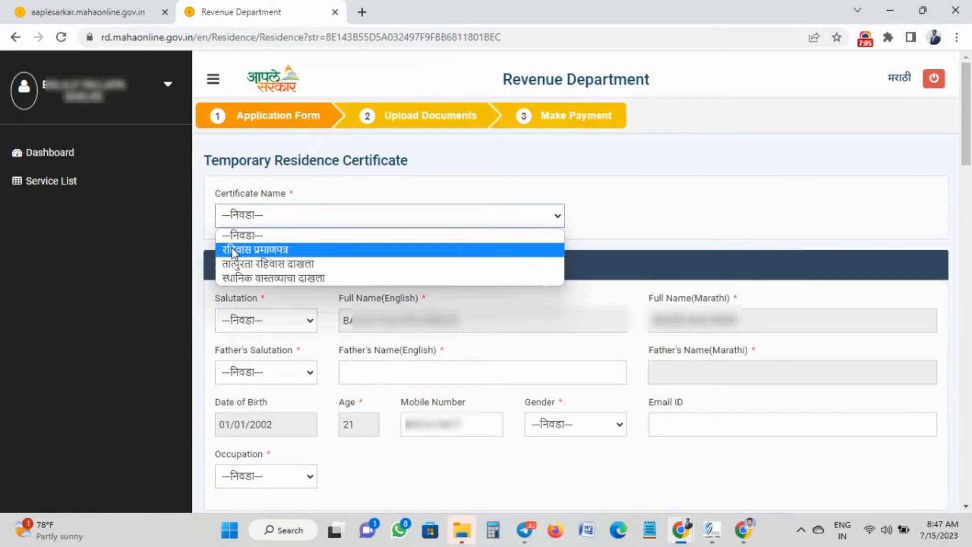
left_click(259, 280)
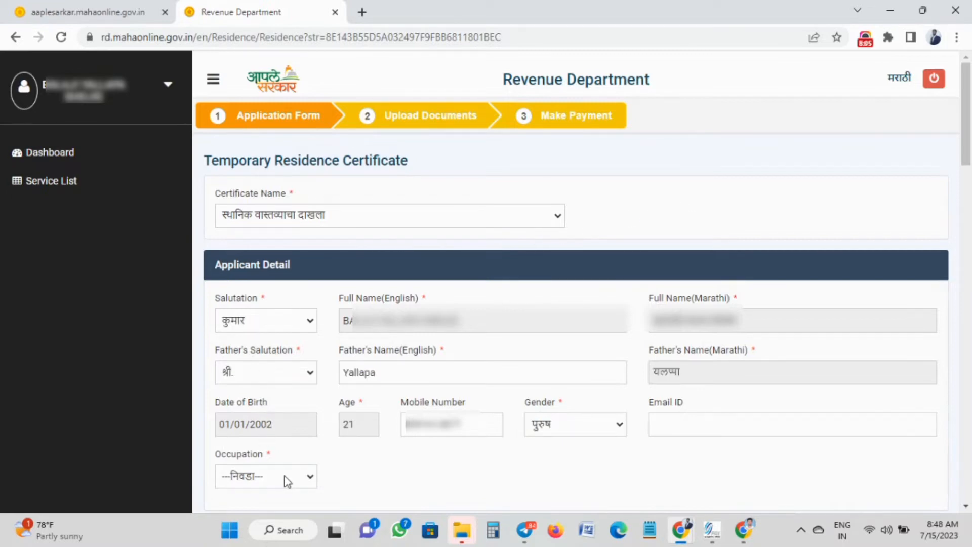
Set the applicant's Occupation to कामगार.
left_click(284, 476)
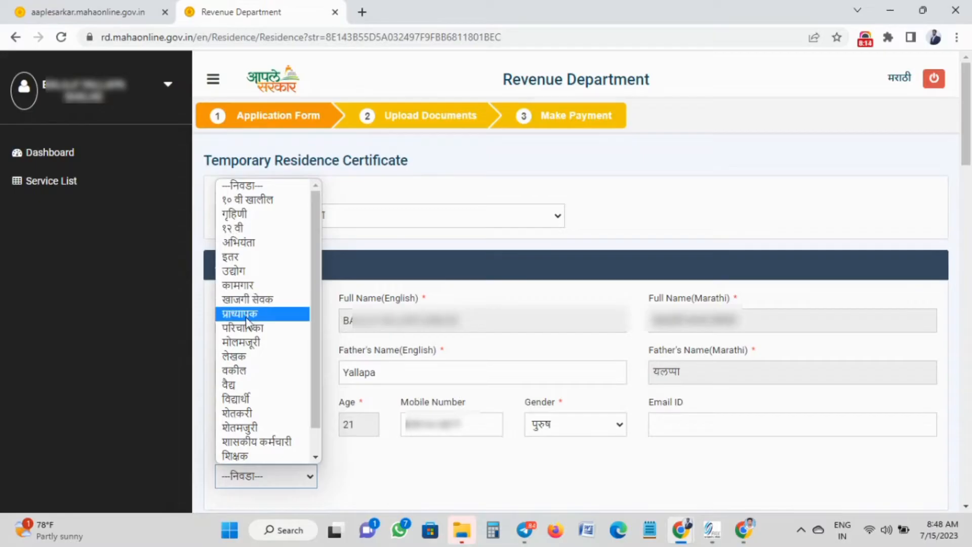
scroll(253, 314, "down", 1)
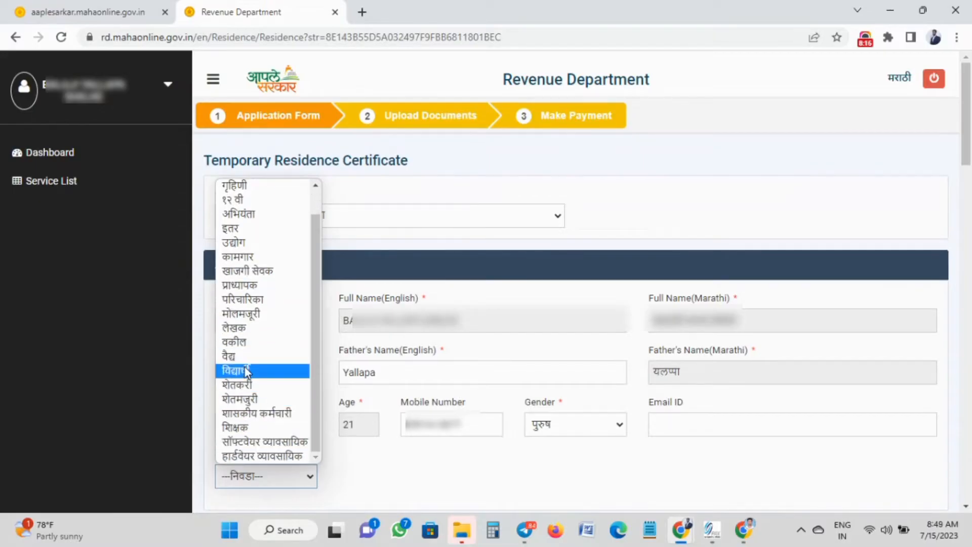
scroll(246, 372, "up", 1)
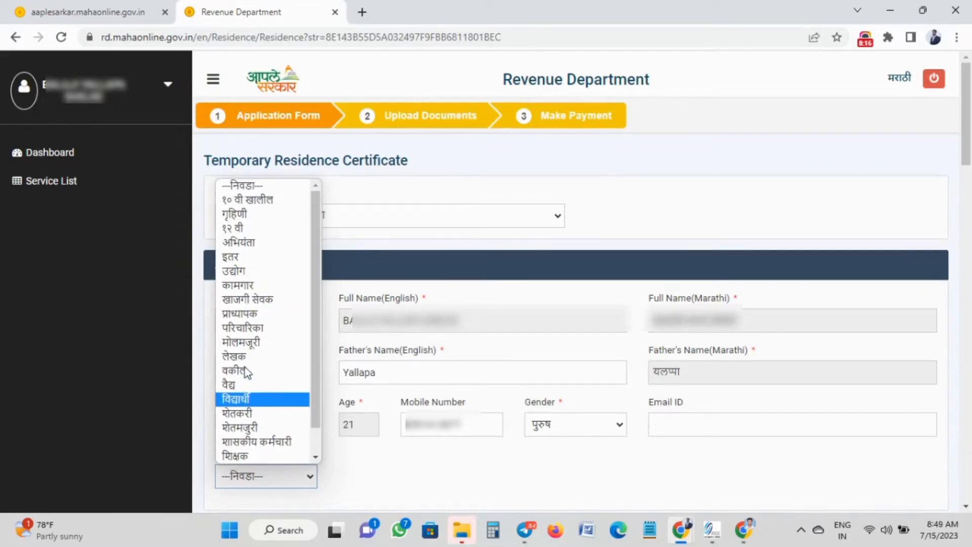
left_click(246, 285)
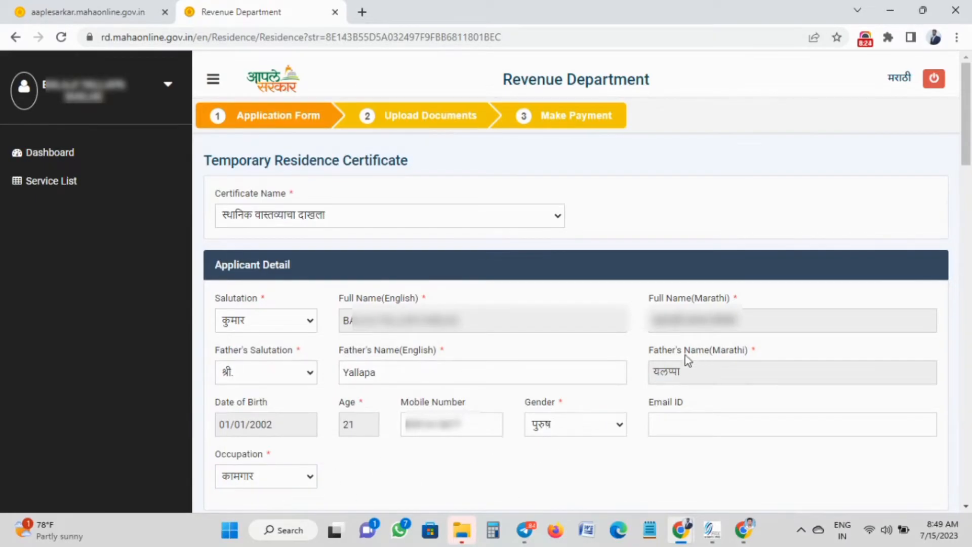
Set residing-since year to 2002 and enter the applicant's address as Kolshet.
scroll(632, 374, "down", 7)
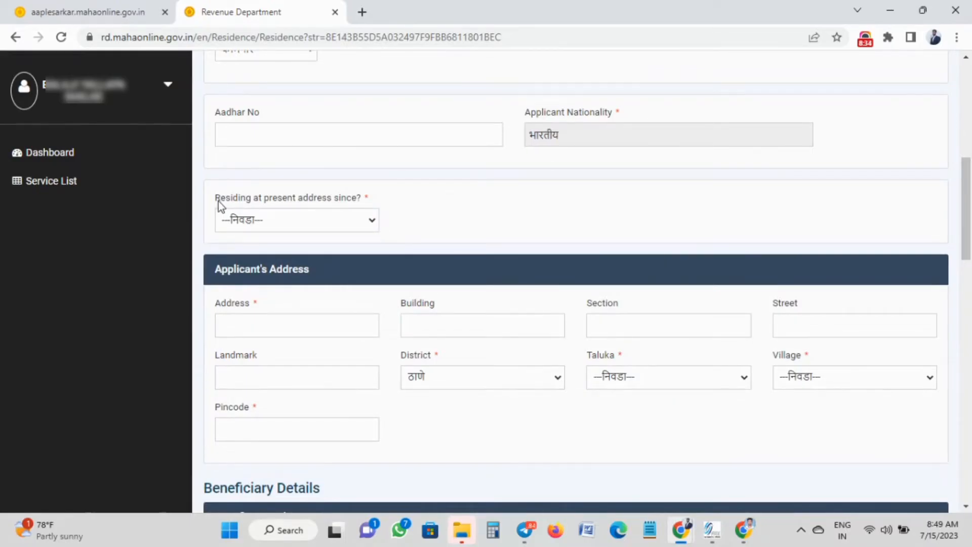
left_click(260, 226)
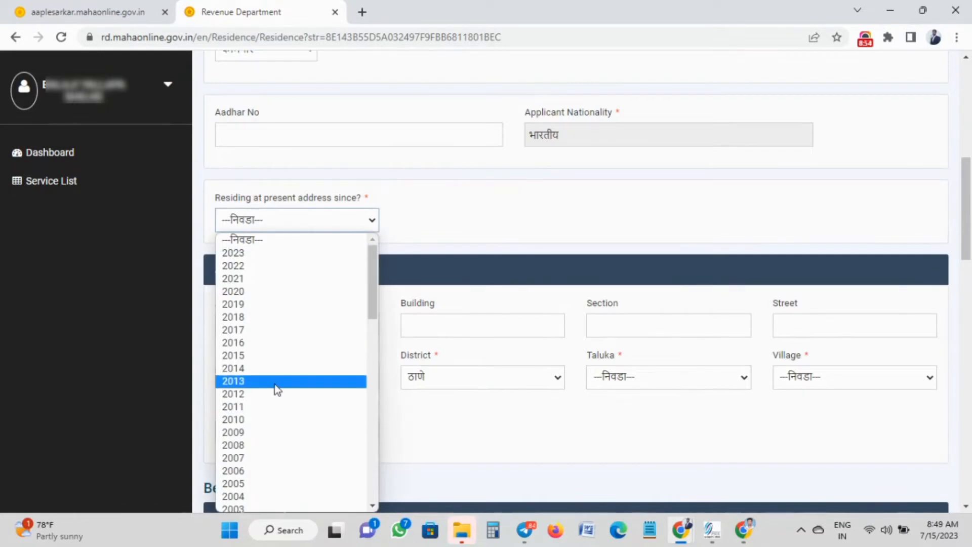
scroll(274, 383, "down", 5)
scroll(278, 326, "up", 3)
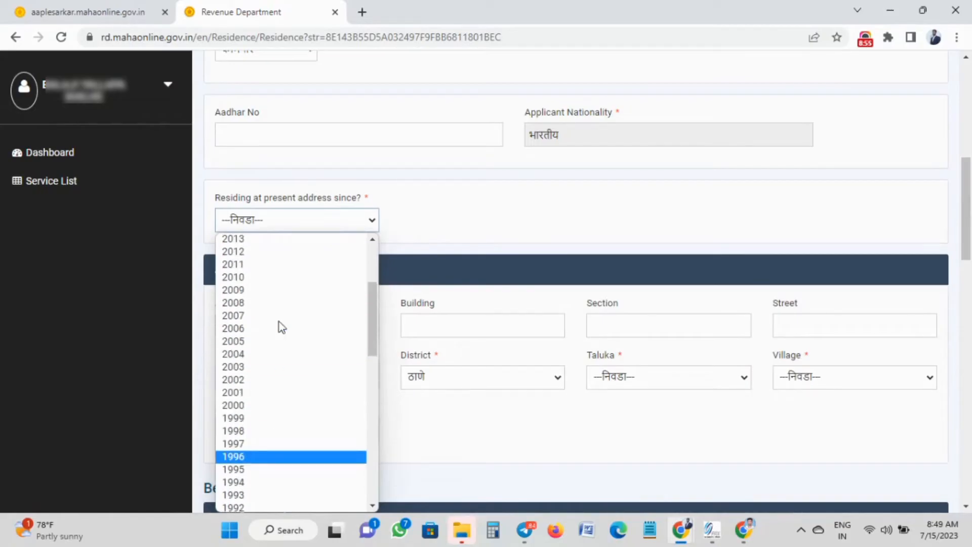
left_click(258, 381)
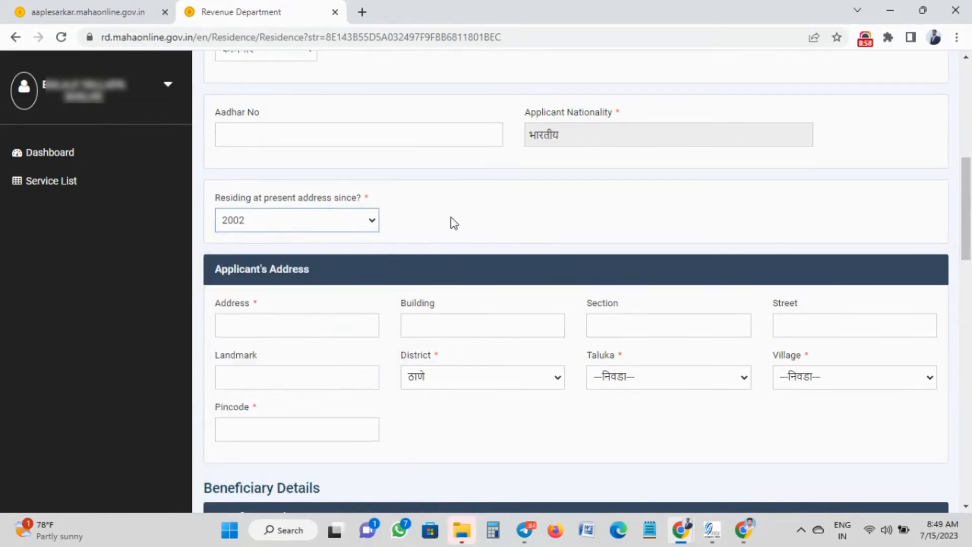
left_click(315, 329)
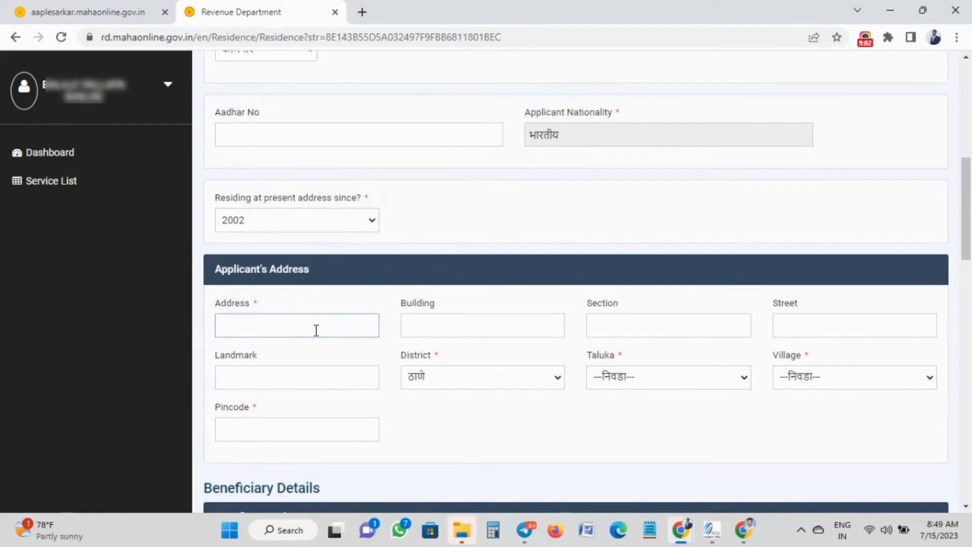
type("Kolshet")
key("Tab")
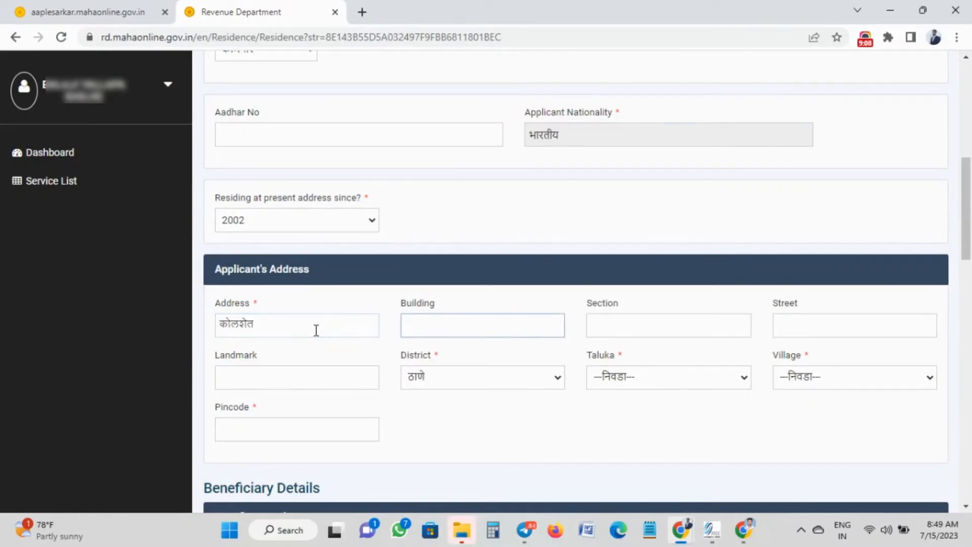
Choose taluka ठाणे and village कोलशेत, and enter pincode 400607.
left_click(675, 385)
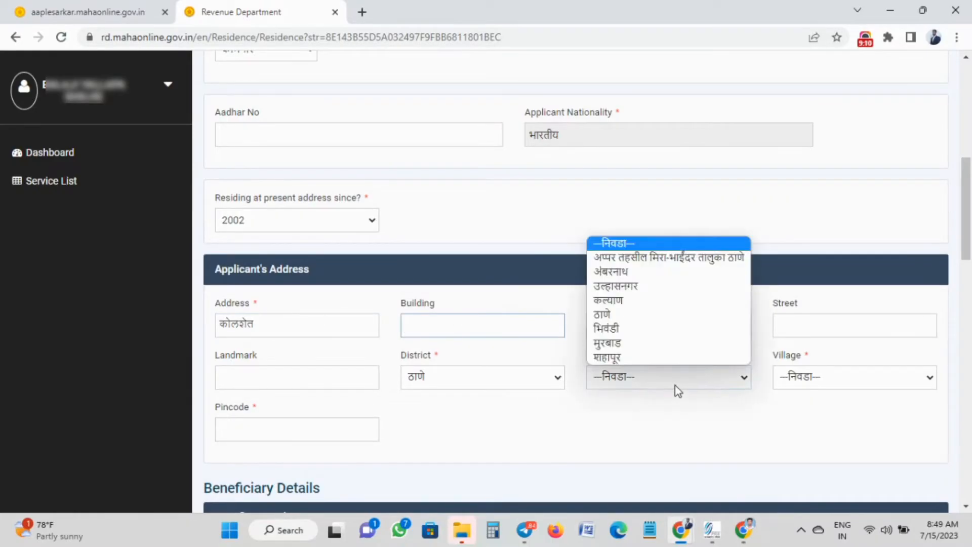
left_click(656, 321)
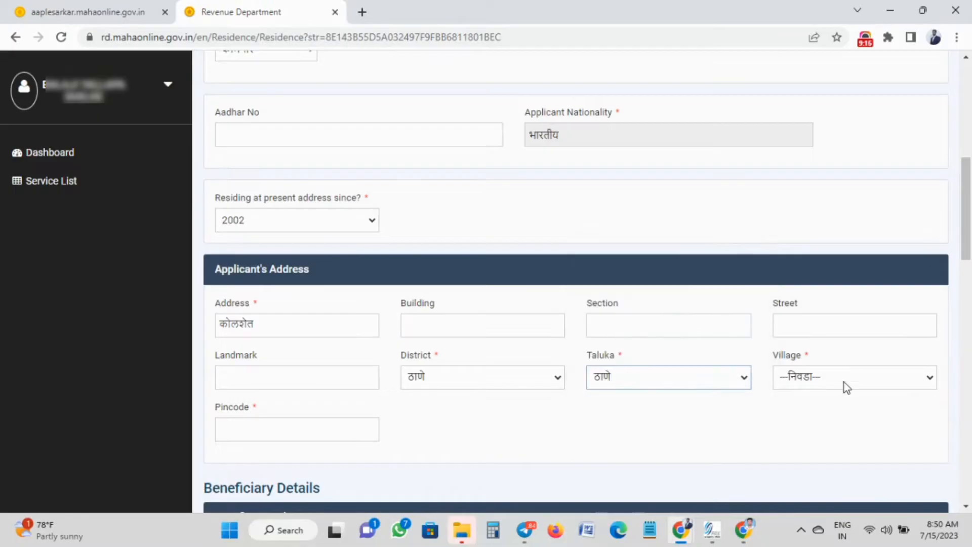
left_click(844, 387)
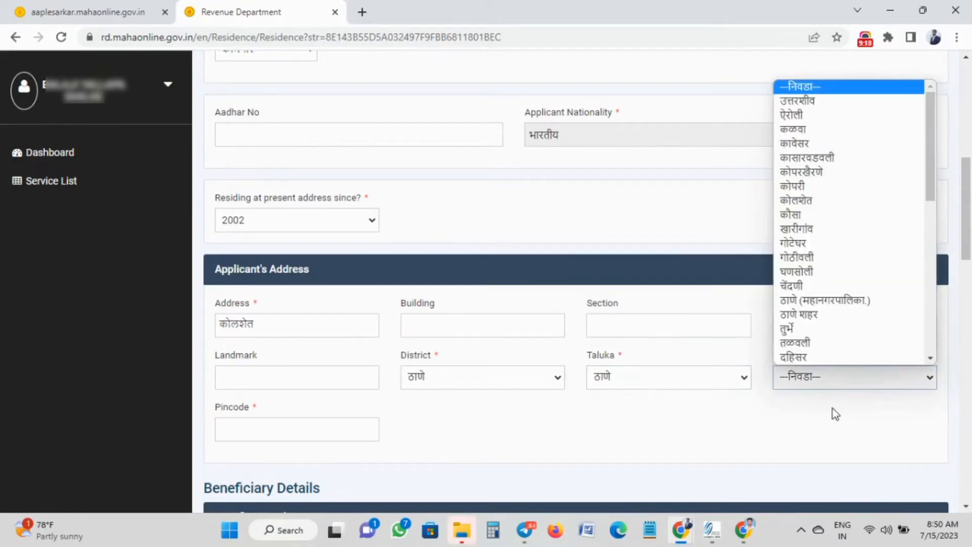
left_click(802, 375)
left_click(808, 375)
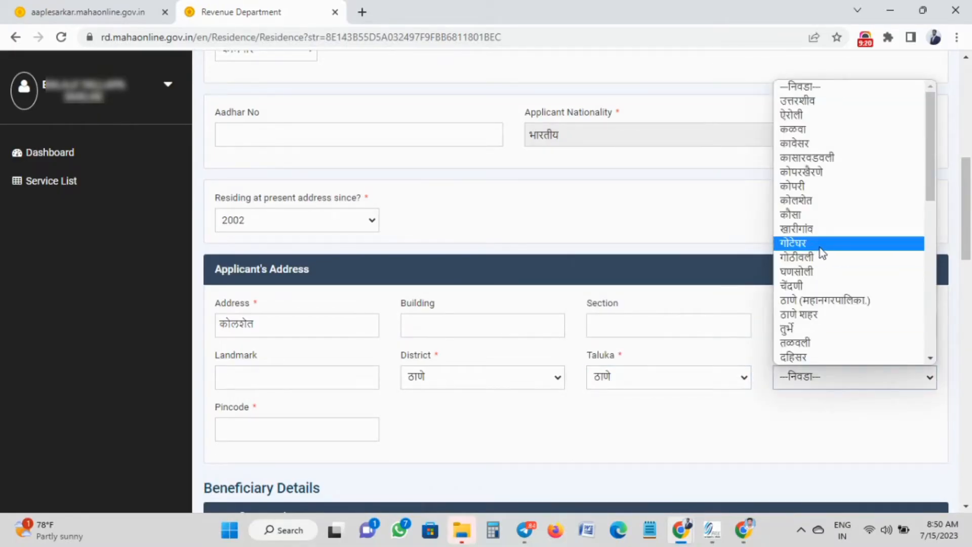
left_click(814, 205)
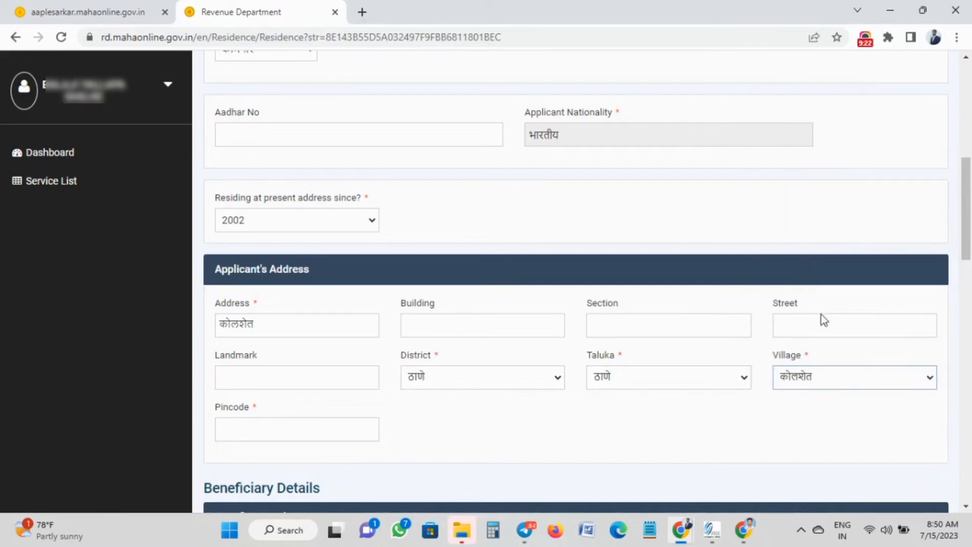
left_click(304, 431)
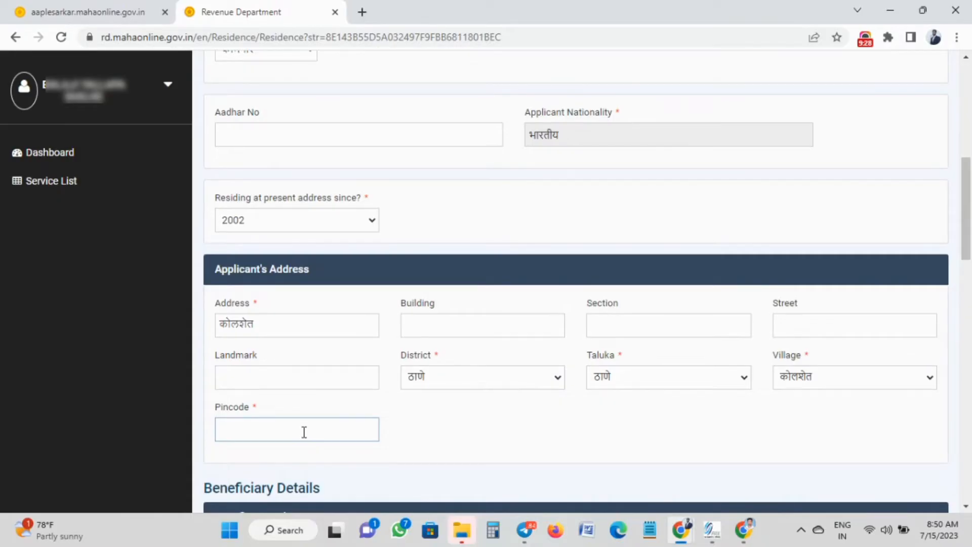
type("400607")
left_click(495, 435)
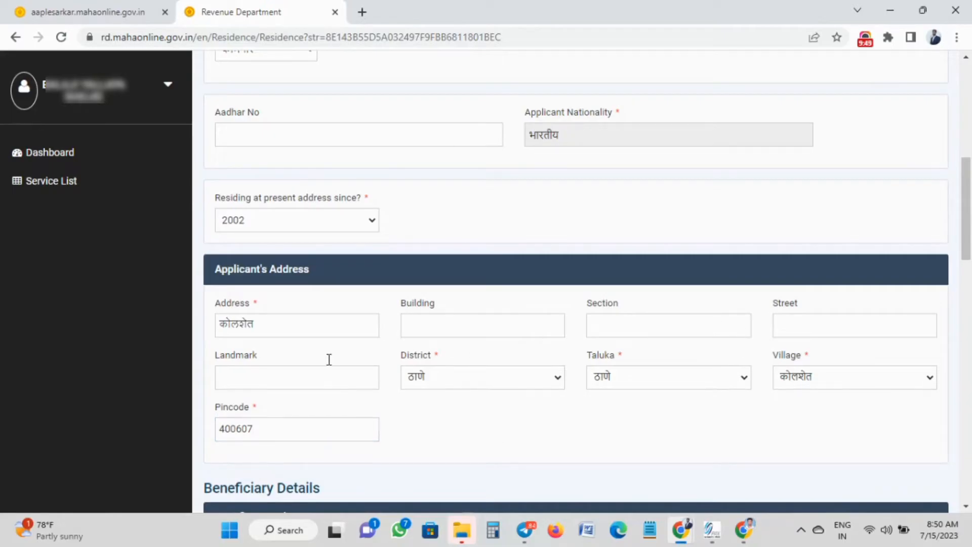
scroll(413, 336, "down", 8)
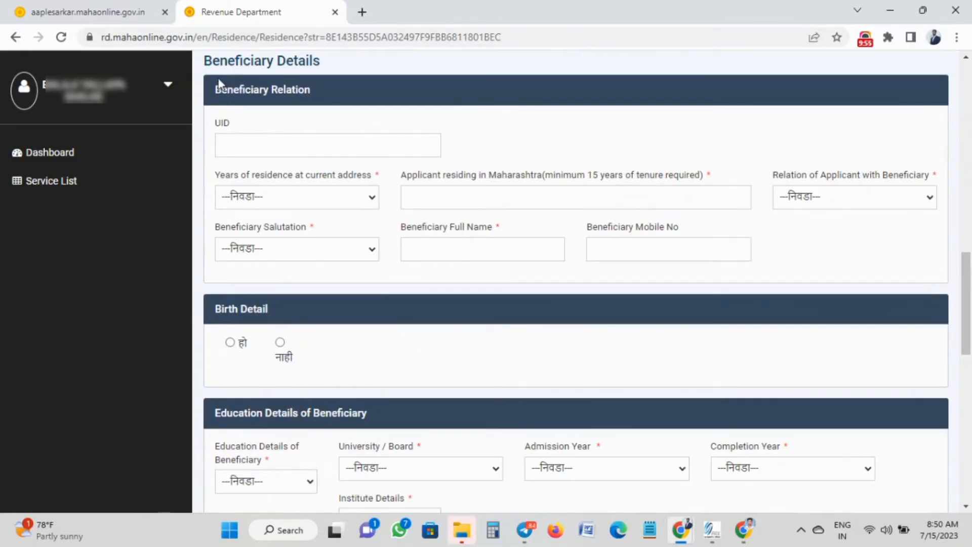
Choose 2002 for years of residence at the current address.
scroll(323, 65, "up", 1)
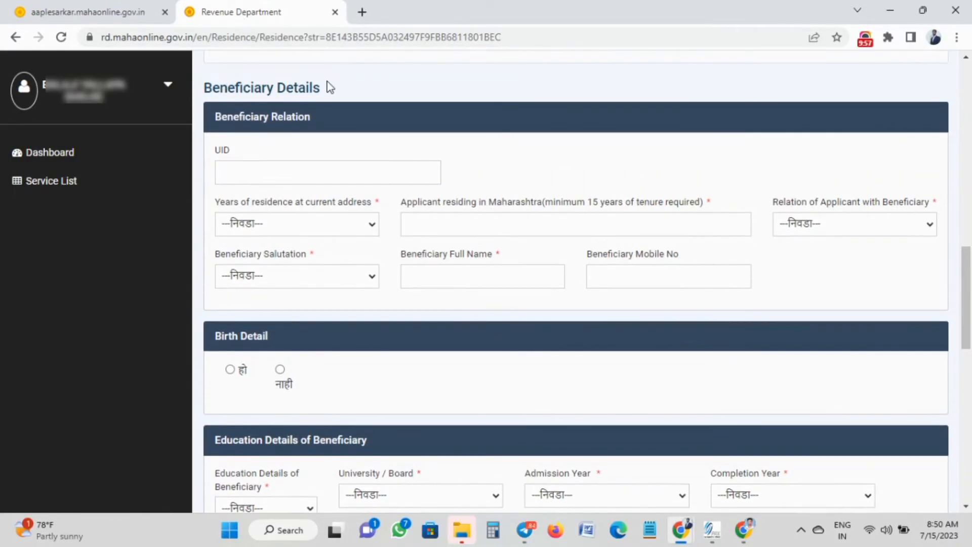
left_click_drag(202, 85, 330, 97)
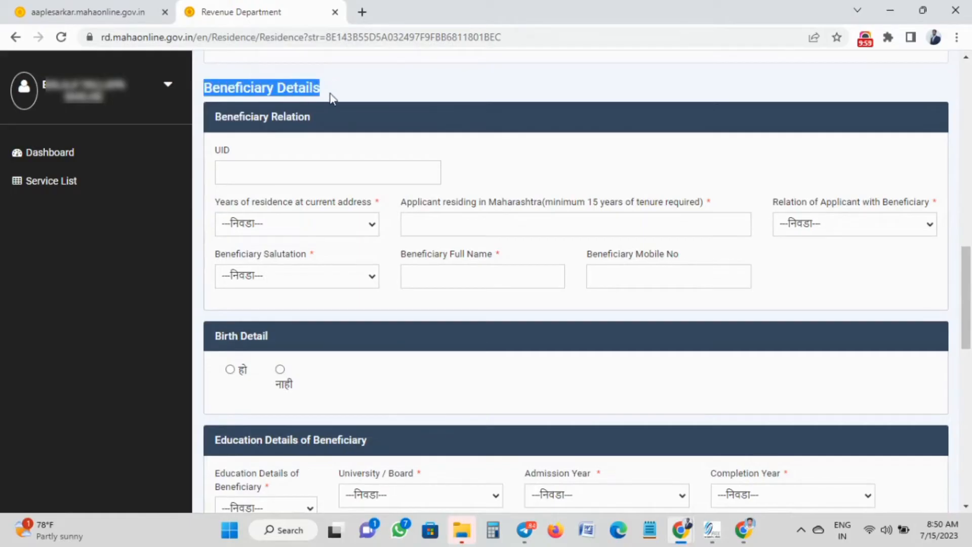
left_click(330, 96)
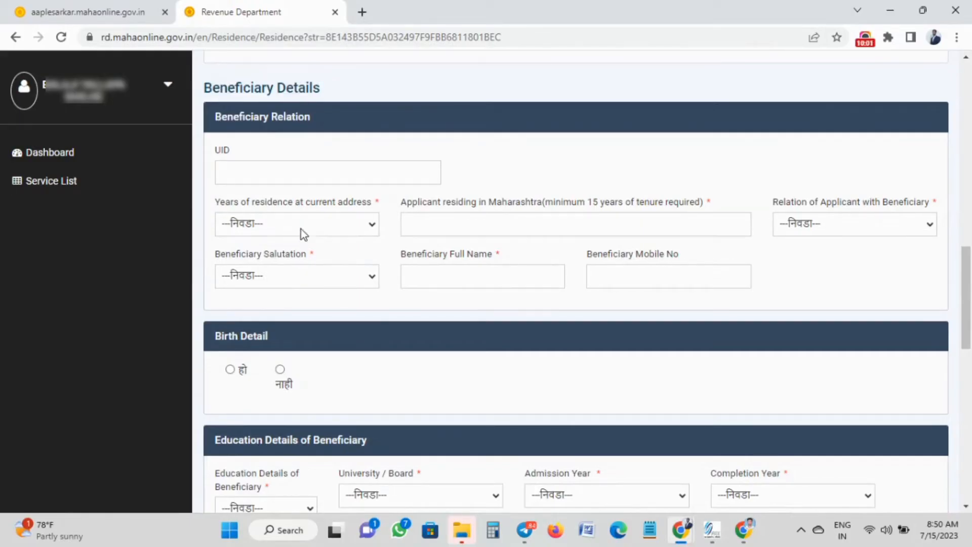
left_click(271, 226)
scroll(253, 383, "down", 8)
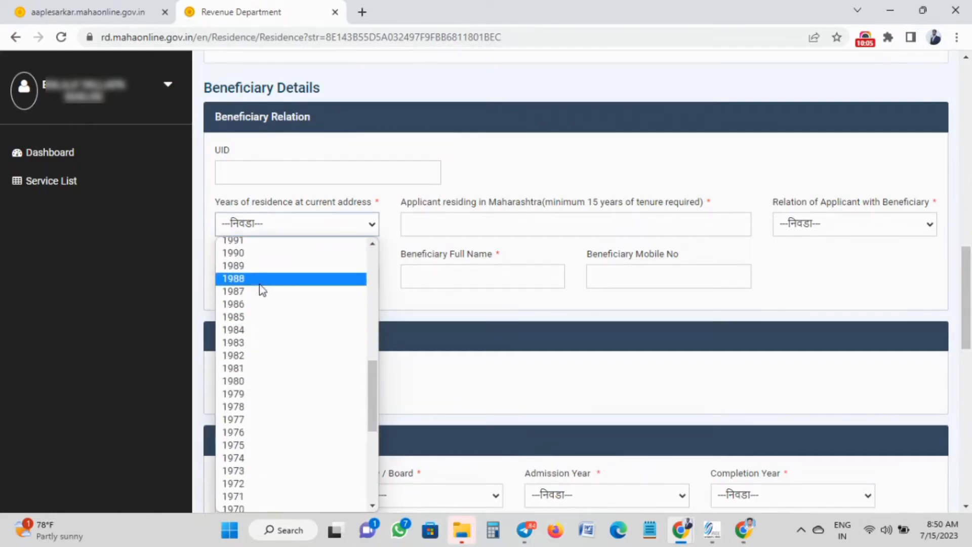
scroll(258, 283, "up", 3)
left_click(250, 242)
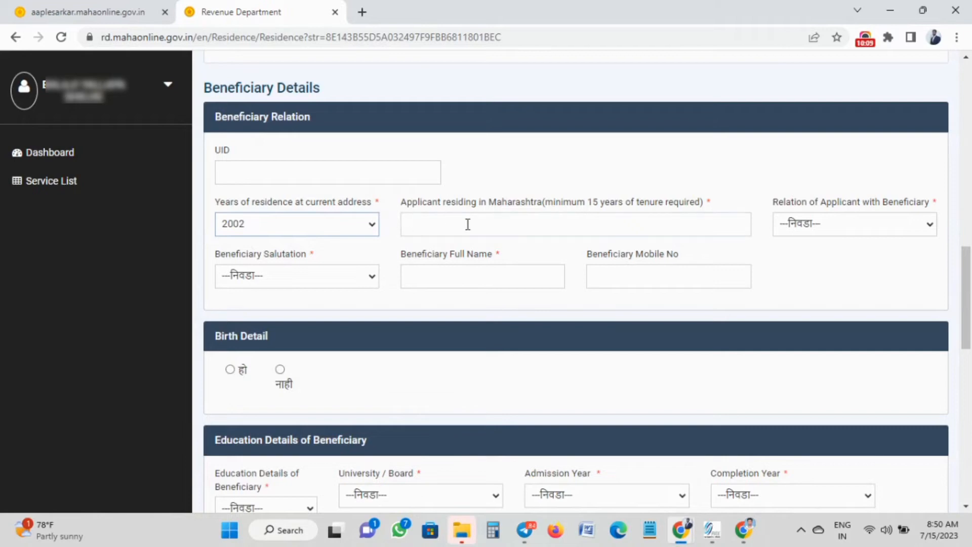
Enter 21 as the years the applicant has resided in Maharashtra.
left_click(424, 221)
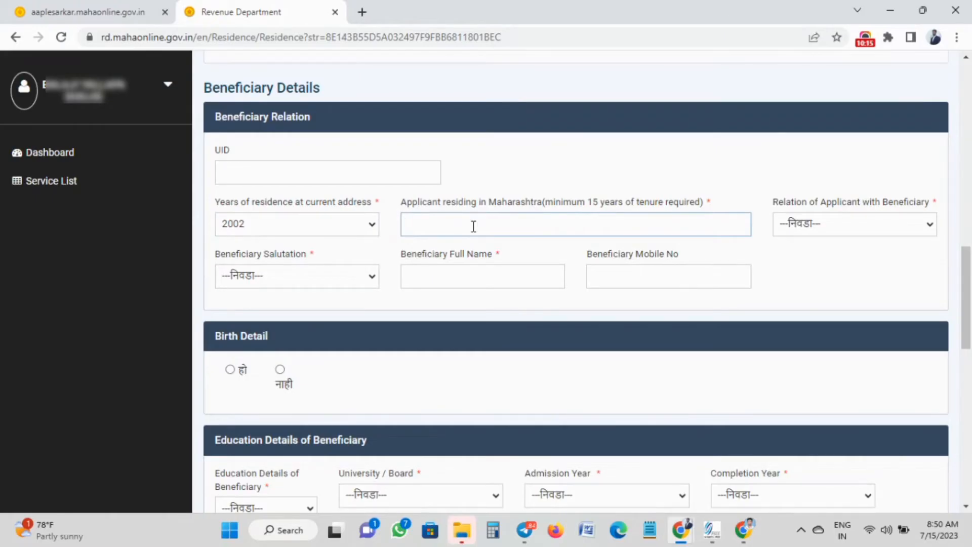
type("21")
left_click_drag(547, 202, 701, 208)
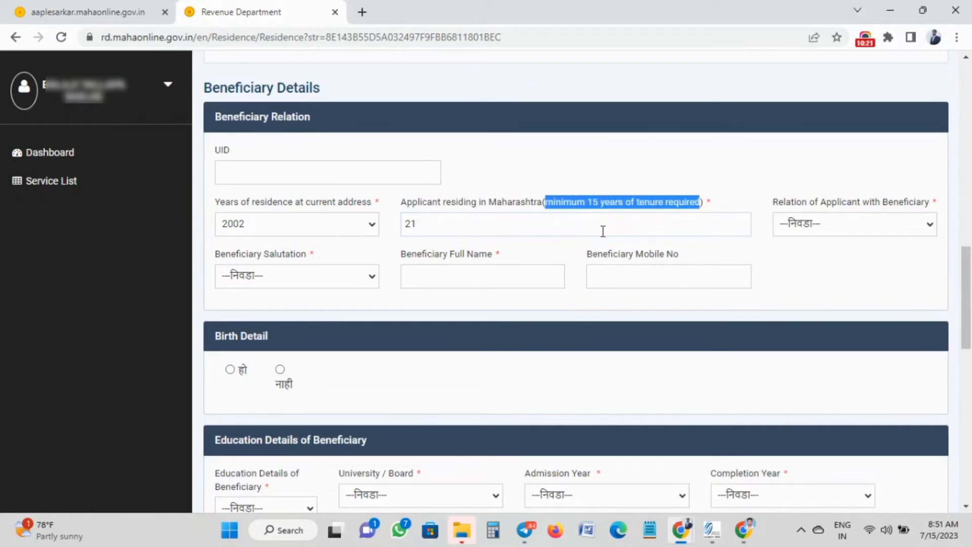
left_click(582, 223)
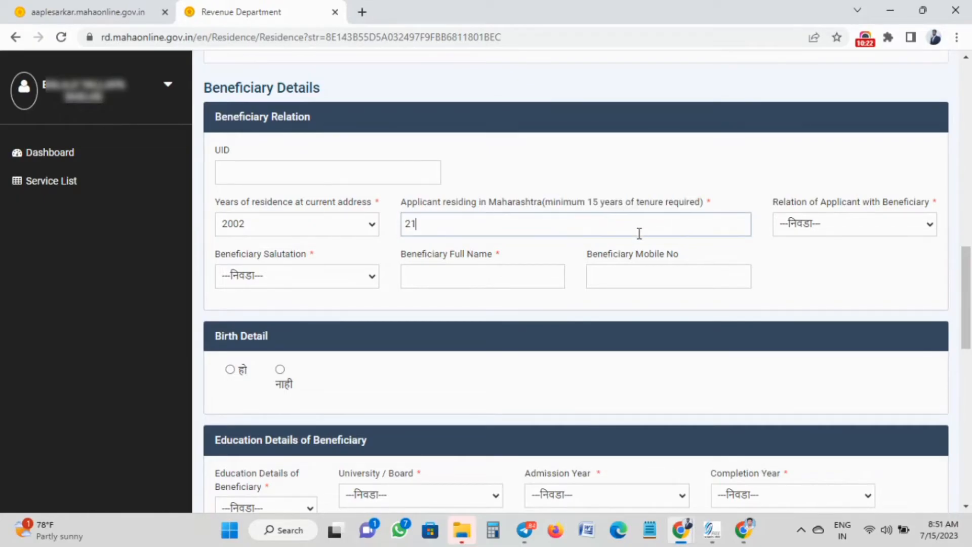
Set the applicant's relation with the beneficiary to स्वतः.
left_click(811, 230)
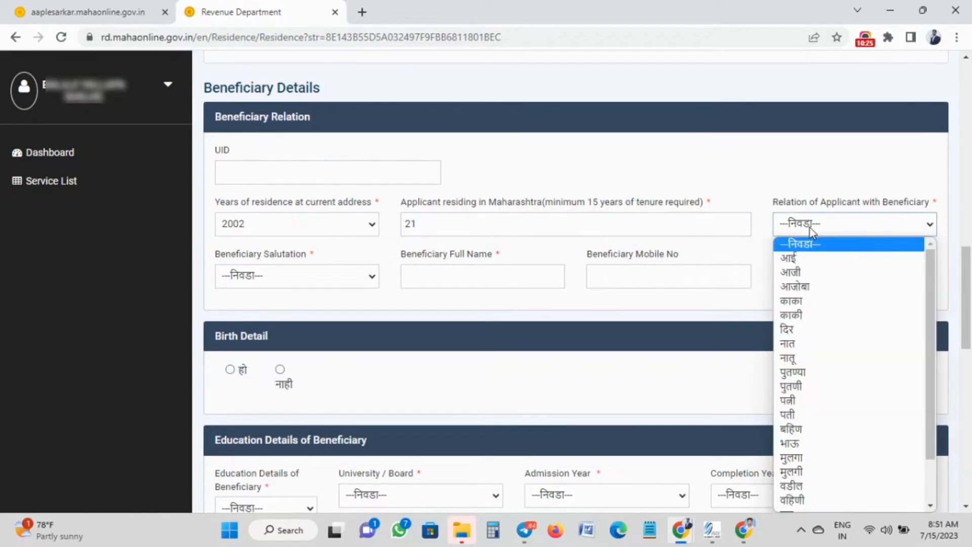
scroll(818, 318, "down", 2)
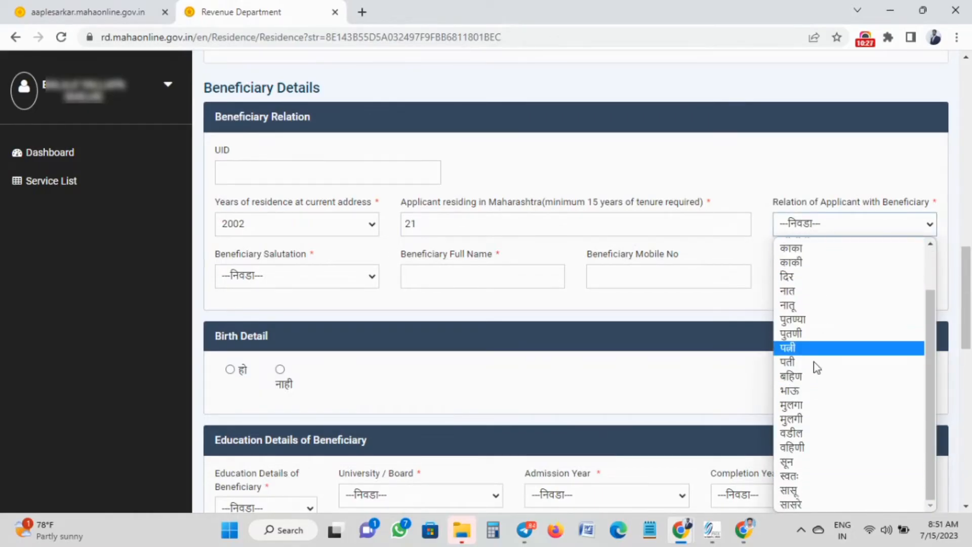
left_click(824, 474)
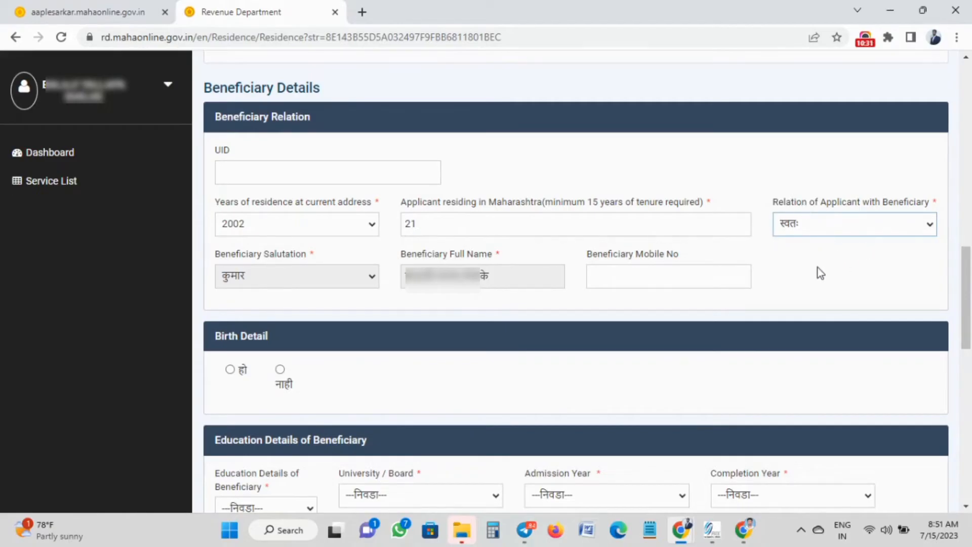
left_click(820, 273)
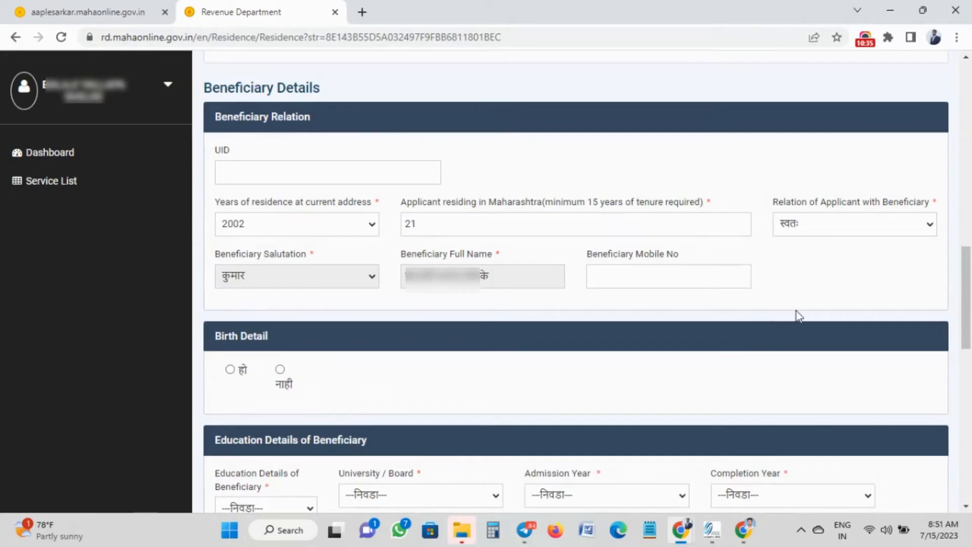
Answer हो to the Birth Detail question.
scroll(526, 265, "down", 5)
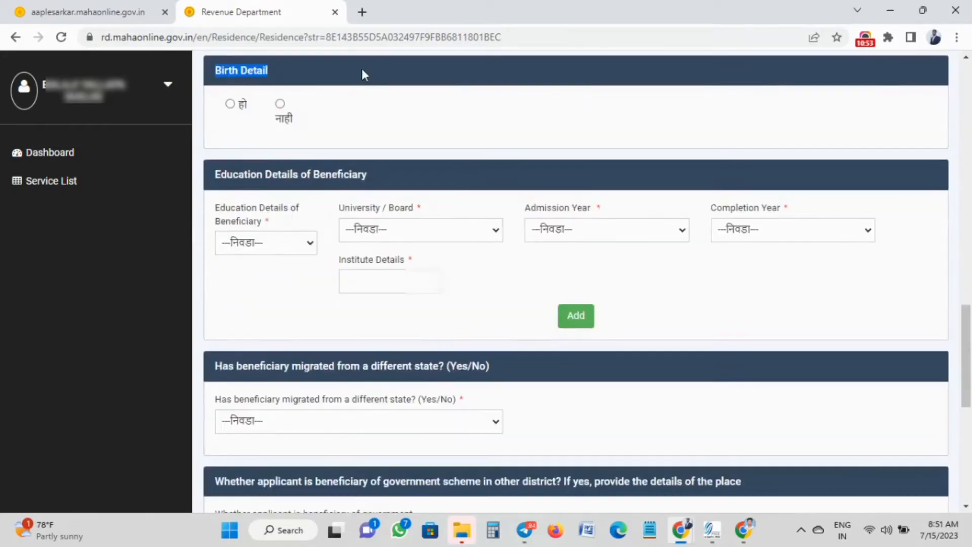
left_click_drag(238, 74, 279, 78)
left_click(292, 84)
left_click(230, 104)
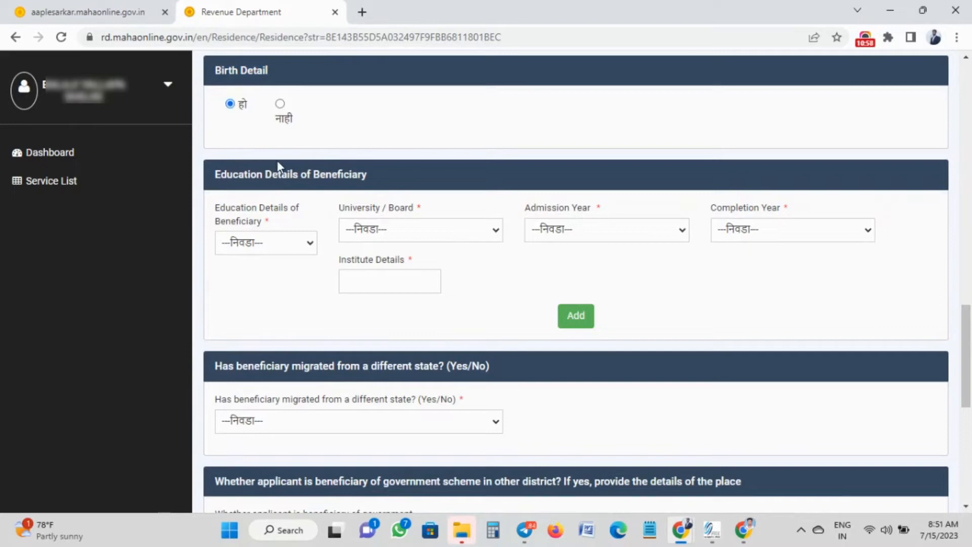
Bring up the beneficiary's education level choices under Education Details.
scroll(305, 221, "down", 1)
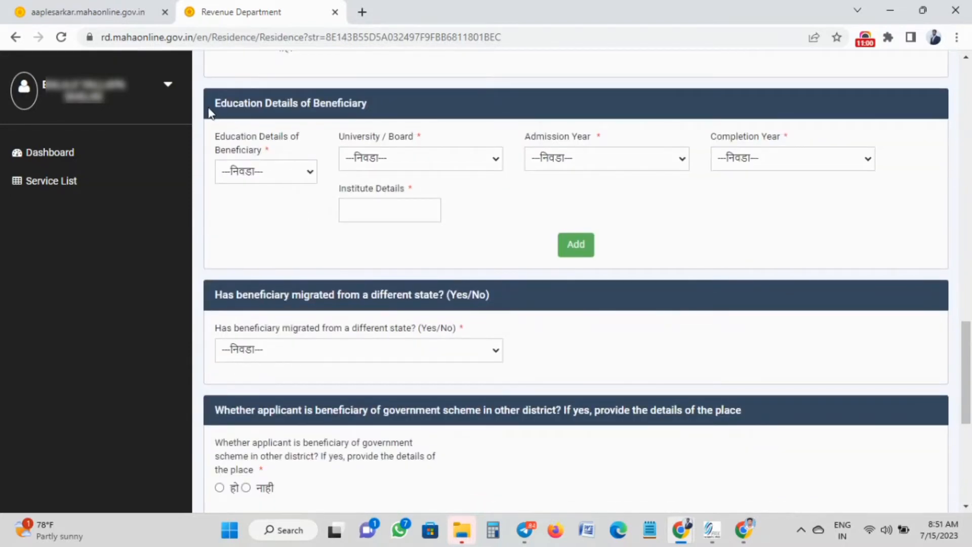
left_click_drag(207, 103, 373, 119)
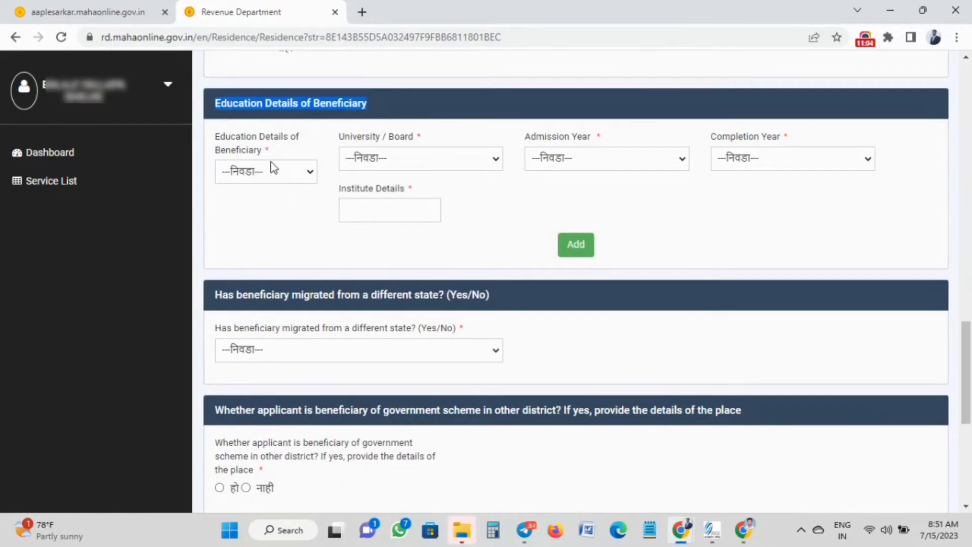
left_click(273, 171)
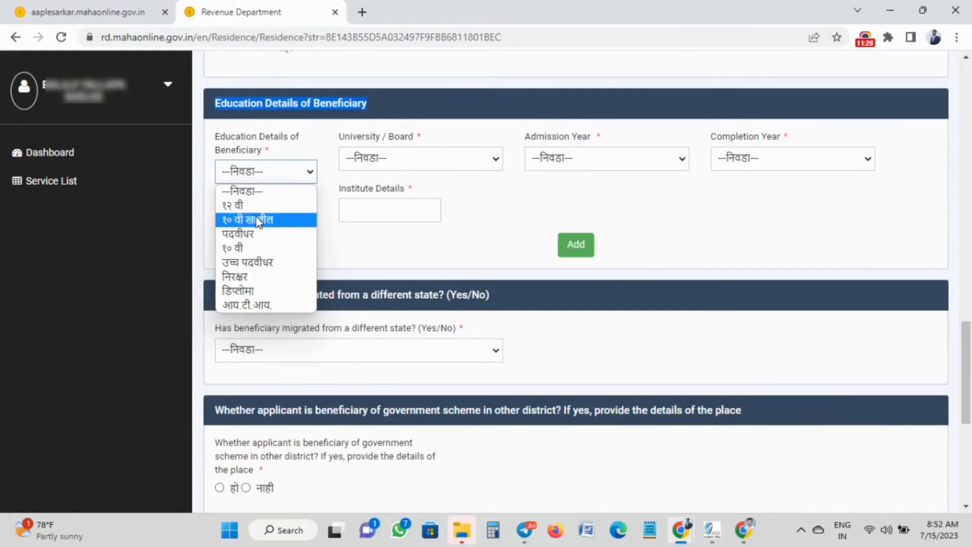
Choose education १० वी खालील, Maharashtra state board, admission 2017 and completion 2022.
left_click(253, 219)
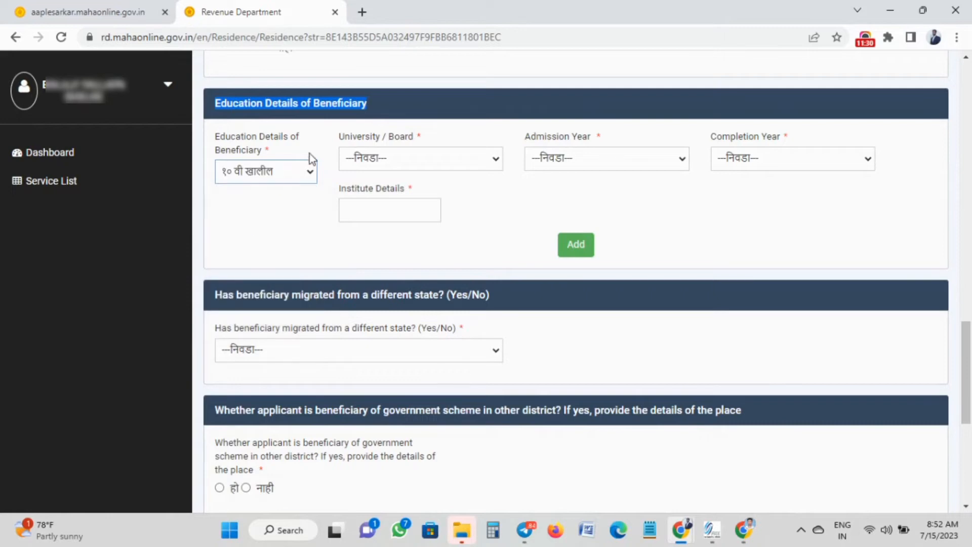
left_click(397, 160)
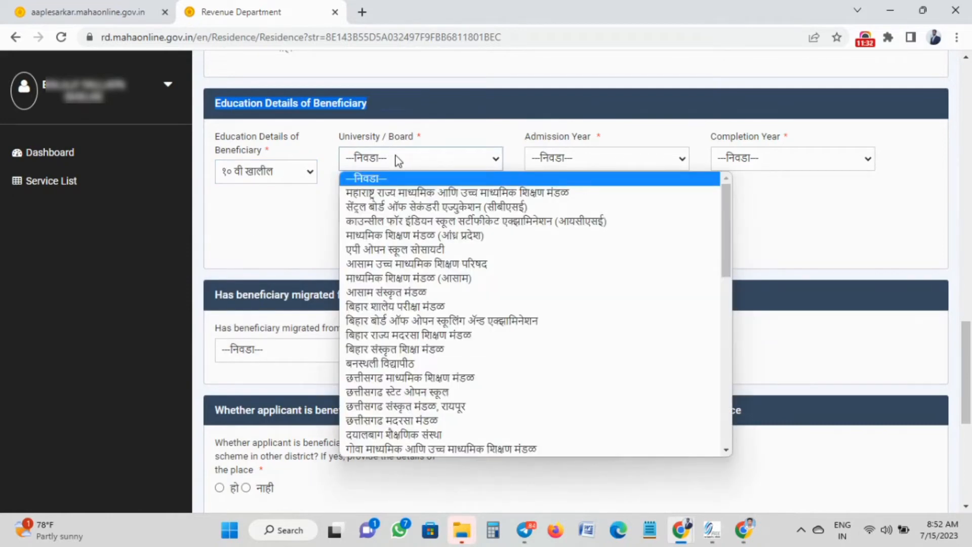
left_click(406, 194)
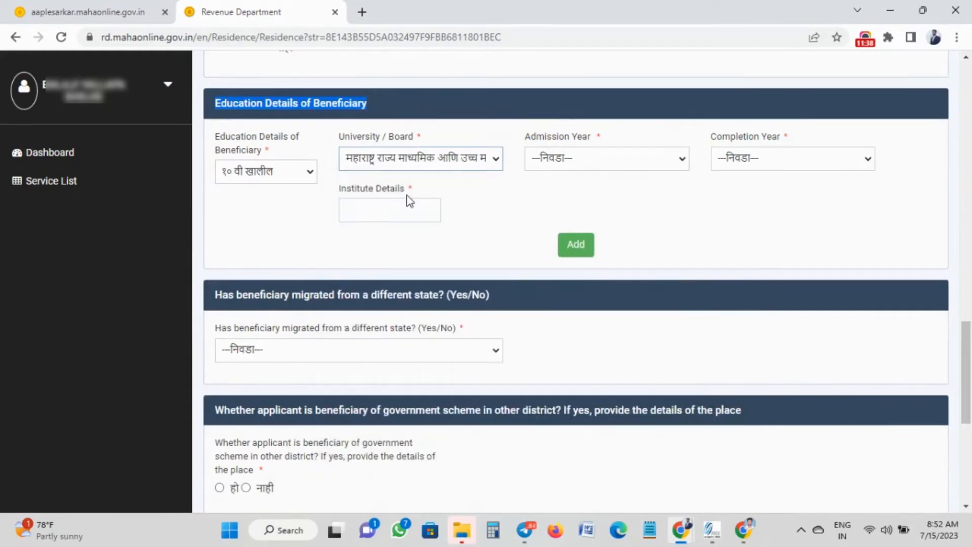
left_click(580, 163)
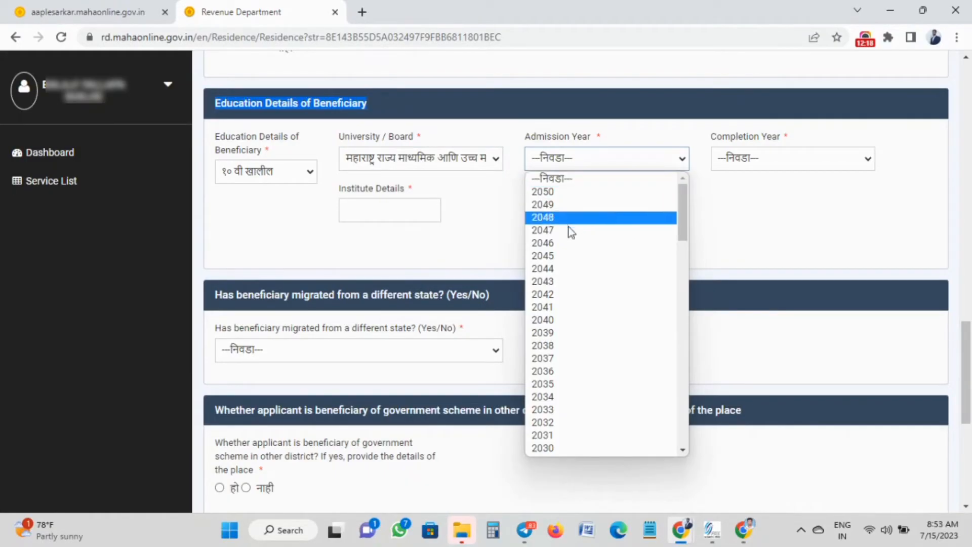
scroll(553, 256, "down", 1)
scroll(553, 255, "down", 8)
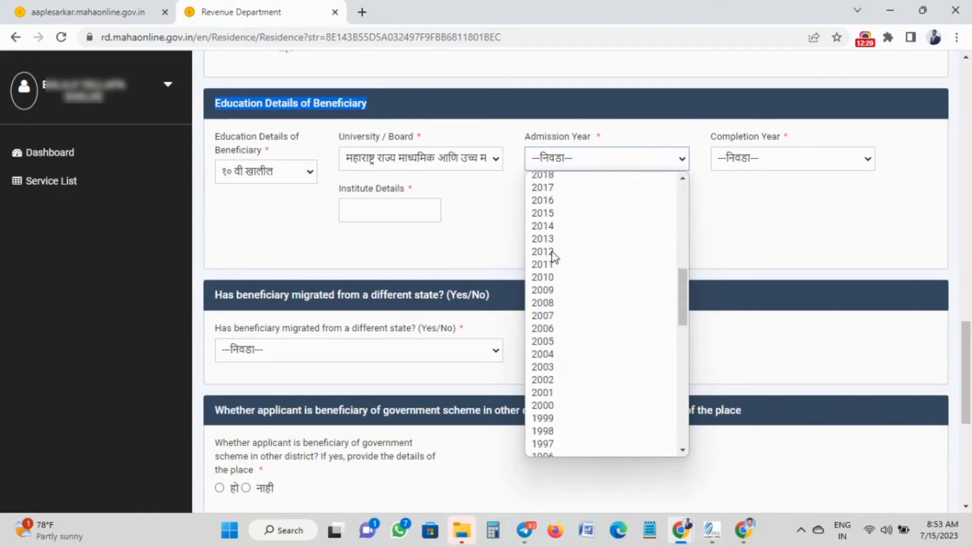
left_click(552, 195)
left_click(804, 166)
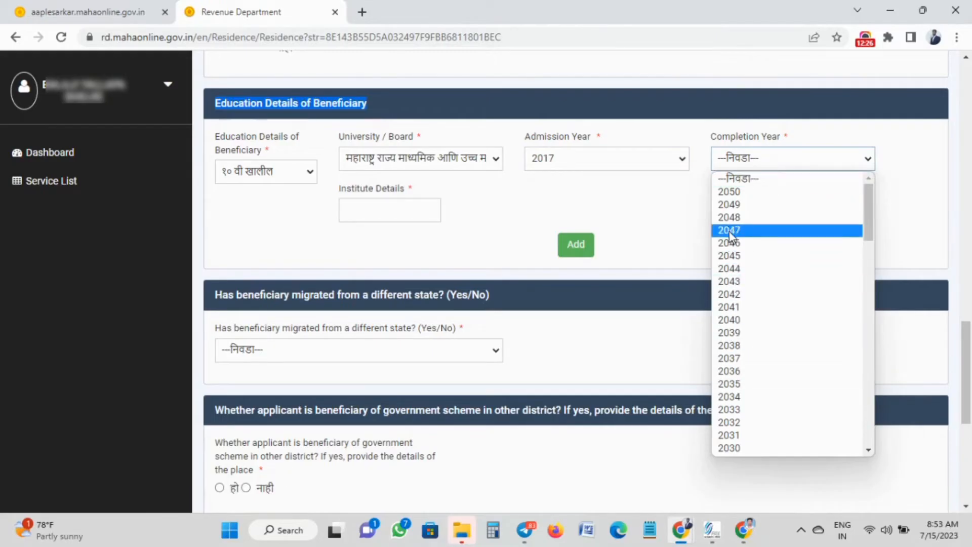
scroll(730, 228, "down", 5)
left_click(739, 267)
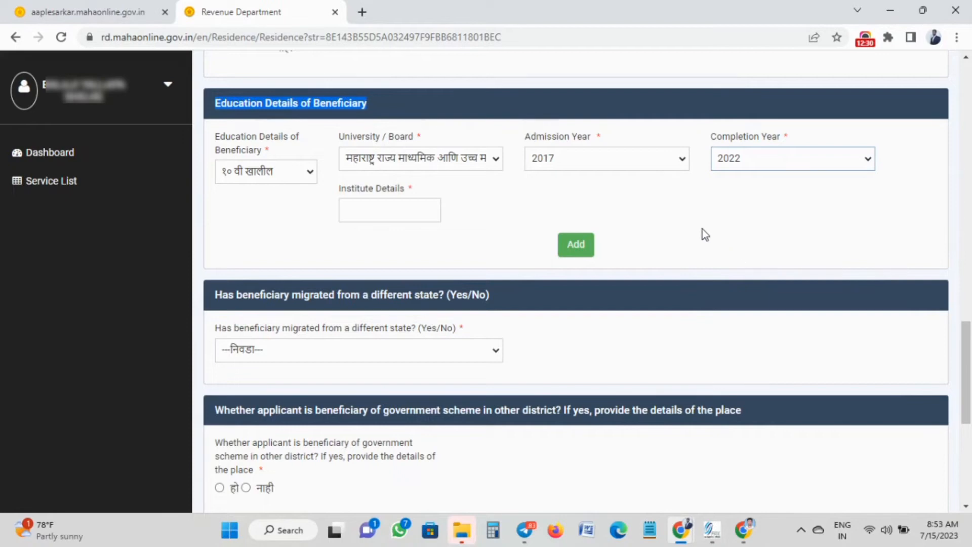
Enter institute 'Thane MahanagarPalika Thane' and add the education entry.
left_click(384, 211)
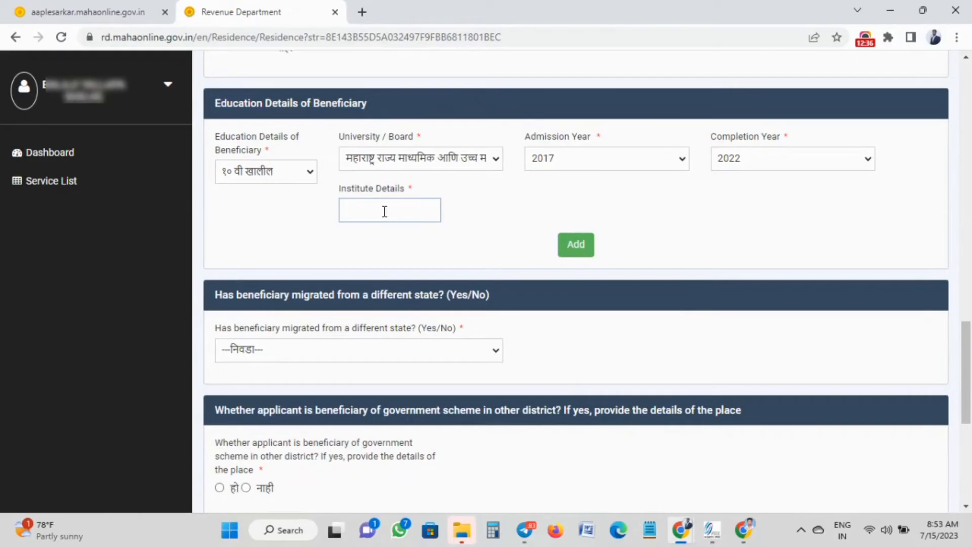
type("Thane MahanagarPalika Thane")
left_click(576, 247)
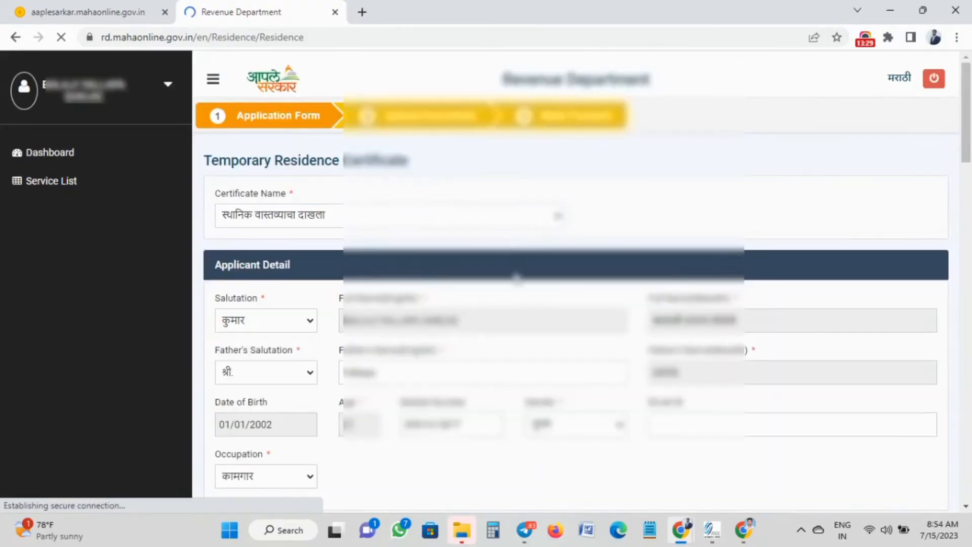
Check the education table entry, then dismiss the fill-in-information warning from a second Add.
scroll(516, 278, "down", 10)
scroll(515, 277, "down", 12)
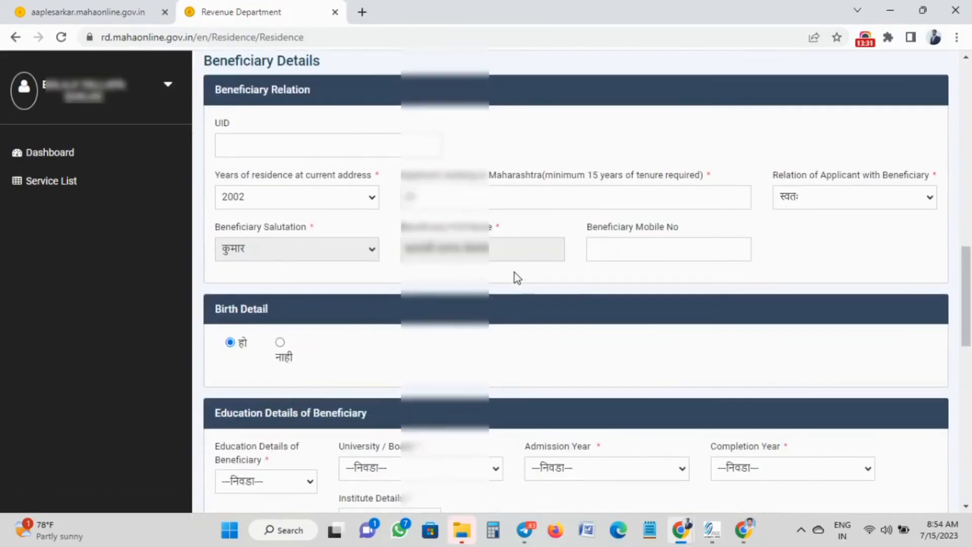
scroll(514, 272, "down", 3)
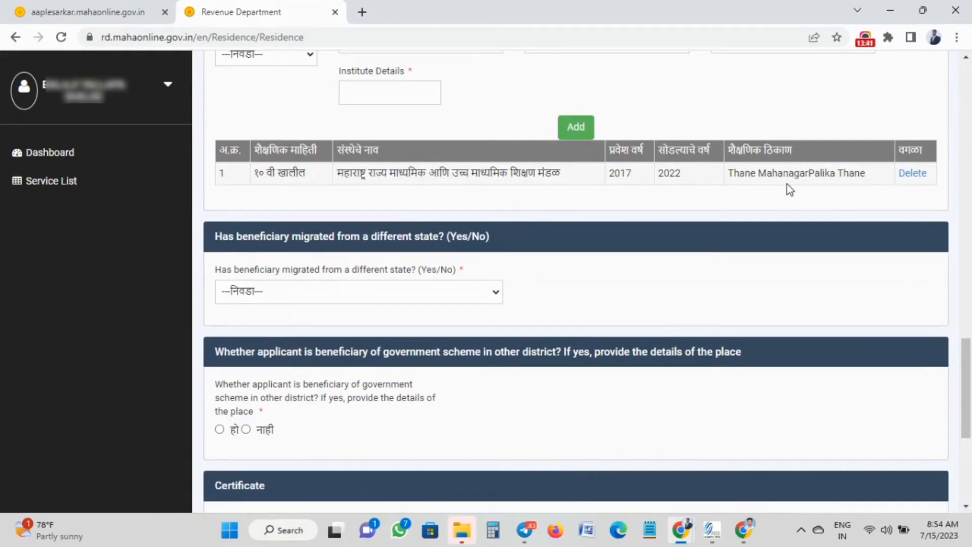
left_click(585, 131)
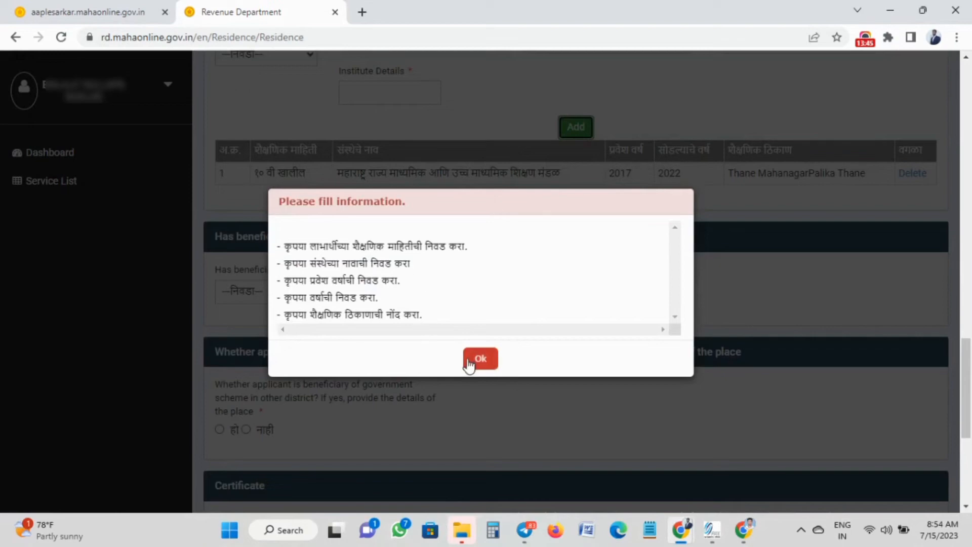
left_click(479, 359)
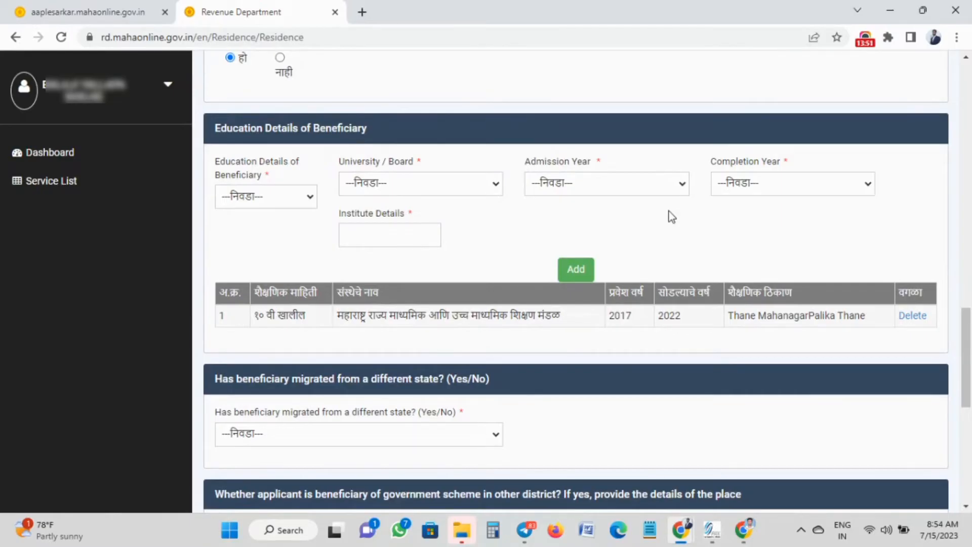
scroll(671, 216, "down", 6)
Answer नाही to both the migration question and the other-district scheme question.
scroll(671, 217, "up", 1)
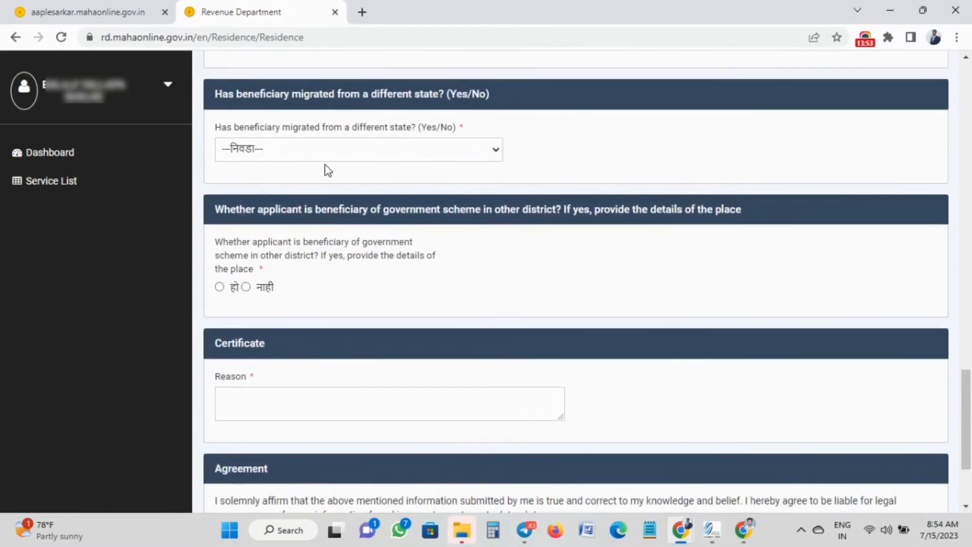
left_click(285, 157)
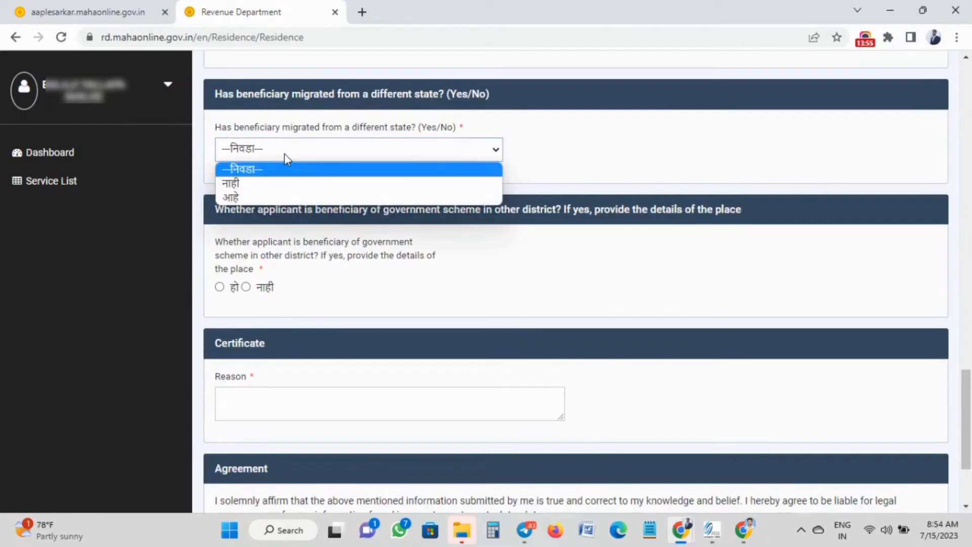
left_click(272, 189)
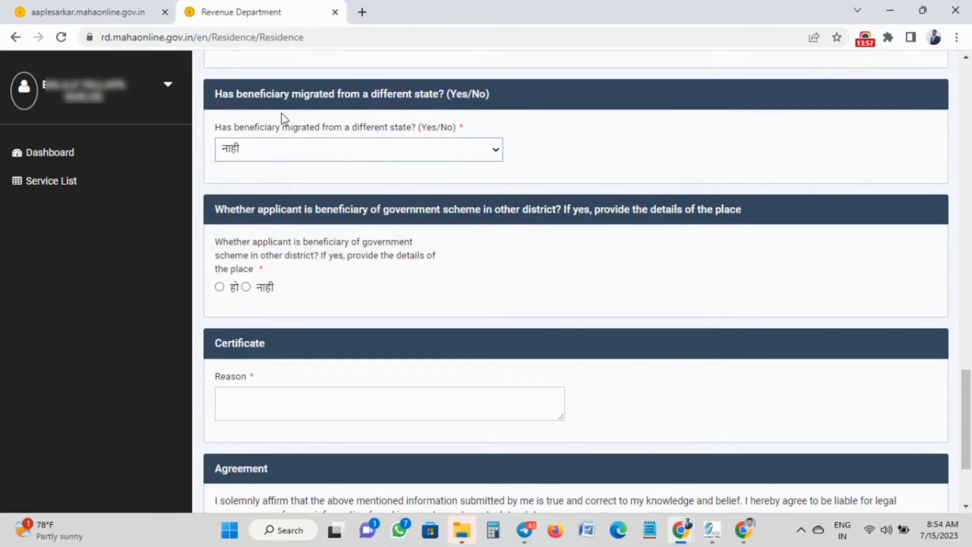
scroll(502, 127, "down", 1)
scroll(286, 151, "down", 1)
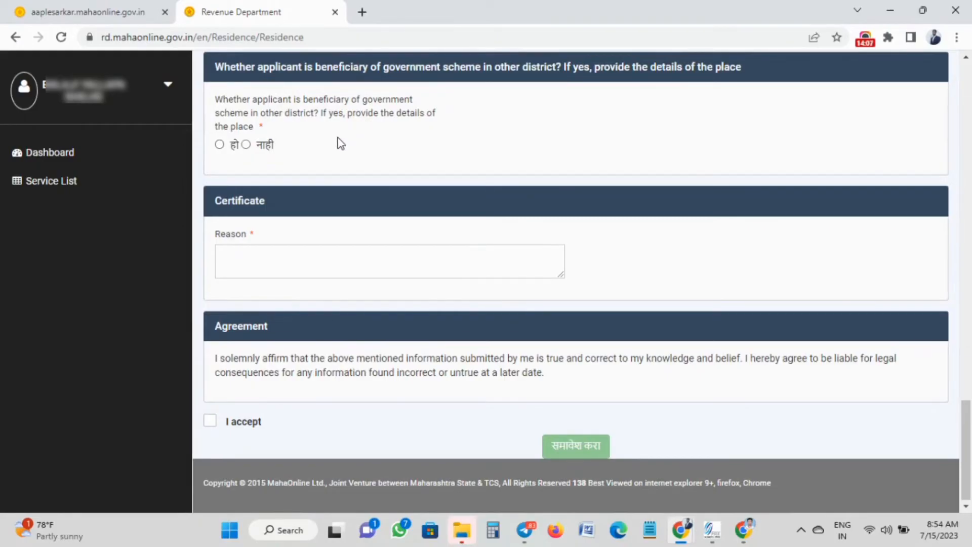
left_click(246, 145)
Tick I accept on the declaration and place the cursor in the Reason field.
left_click(255, 260)
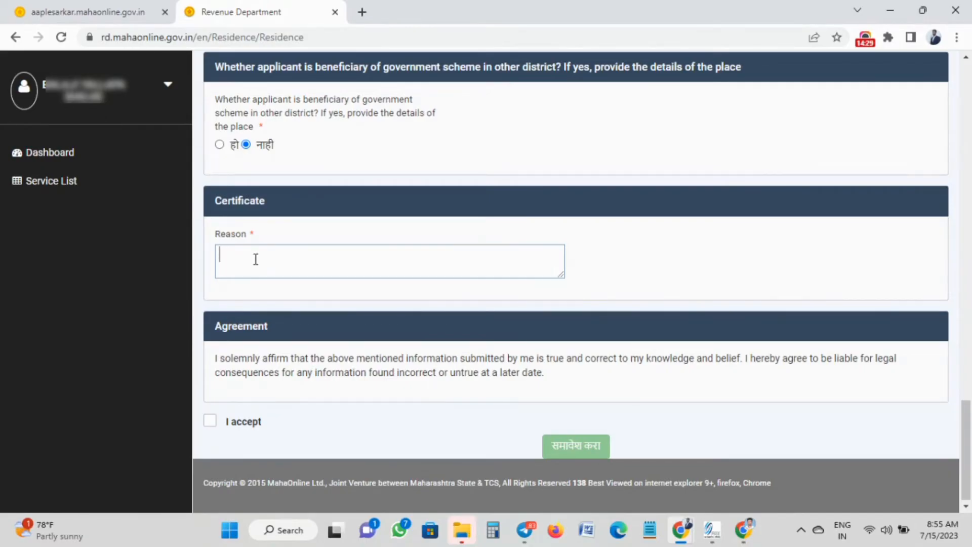
left_click(208, 423)
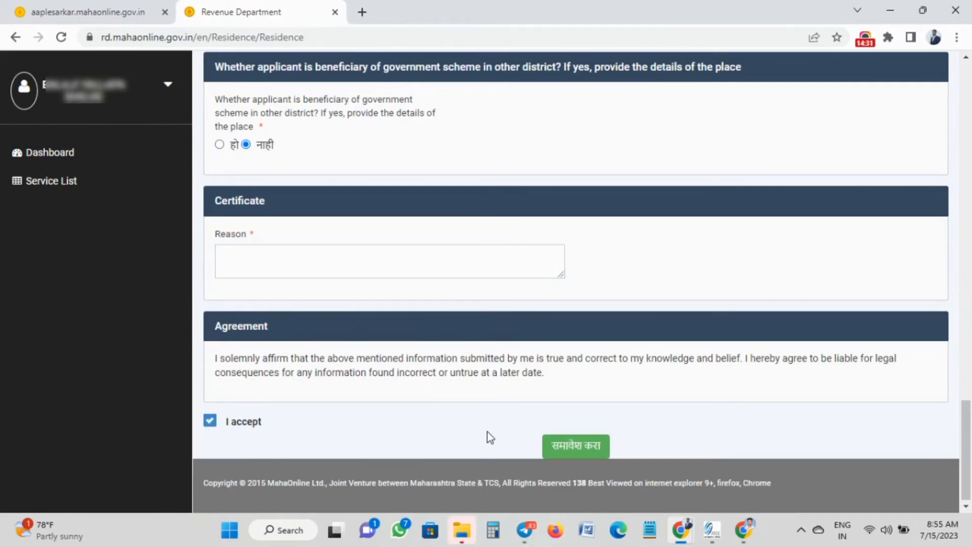
left_click(281, 262)
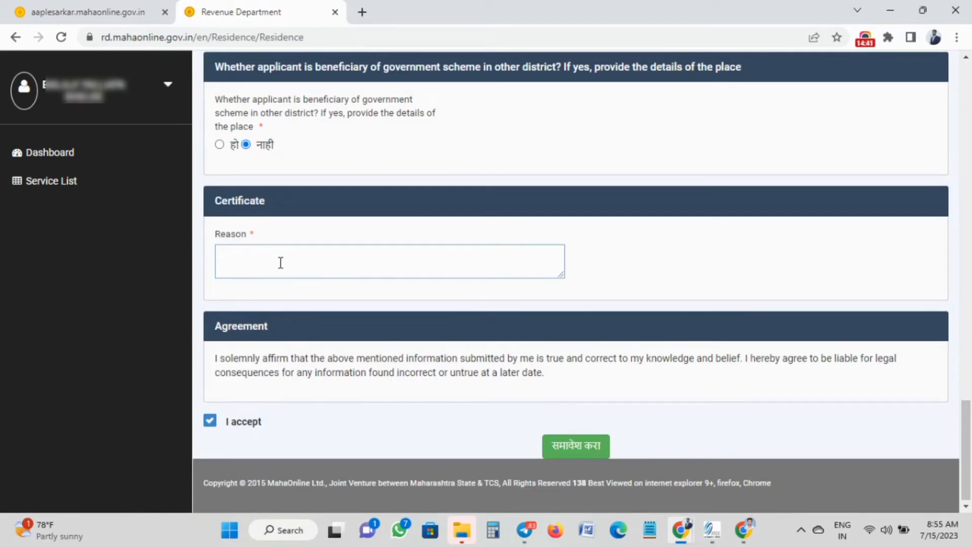
Enter 'बॅच परमिटसाठी' as the reason for the application.
type("batog")
key("BackSpace")
key("BackSpace")
type("ch parmit")
left_click(218, 255)
type("sathi")
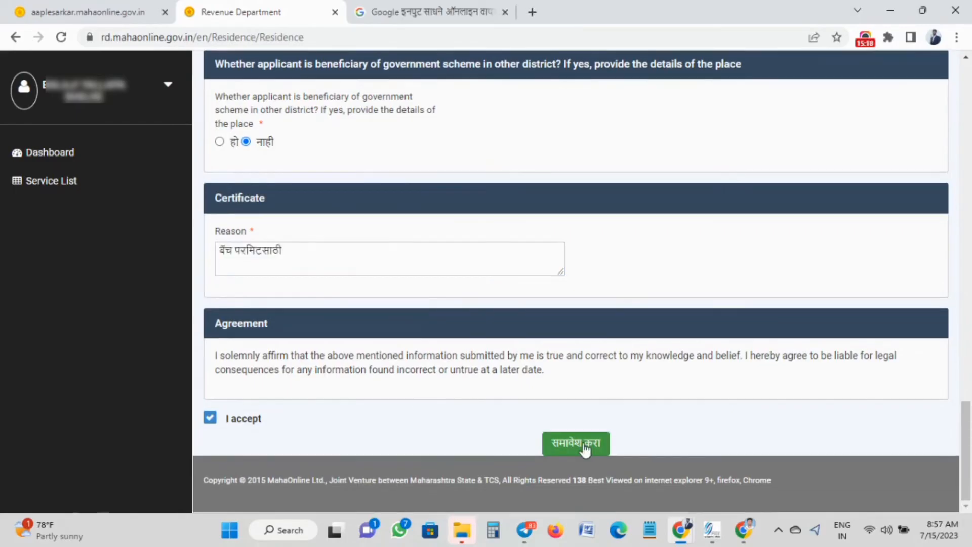
Submit the application, accepting the no-later-corrections warning, so it is saved.
left_click(585, 448)
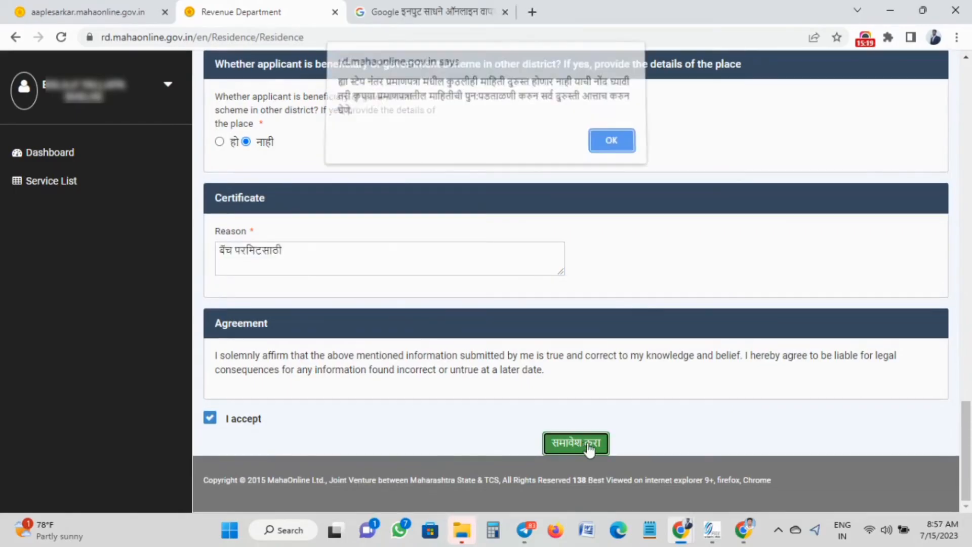
left_click(614, 146)
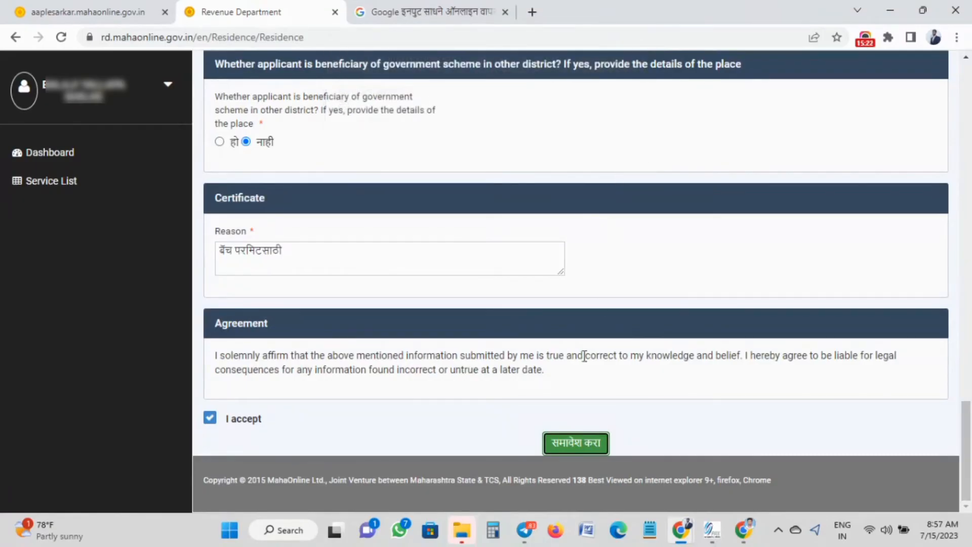
left_click(570, 442)
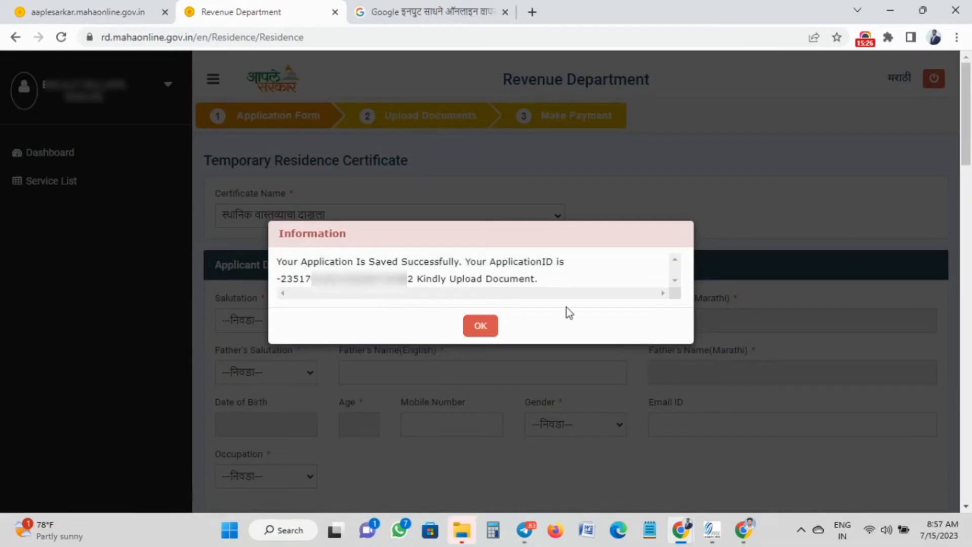
Acknowledge the save and move down the Attached Document page to the identity-proof section.
left_click(481, 326)
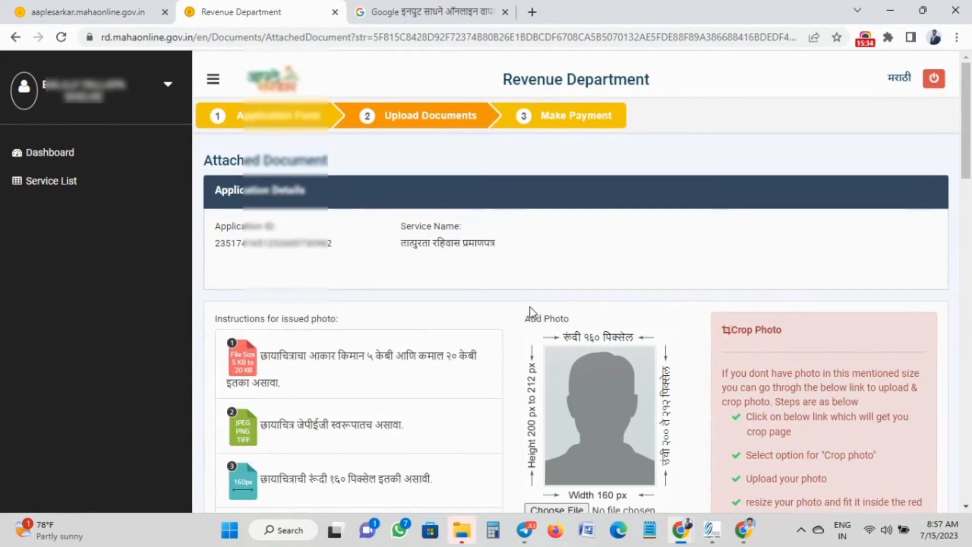
scroll(530, 311, "down", 1)
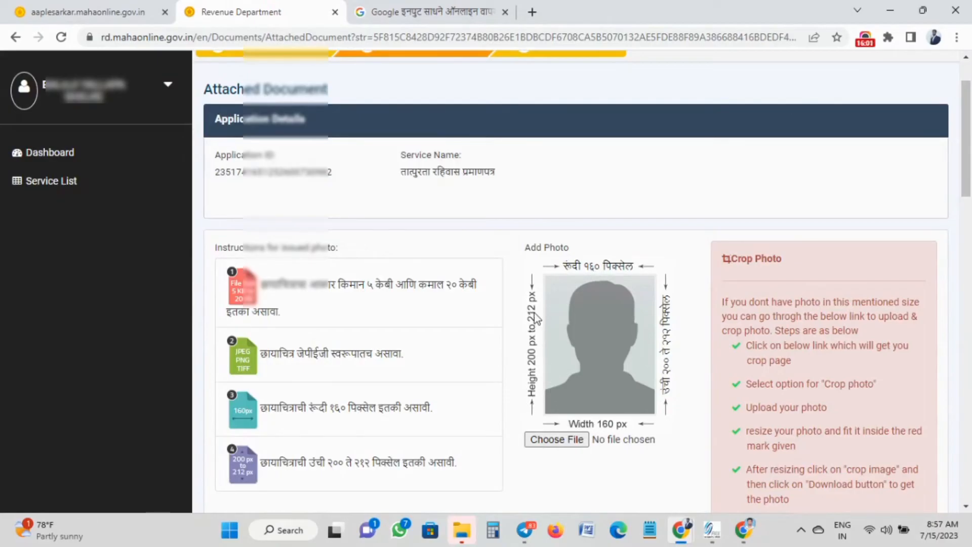
scroll(548, 437, "down", 4)
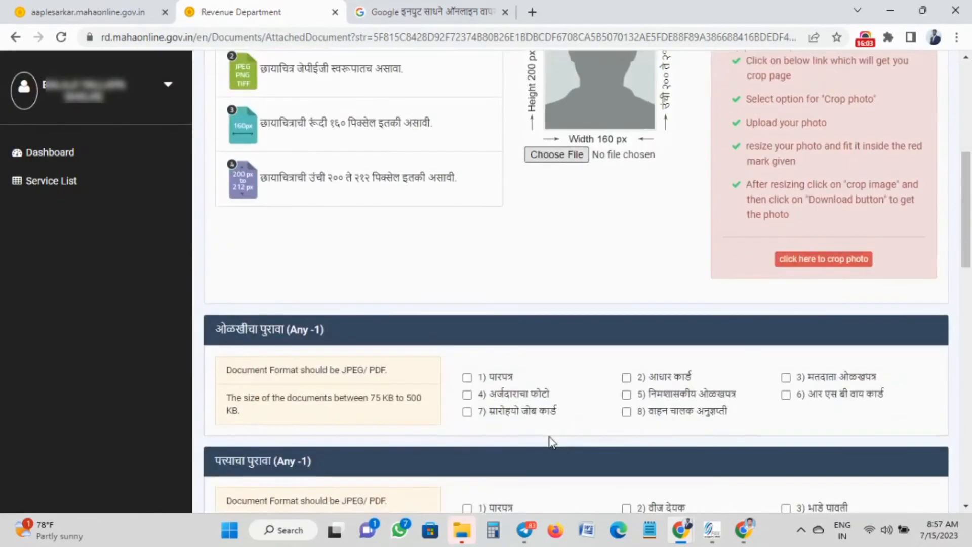
scroll(550, 442, "down", 2)
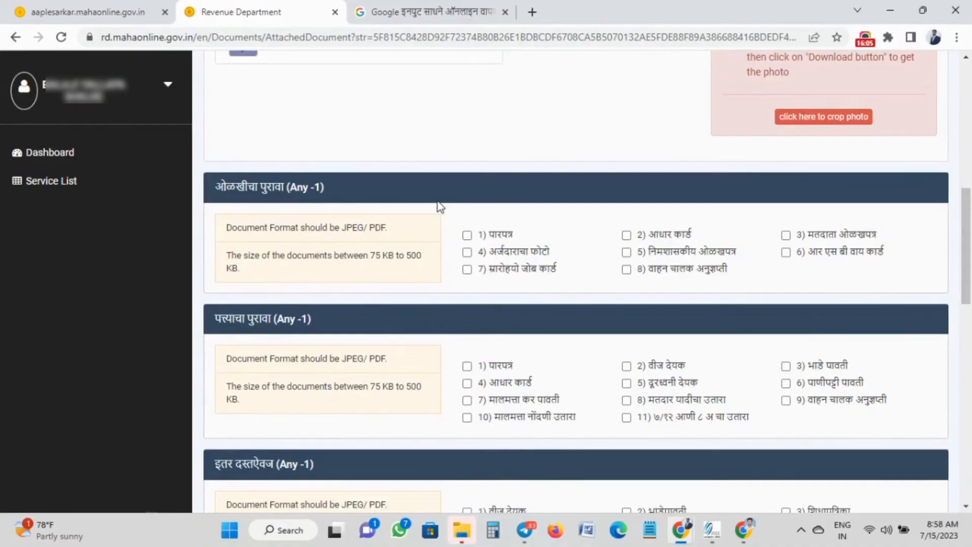
scroll(657, 264, "down", 1)
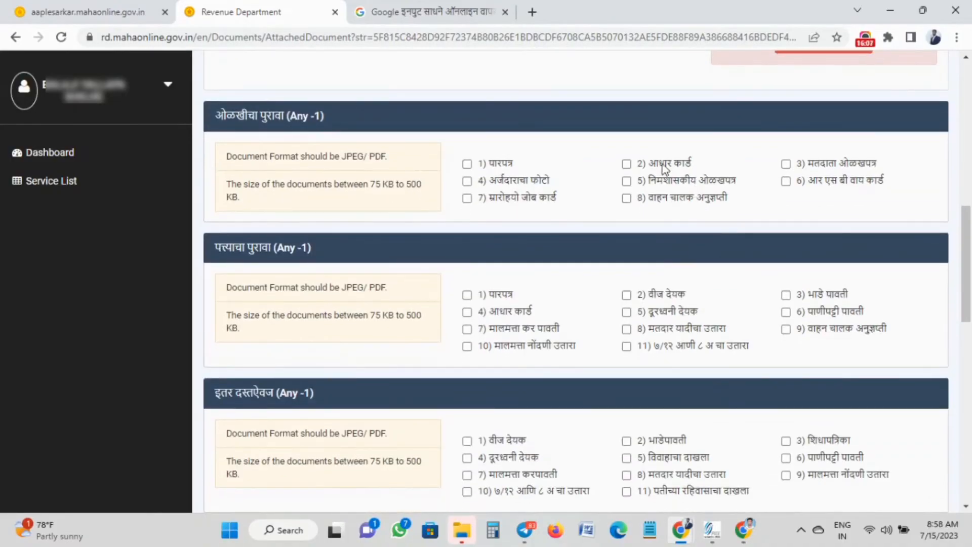
Tick आधार कार्ड as identity proof and set it to Upload File.
left_click(626, 164)
left_click(657, 185)
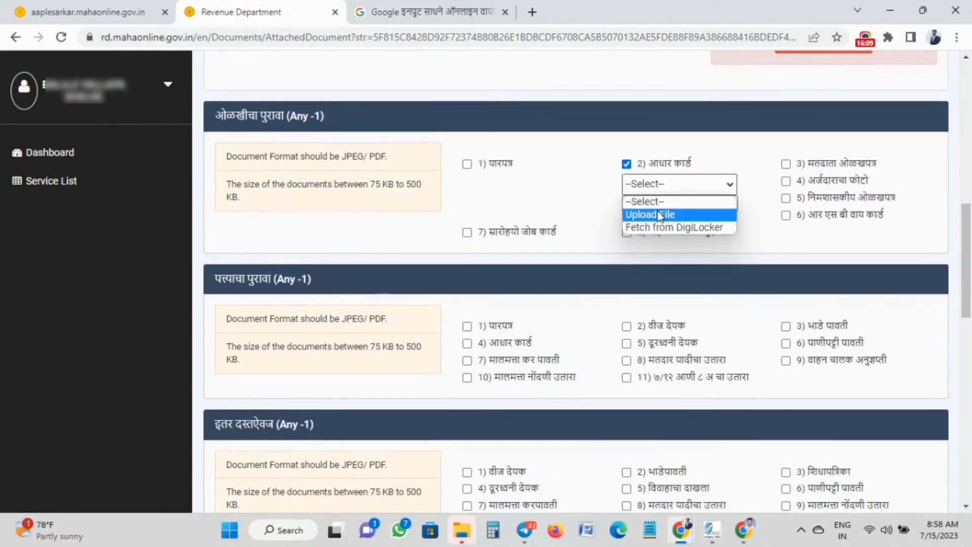
left_click(650, 215)
left_click(676, 221)
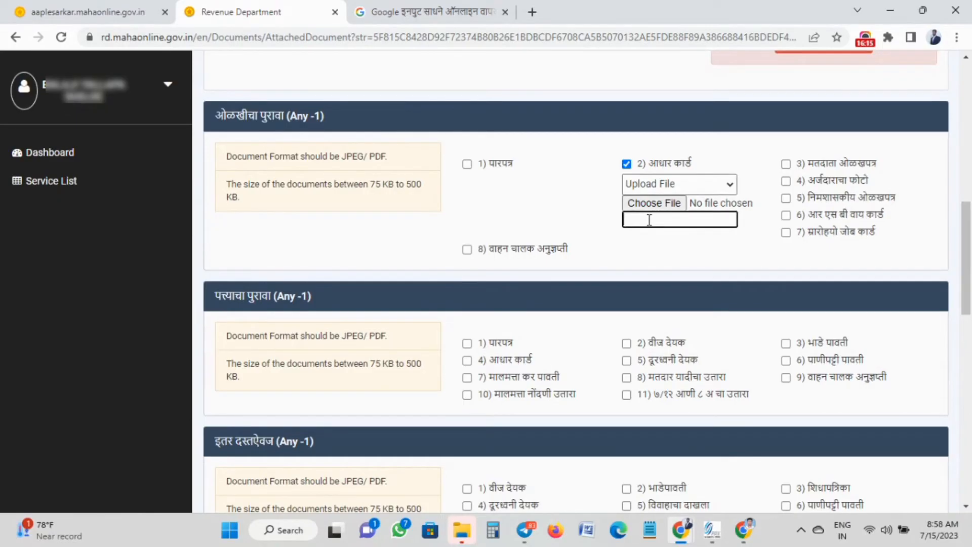
left_click(663, 247)
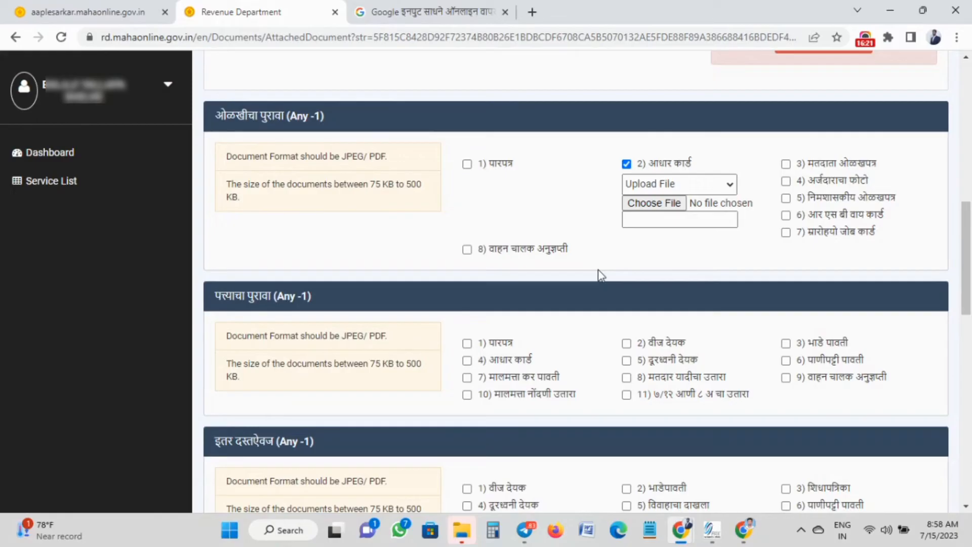
Tick वीज देयक and आधार कार्ड as address proof, both set to Upload File.
scroll(600, 275, "down", 3)
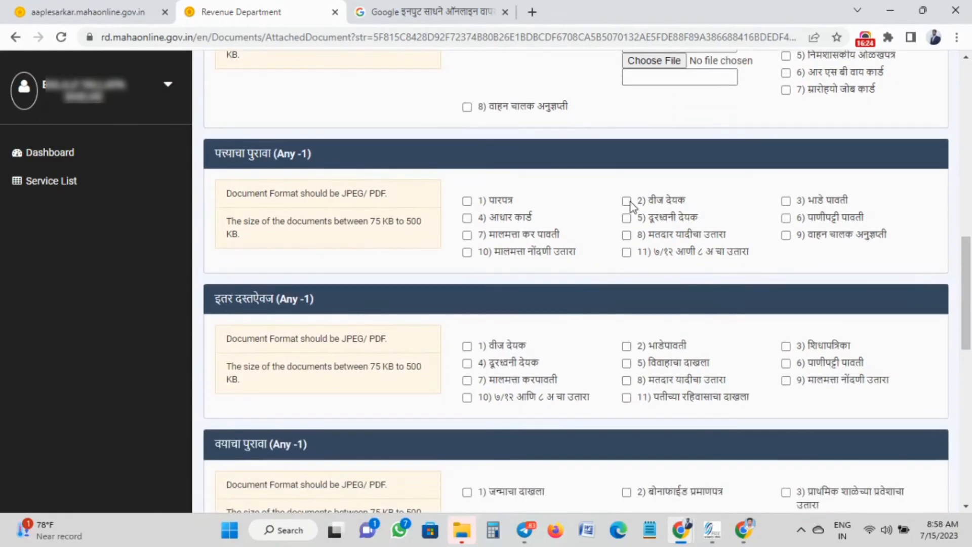
left_click(627, 201)
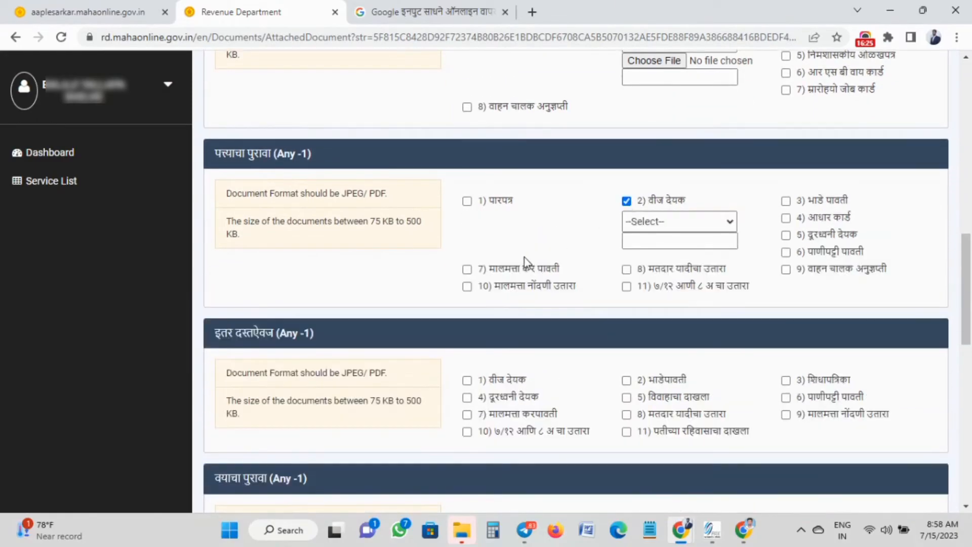
left_click(785, 218)
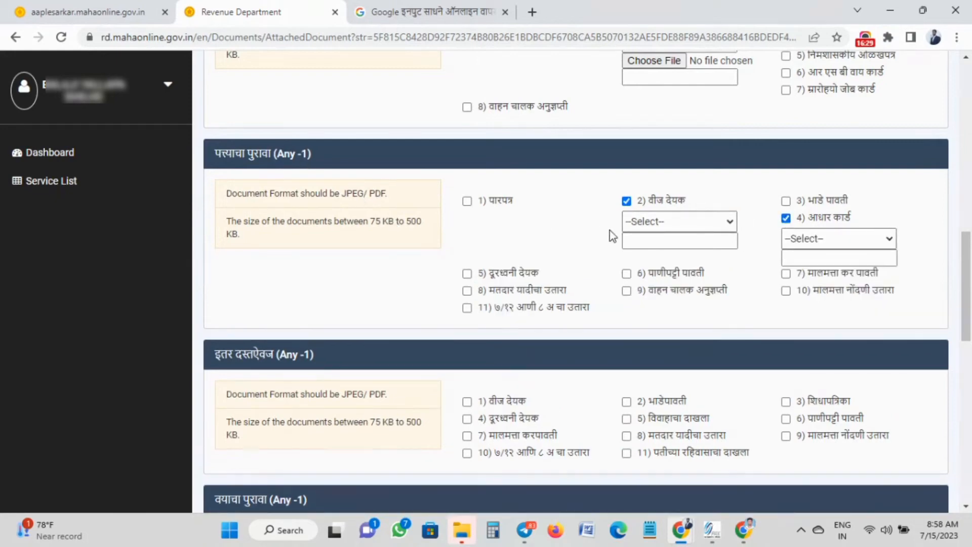
left_click(681, 222)
left_click(668, 253)
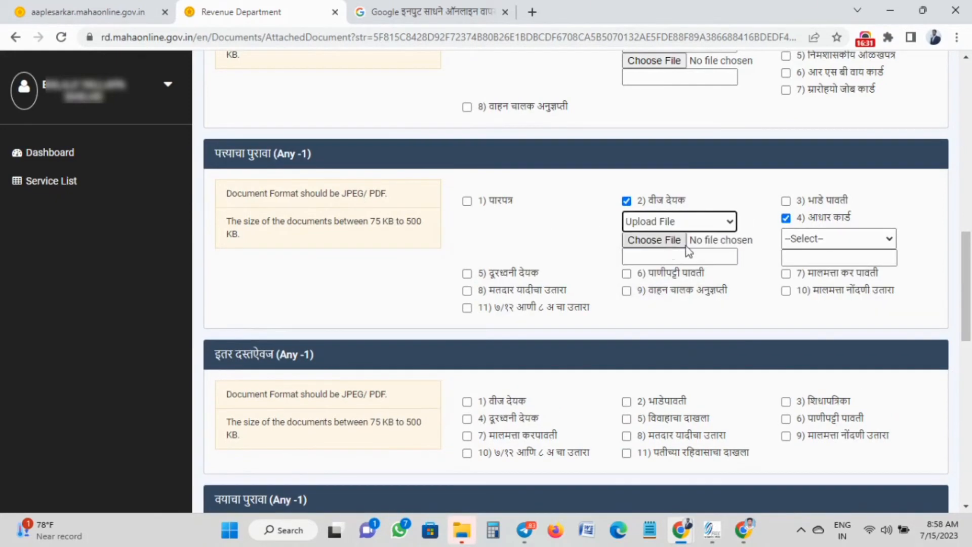
left_click(815, 240)
left_click(826, 269)
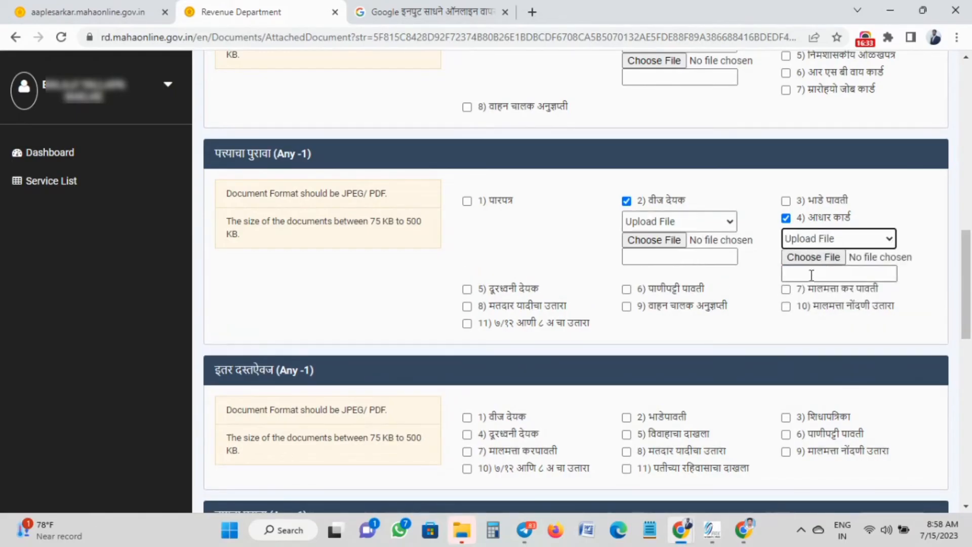
scroll(630, 316, "down", 4)
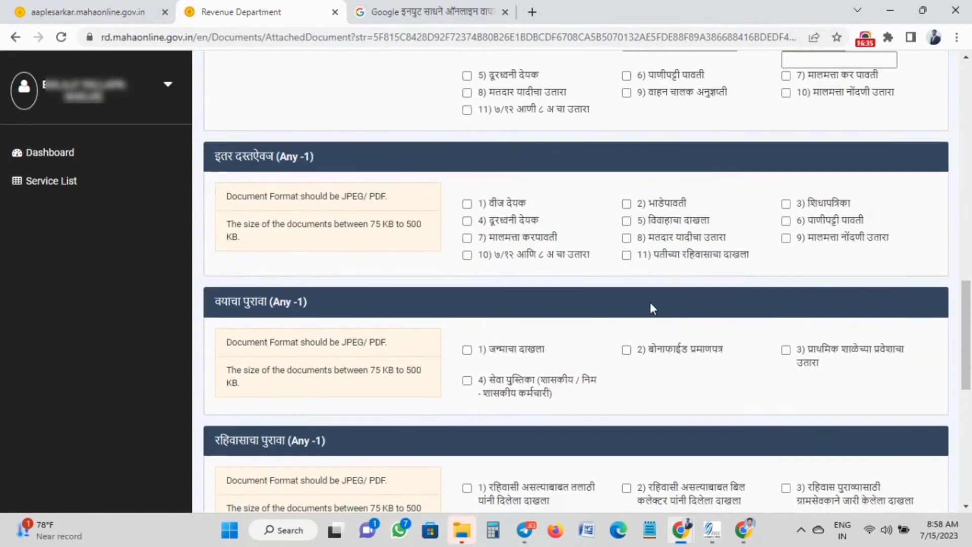
Tick 3) शिधापत्रिका under other documents and set it to Upload File.
left_click(785, 204)
left_click(809, 224)
left_click(806, 253)
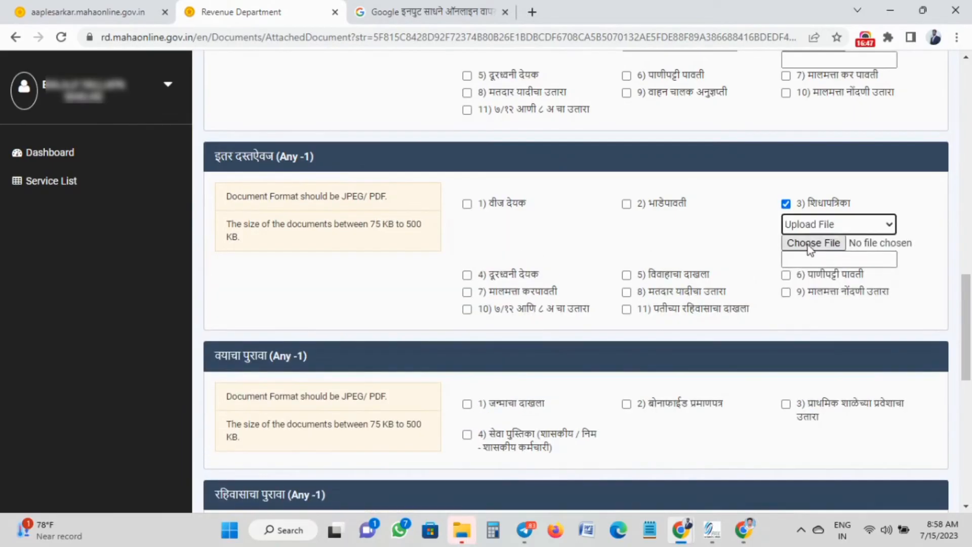
left_click(714, 261)
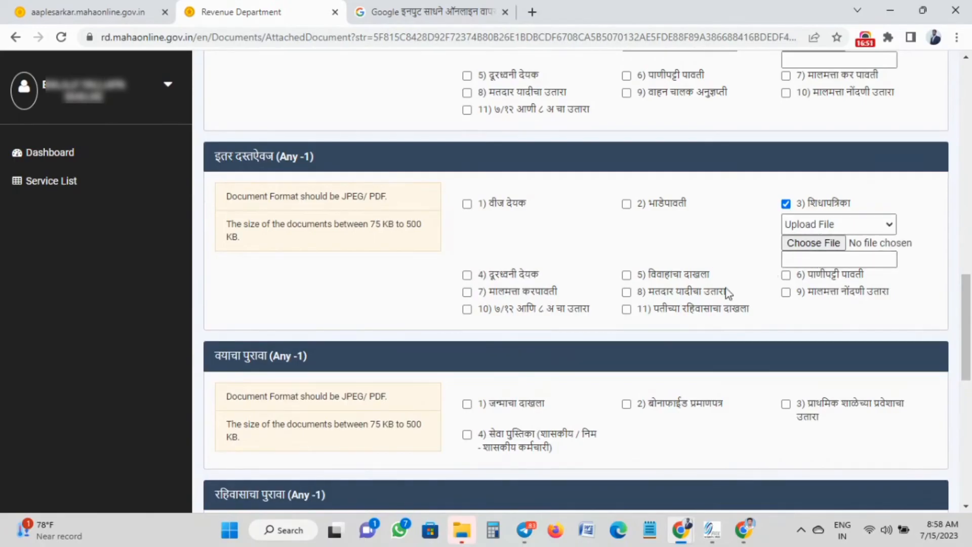
scroll(776, 304, "down", 5)
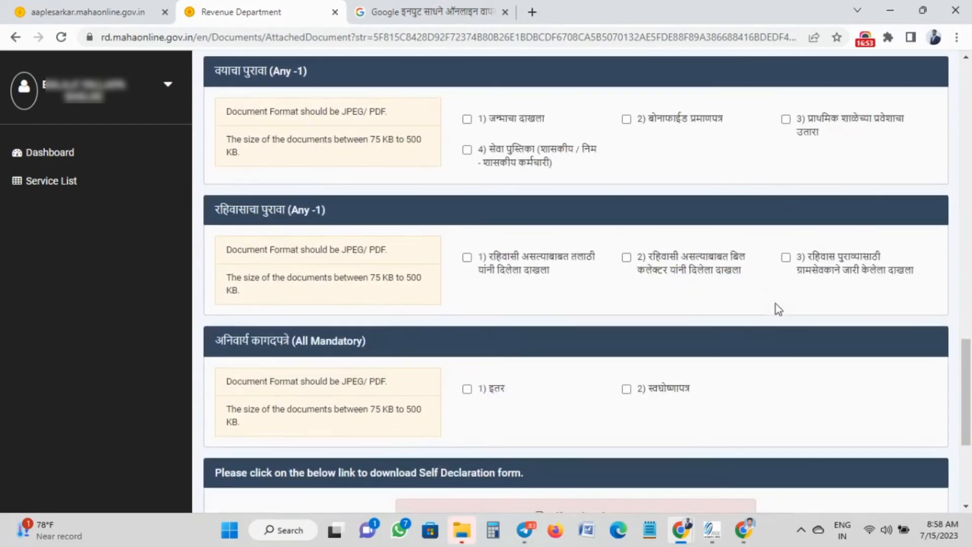
scroll(652, 249, "up", 3)
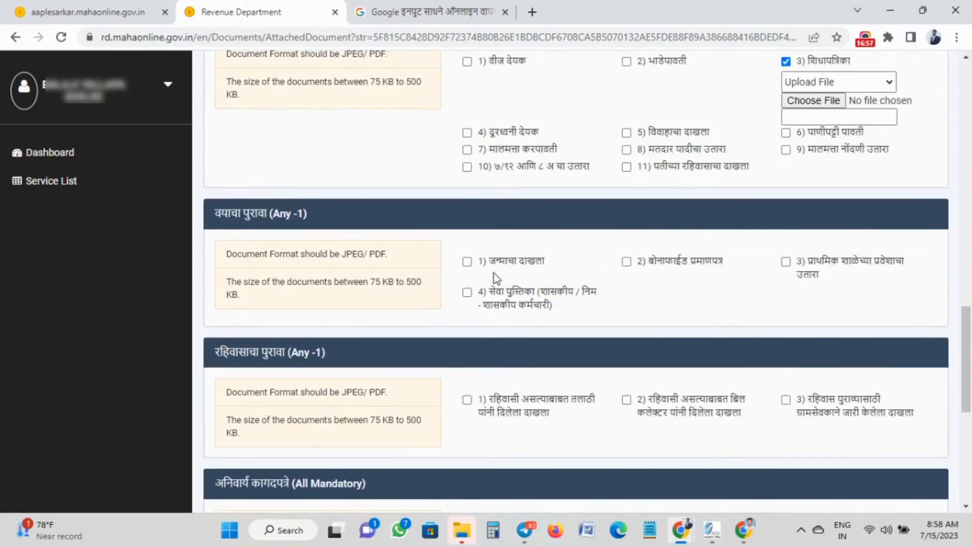
Tick 3) प्राथमिक शाळेच्या प्रवेशाचा उतारा as age proof, set to Upload File.
left_click(785, 262)
left_click(809, 295)
left_click(804, 326)
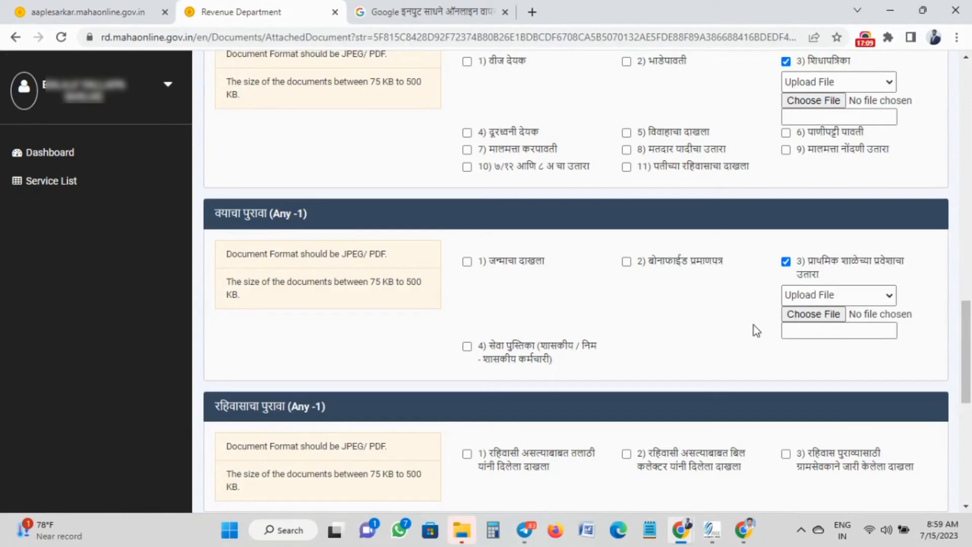
scroll(754, 325, "down", 4)
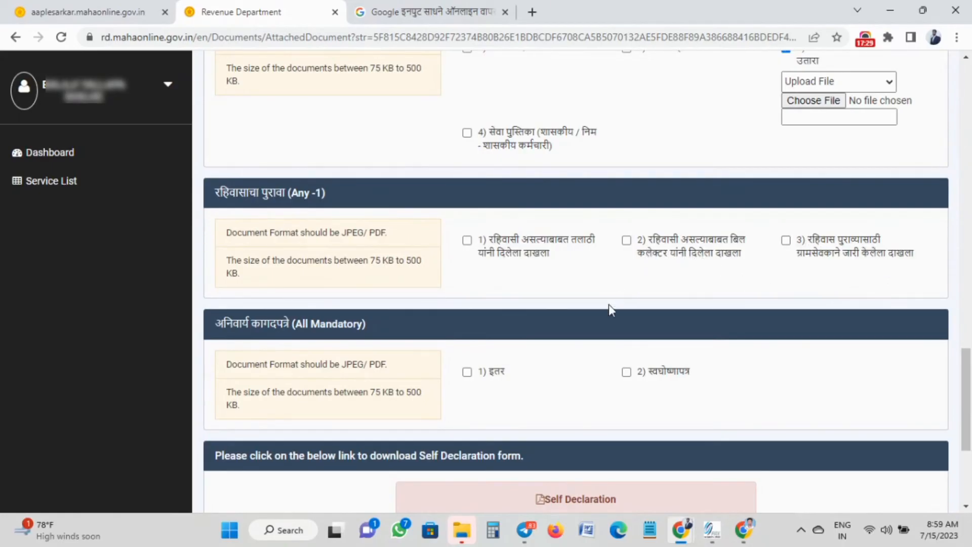
Tick स्वघोषणापत्र and set the Gram Sevak residence certificate (option 3) to Upload File.
scroll(628, 349, "down", 1)
left_click(626, 301)
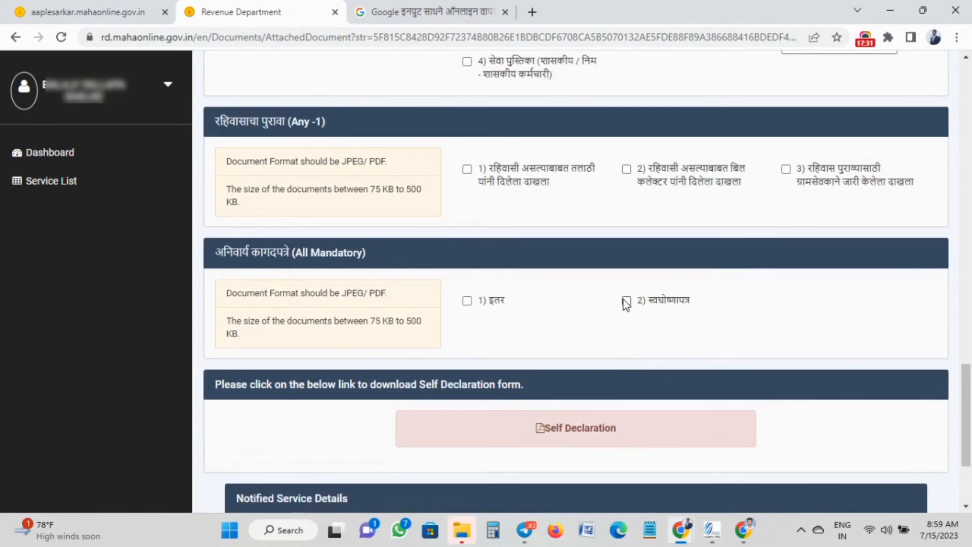
left_click(786, 170)
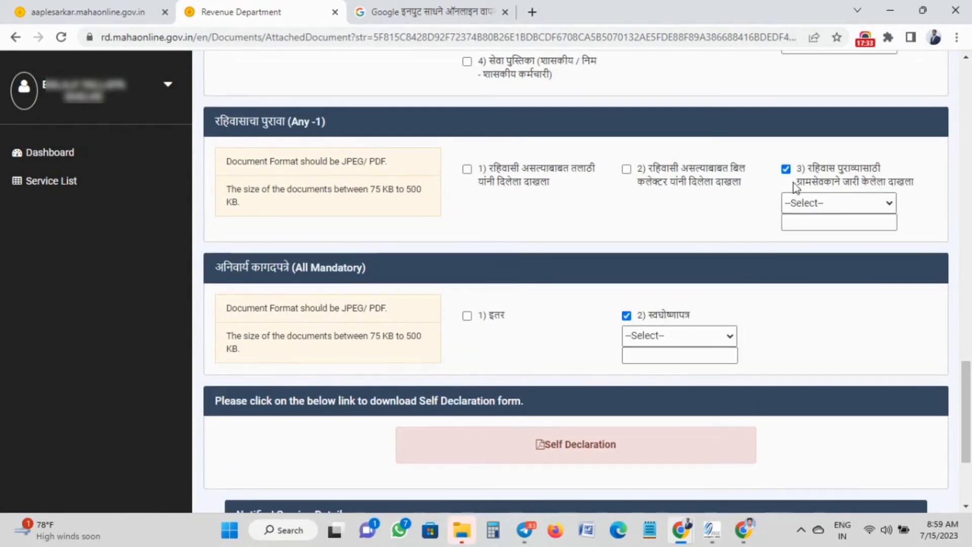
left_click(810, 201)
left_click(815, 232)
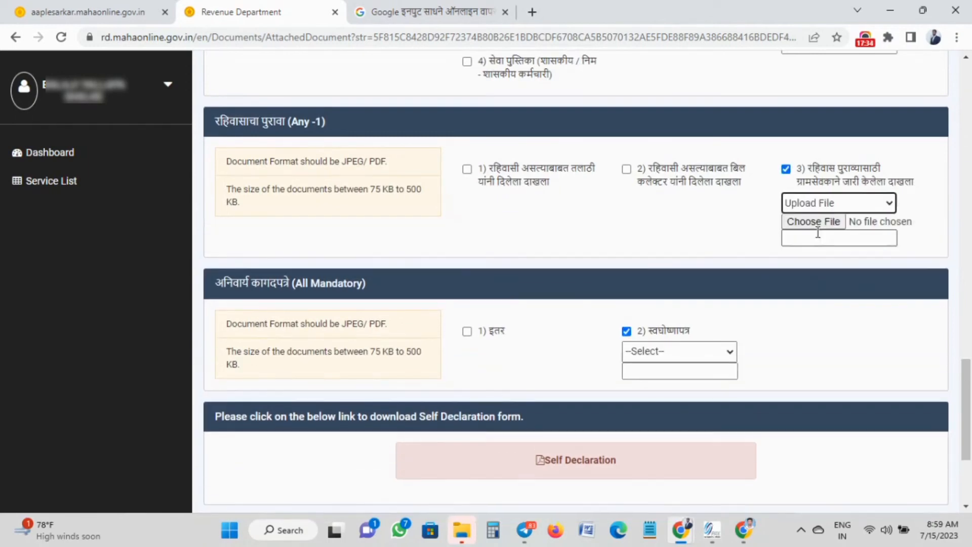
Set the स्वघोषणापत्र and इतर documents to Upload File.
left_click(666, 352)
left_click(664, 381)
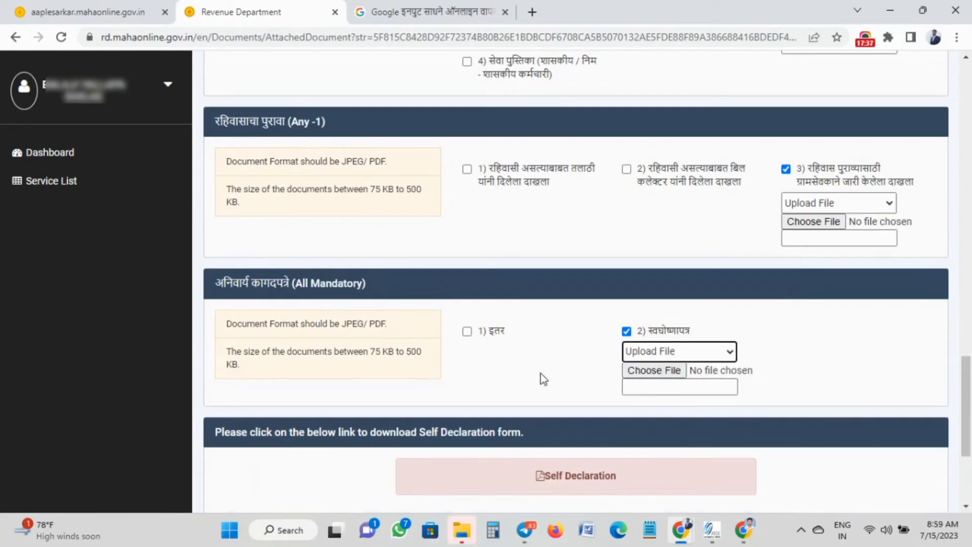
scroll(542, 375, "down", 1)
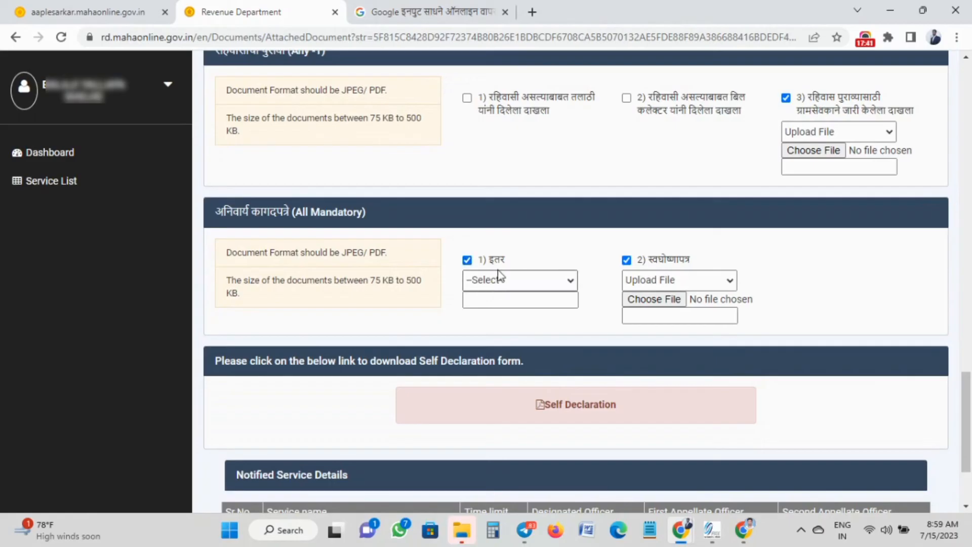
left_click(501, 283)
left_click(490, 311)
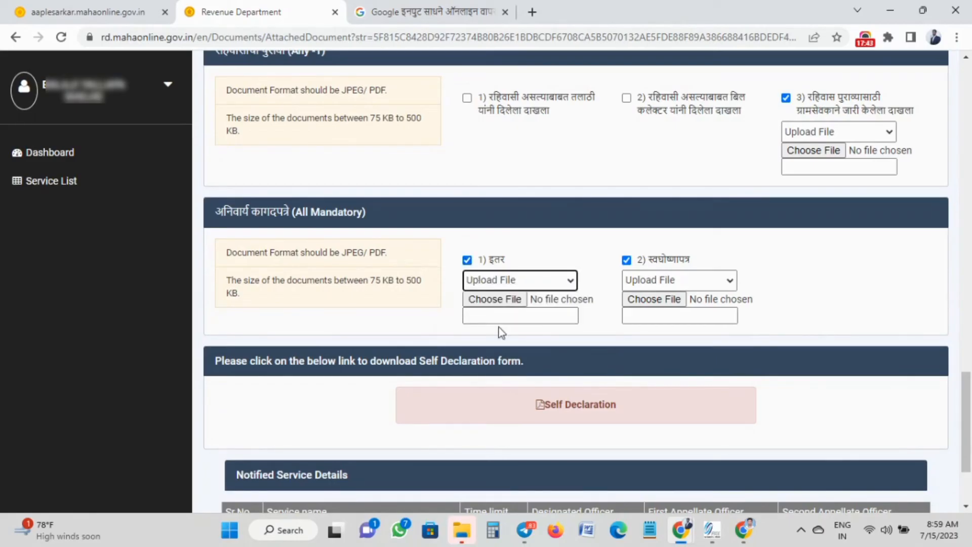
left_click(502, 316)
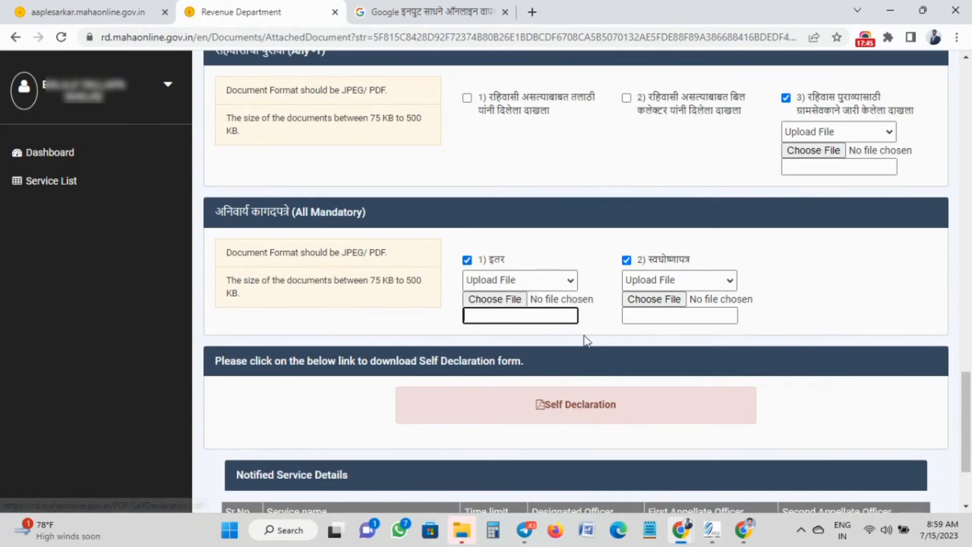
View the two-page SelfDeclaration.pdf form, then return to the document upload page.
left_click(560, 403)
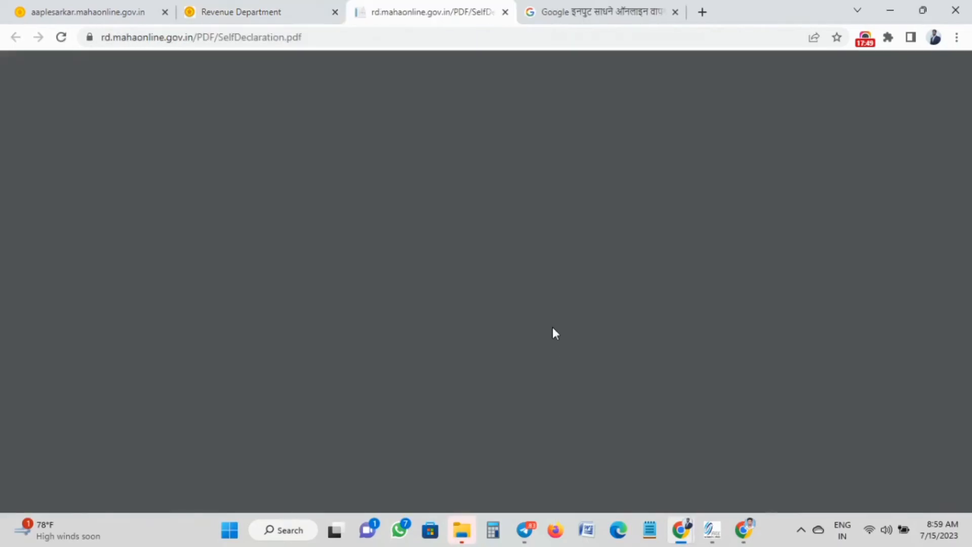
scroll(636, 383, "down", 7)
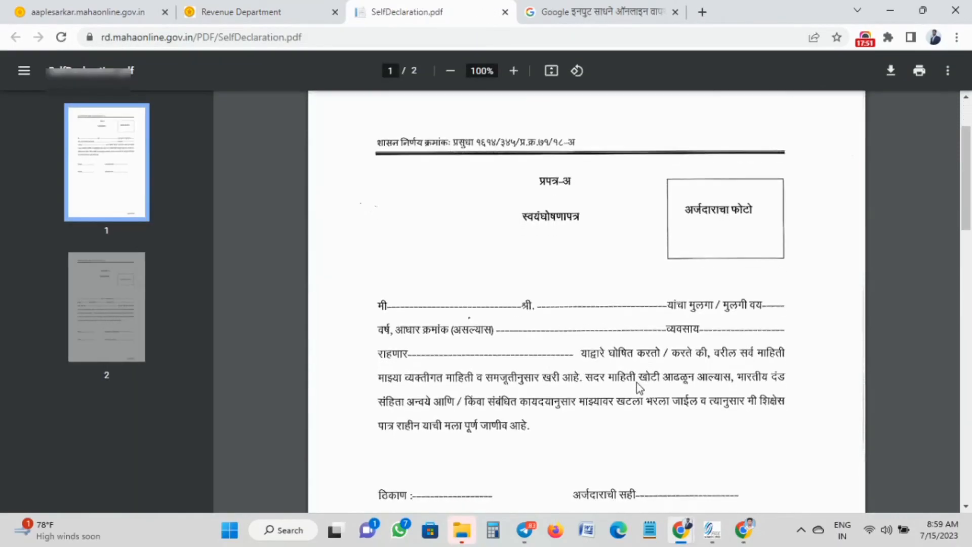
scroll(636, 383, "up", 7)
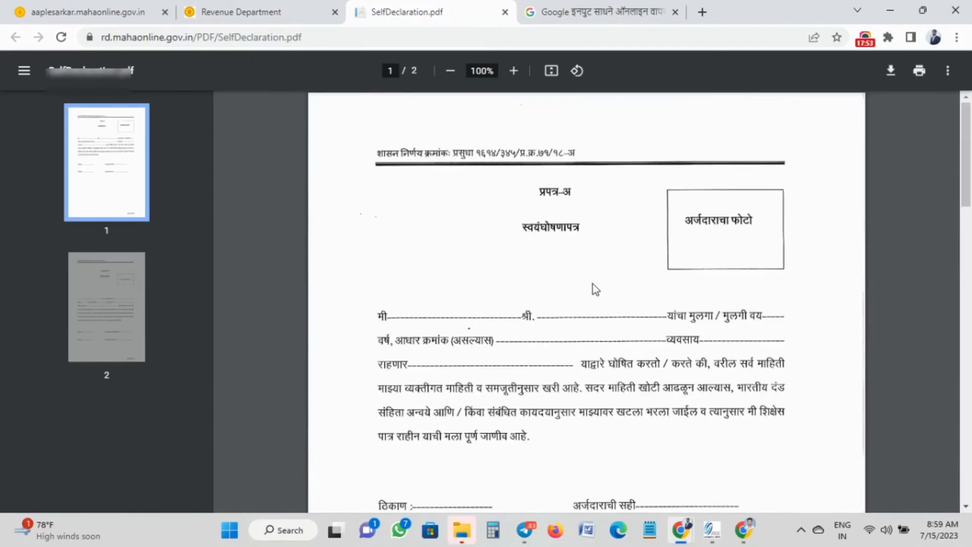
left_click(229, 7)
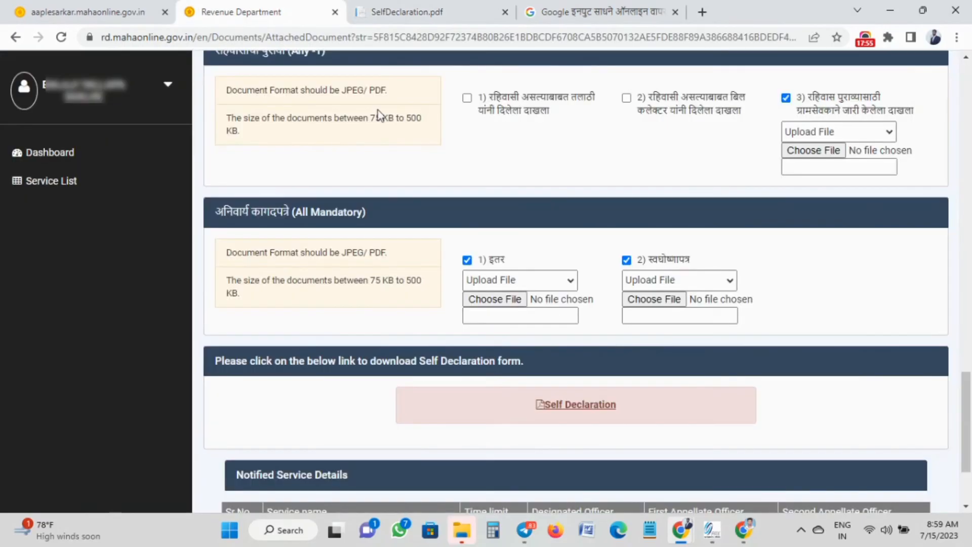
Upload the attached documents and acknowledge the saved message to reach the 33.60 INR payment summary.
scroll(613, 404, "down", 1)
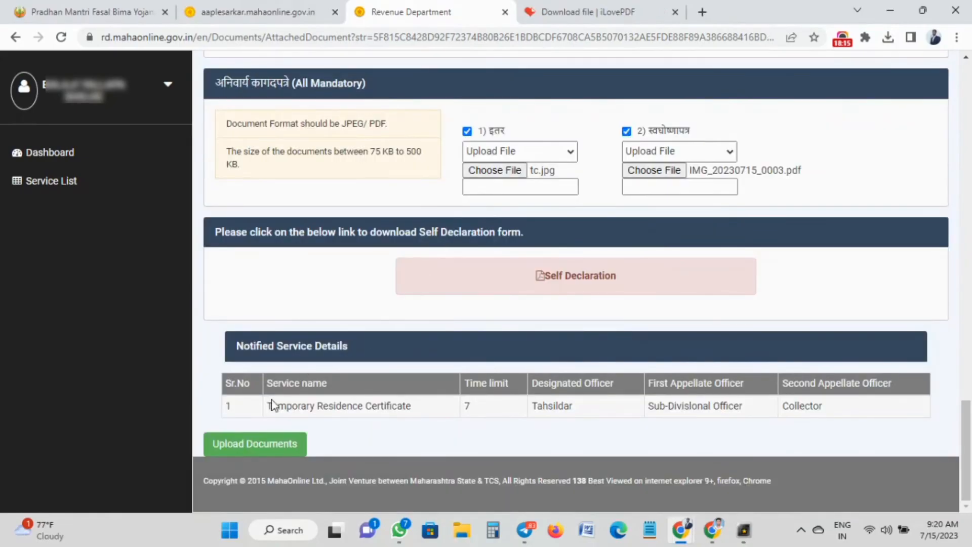
left_click(255, 443)
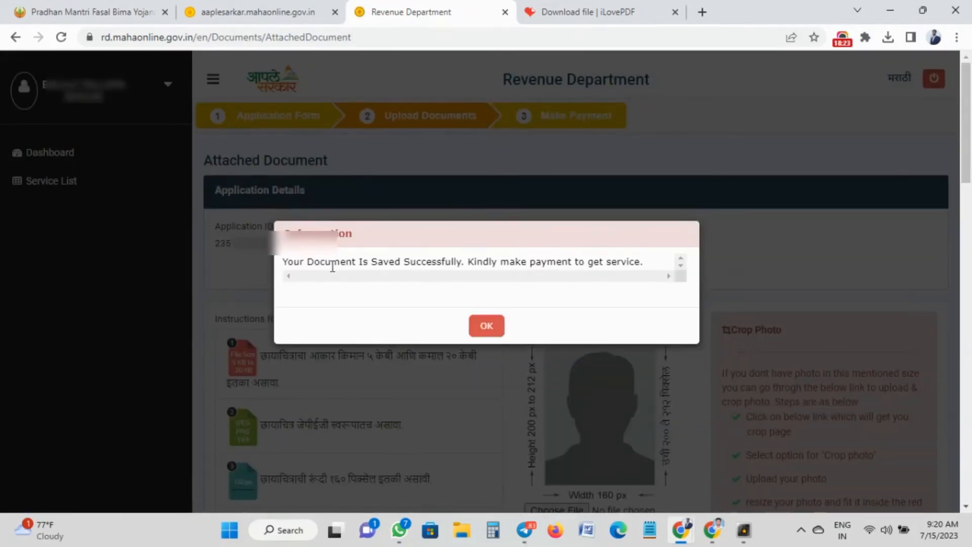
left_click(486, 327)
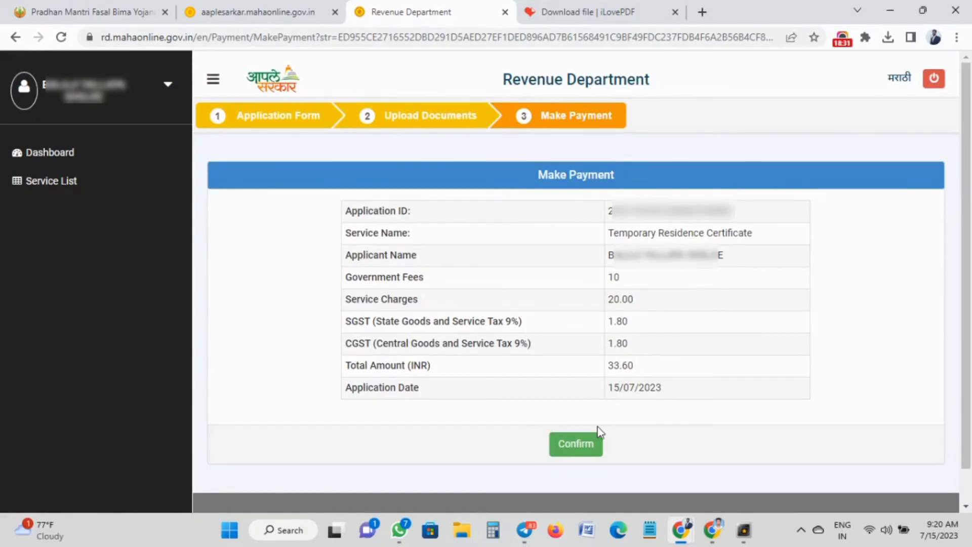
Confirm the fee and proceed through the Master/Visa/Rupay card gateway.
left_click(574, 448)
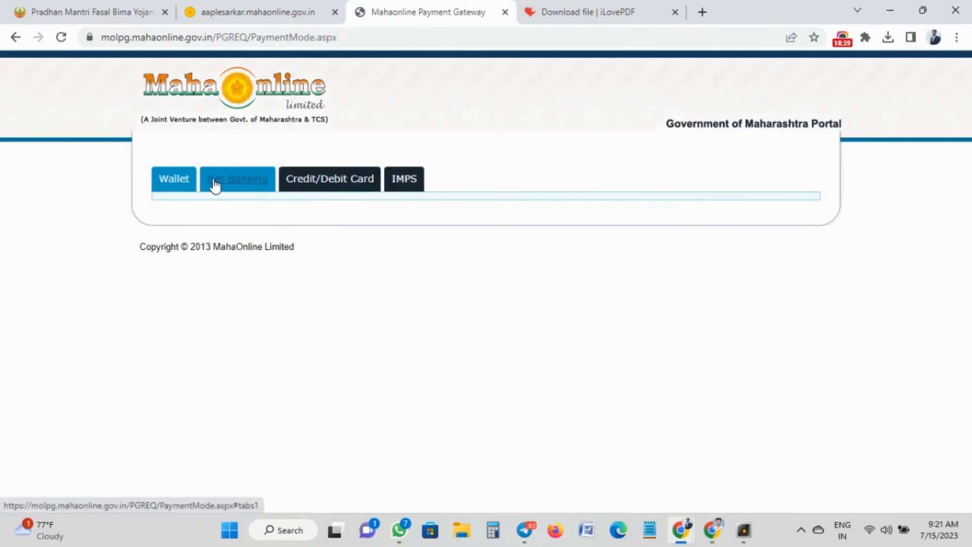
left_click(343, 189)
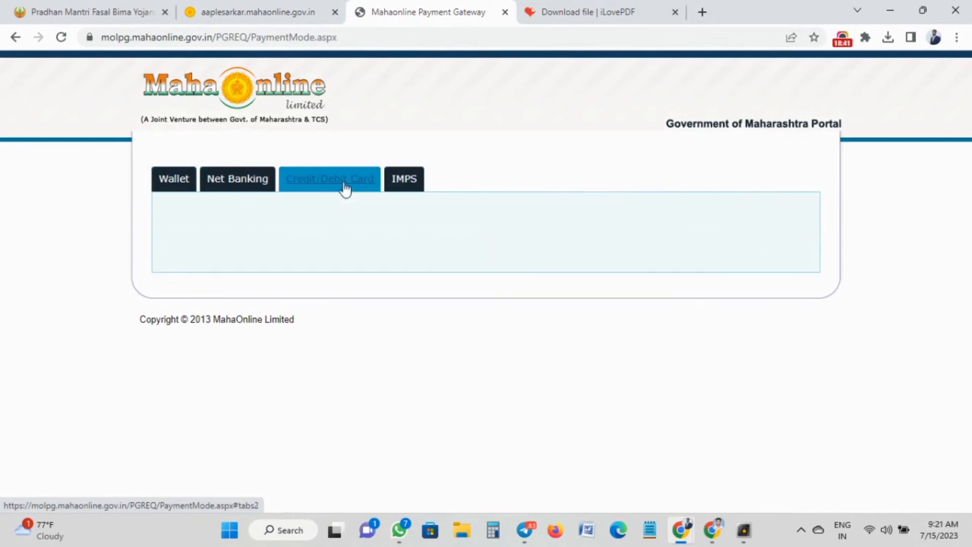
left_click(758, 245)
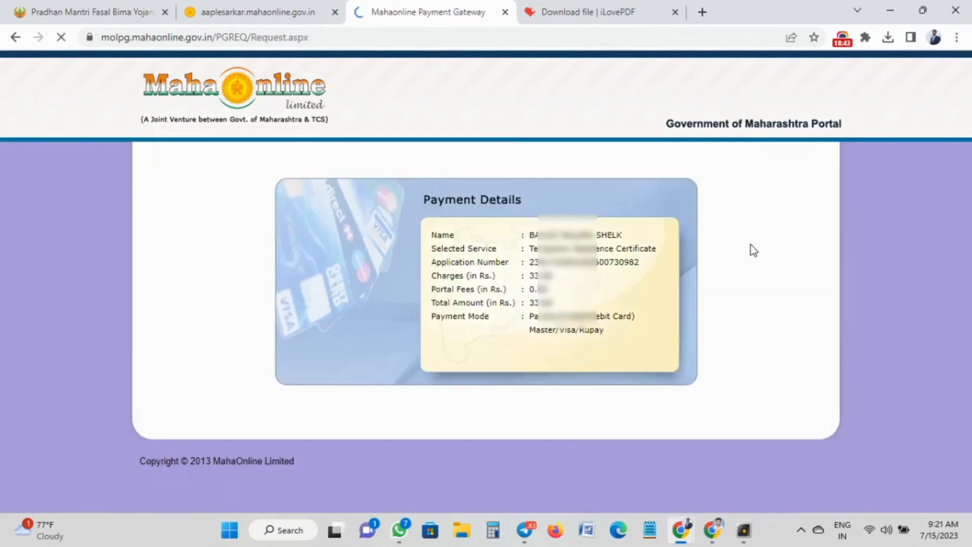
left_click(510, 354)
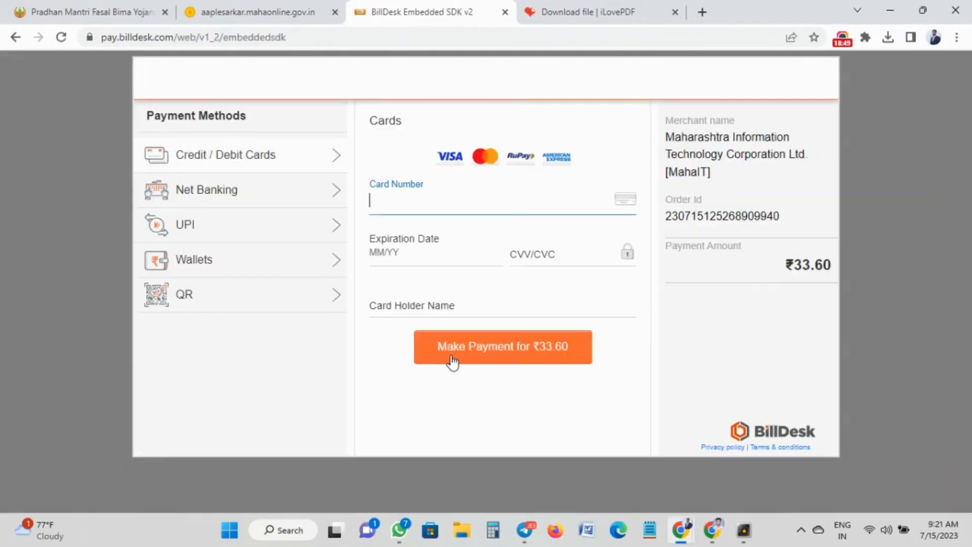
Pay the ₹33.60 fee with a BHIM UPI QR code.
left_click(232, 298)
left_click(441, 281)
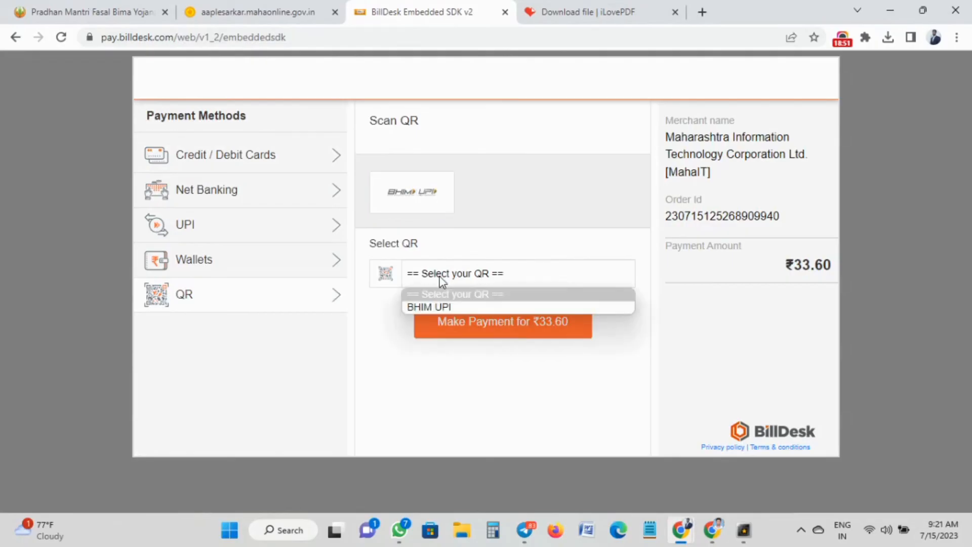
left_click(442, 305)
left_click(504, 329)
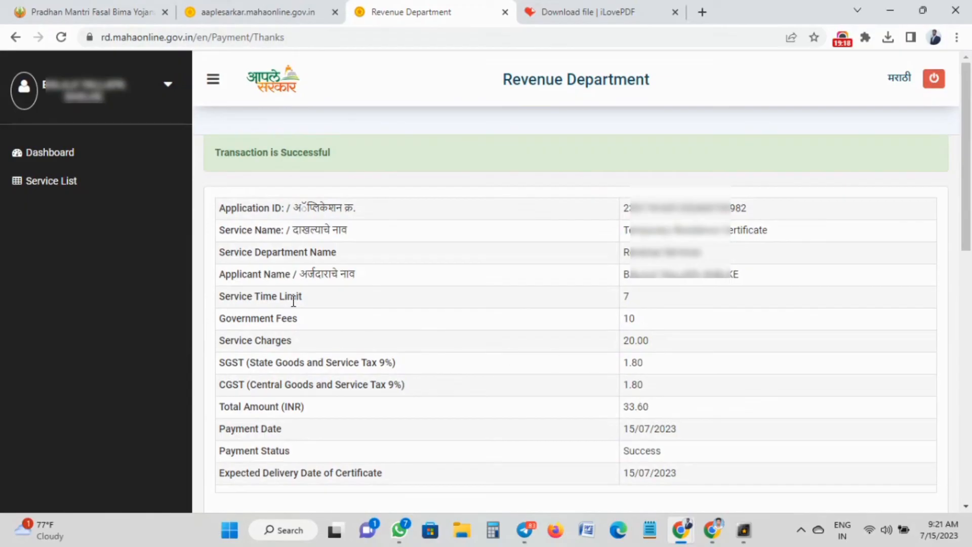
Review the receipt's Service Time Limit and document list, then open a printable copy.
triple_click(245, 296)
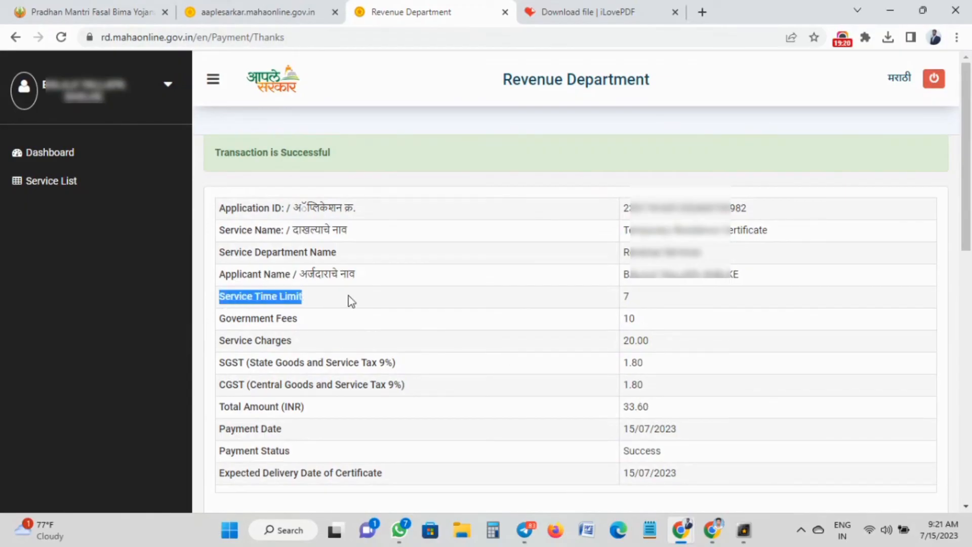
left_click(652, 300)
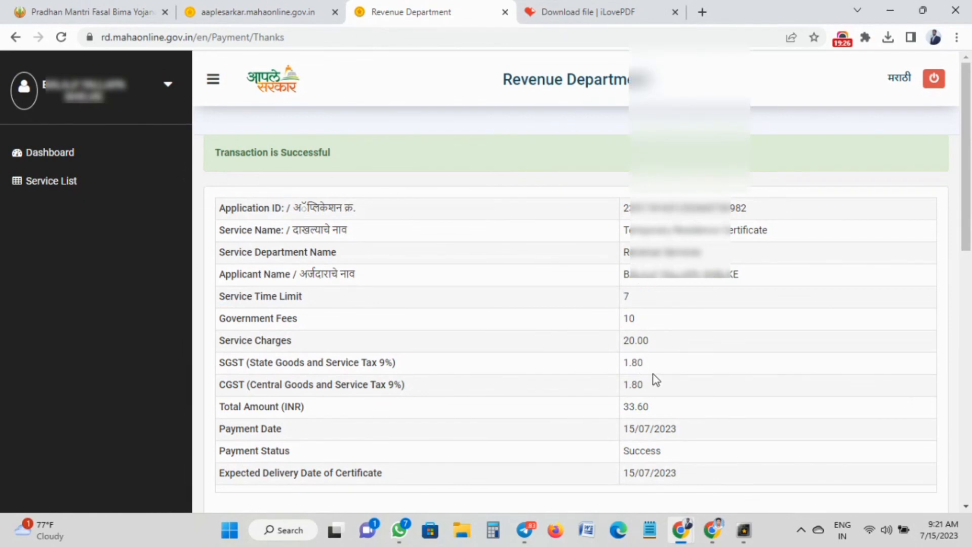
scroll(656, 380, "down", 3)
scroll(616, 426, "down", 7)
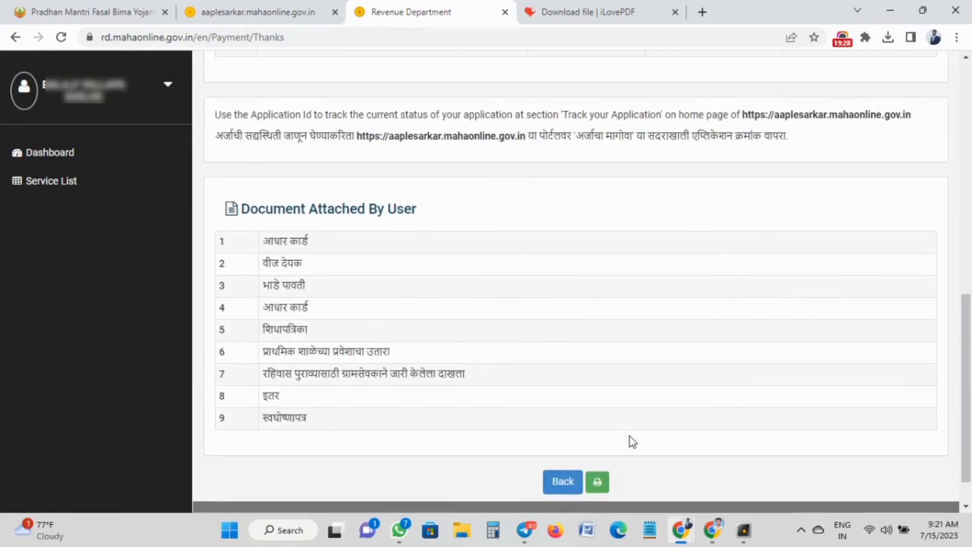
scroll(630, 436, "down", 1)
left_click(597, 437)
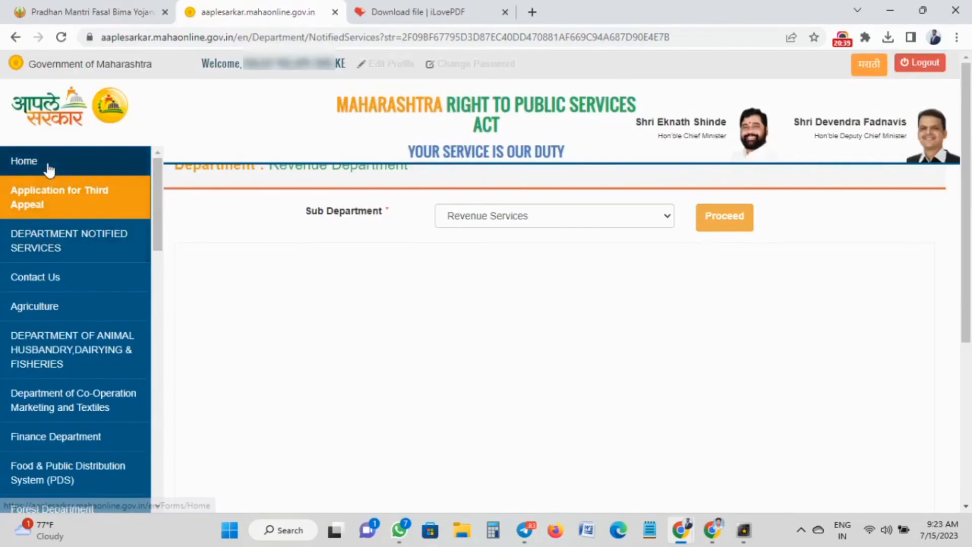
Check the home page history: Temporary Residence Certificate In Process, paid 15/07/2023, 7-day limit.
left_click(46, 165)
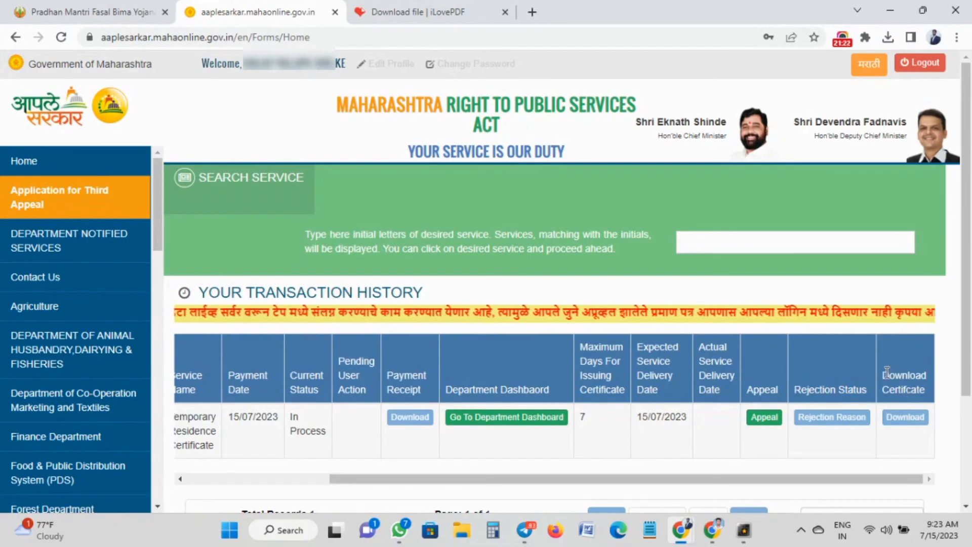
left_click_drag(885, 373, 933, 395)
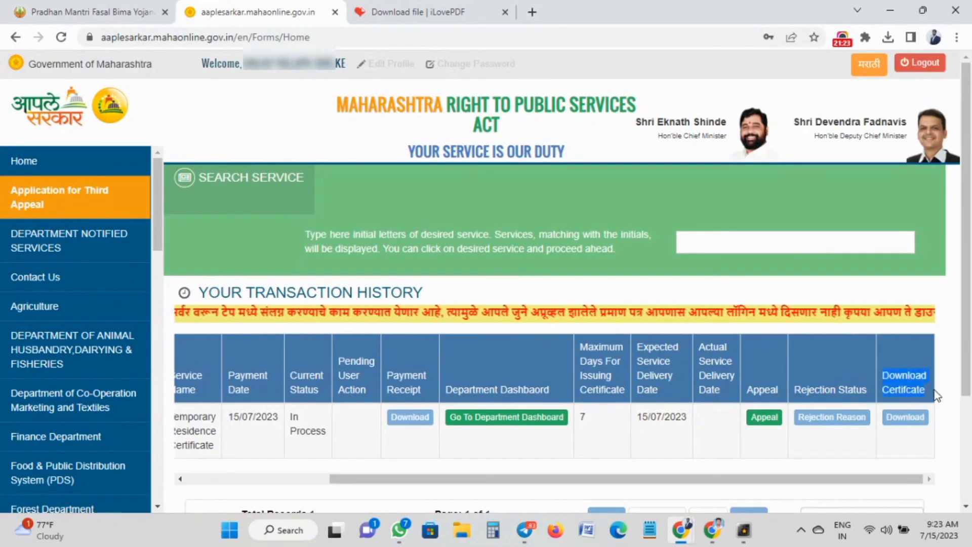
left_click(904, 431)
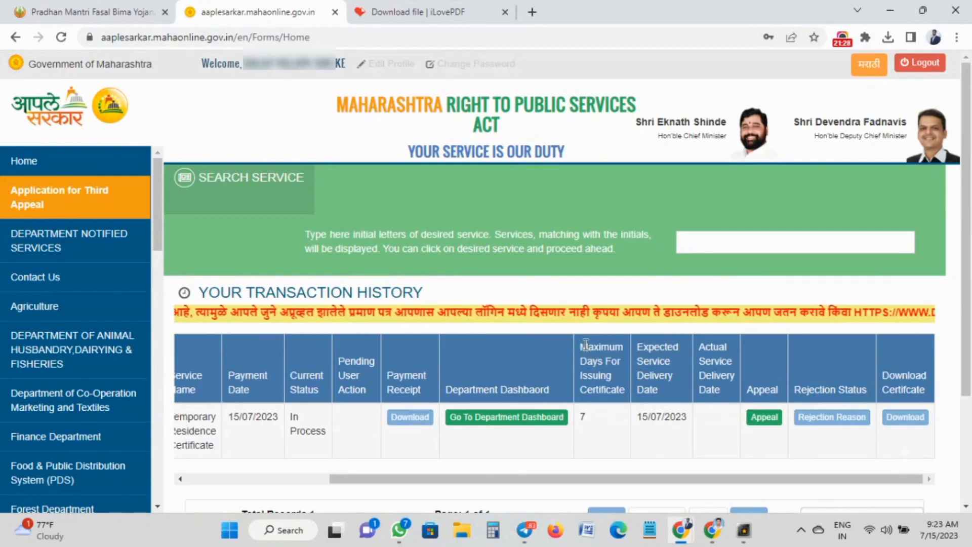
left_click_drag(585, 345, 626, 385)
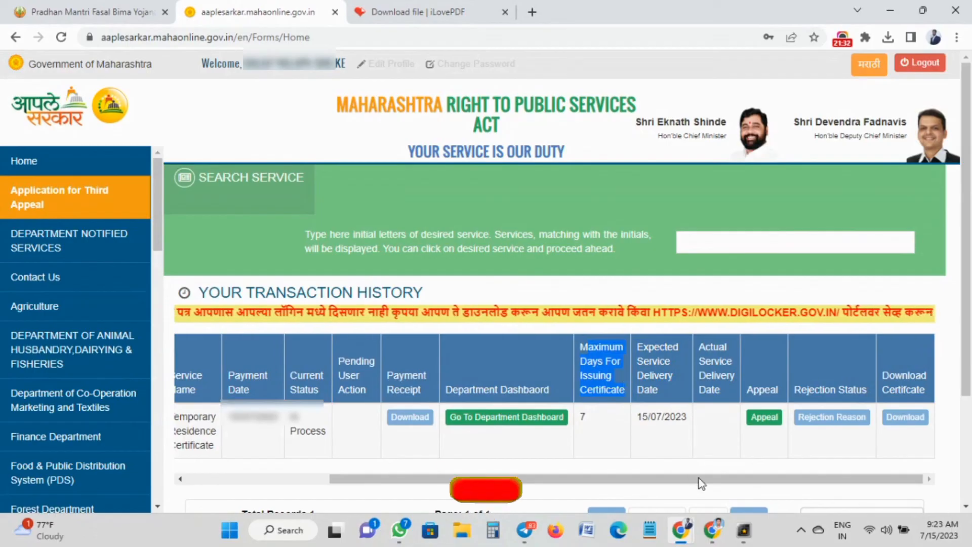
left_click_drag(717, 479, 575, 479)
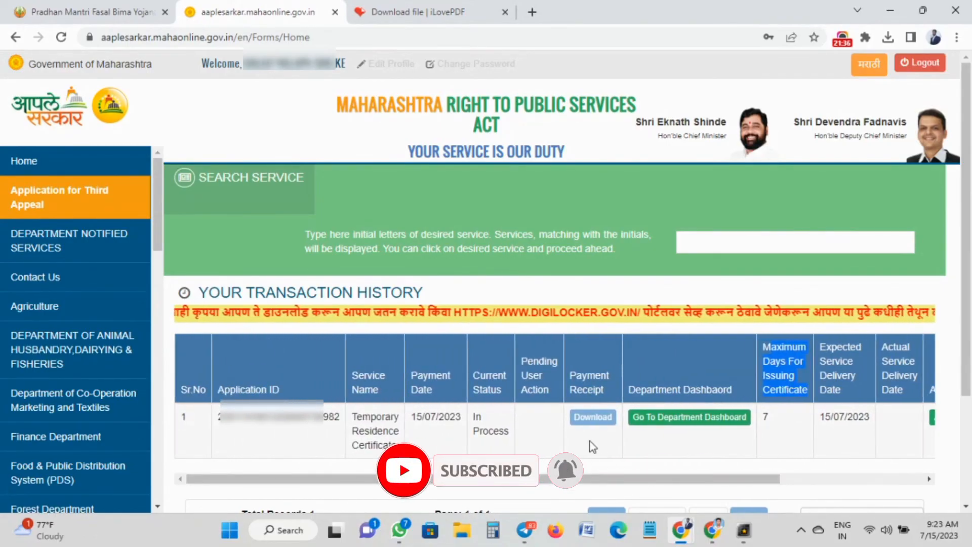
left_click(537, 315)
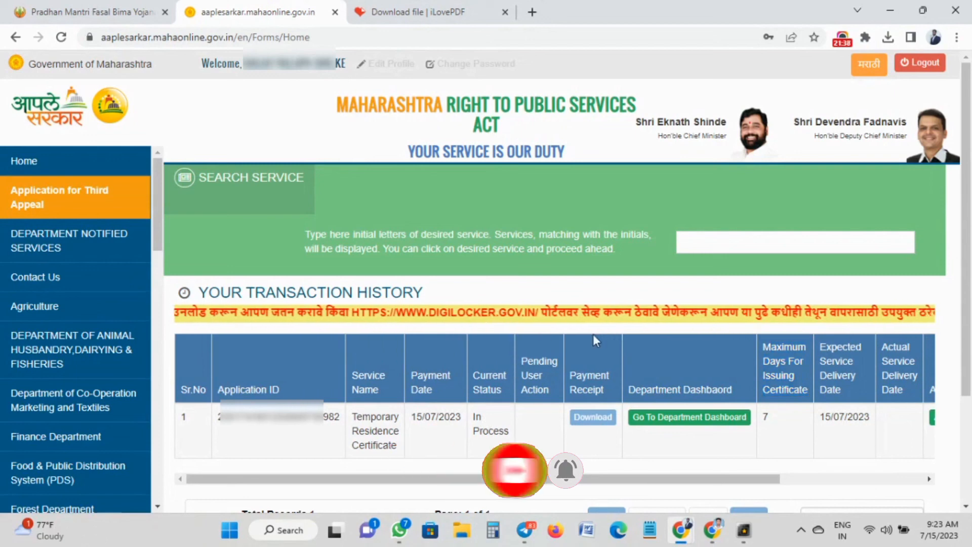